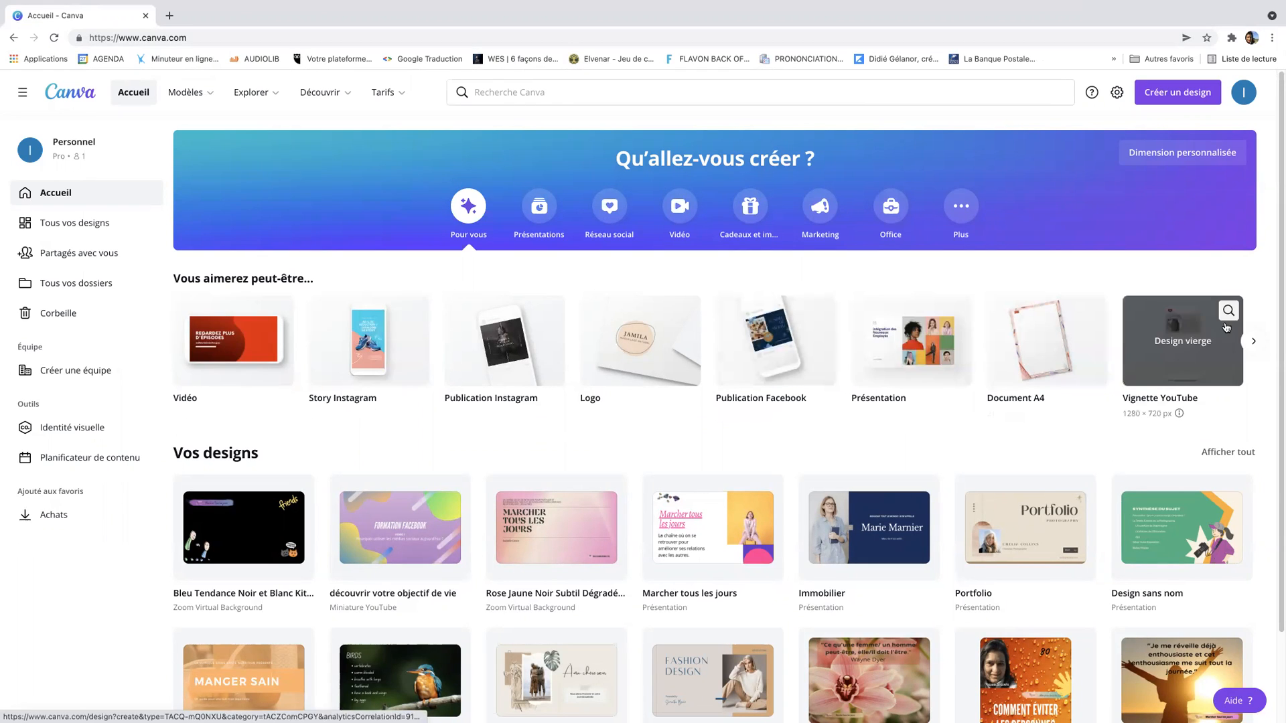
# Browse the suggested design types and create a blank Présentation design
pyautogui.click(1254, 343)
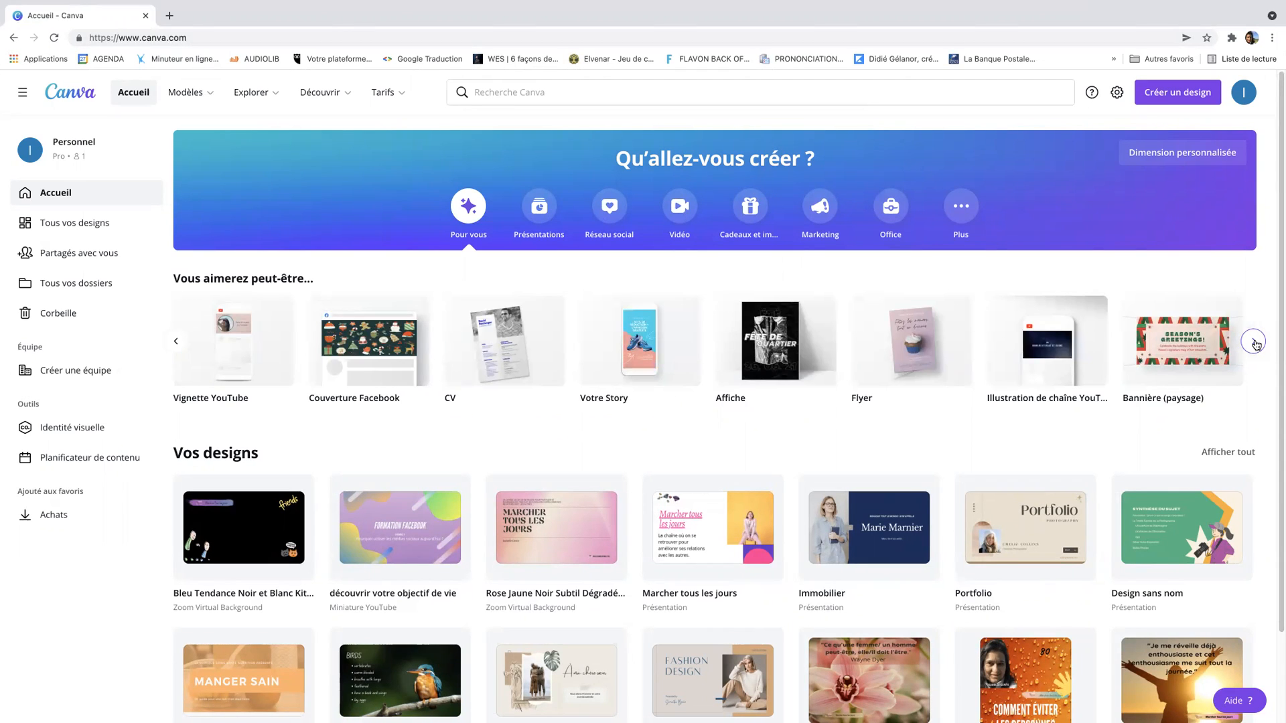
pyautogui.click(1254, 342)
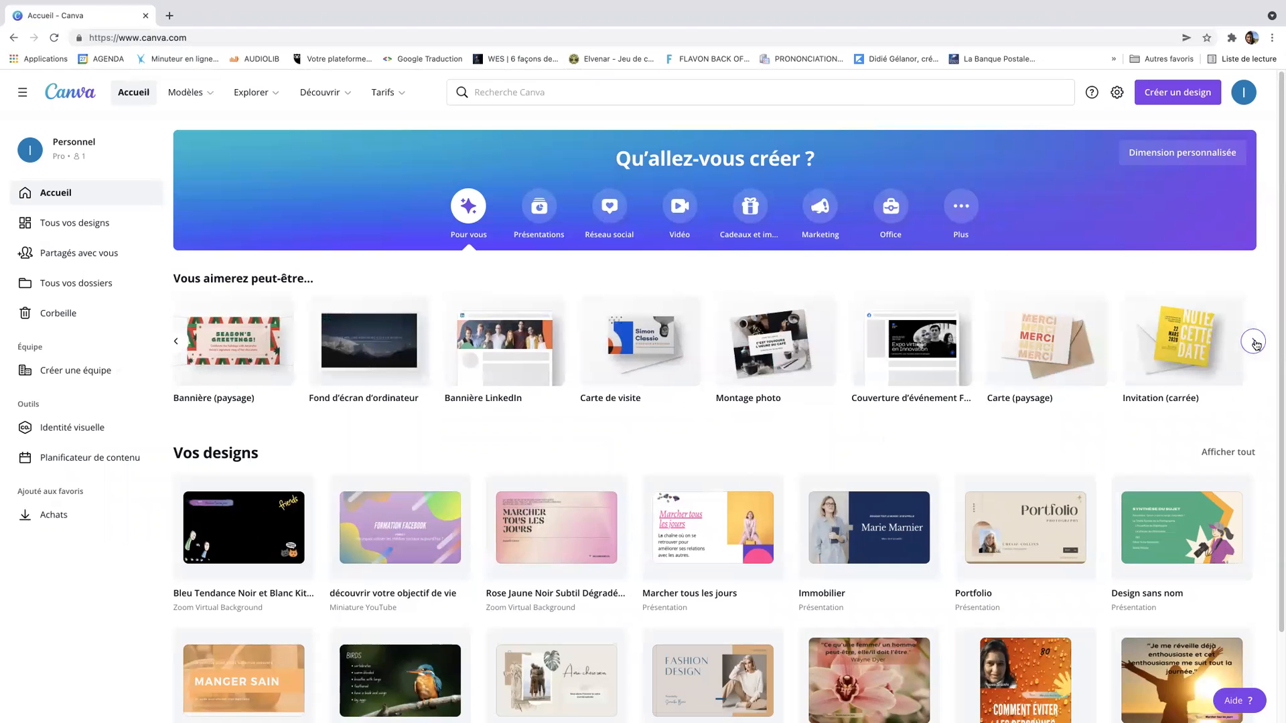
pyautogui.click(1253, 342)
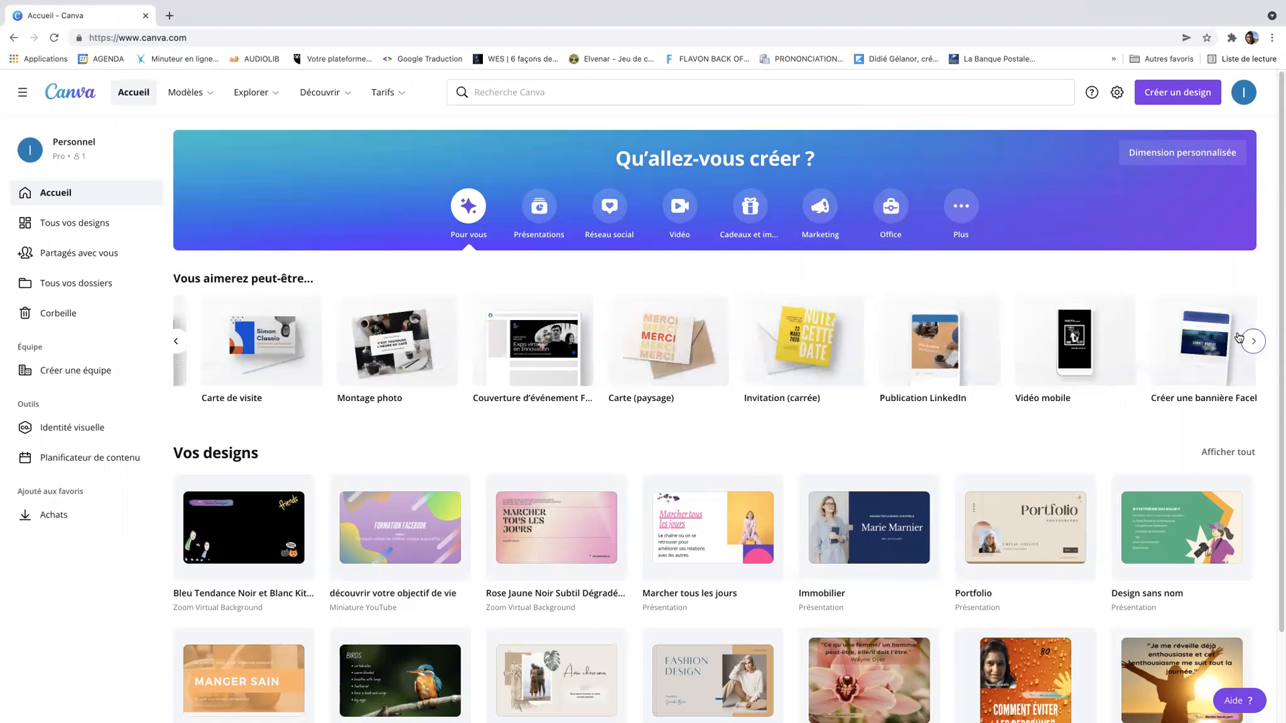
pyautogui.click(177, 342)
pyautogui.click(177, 342)
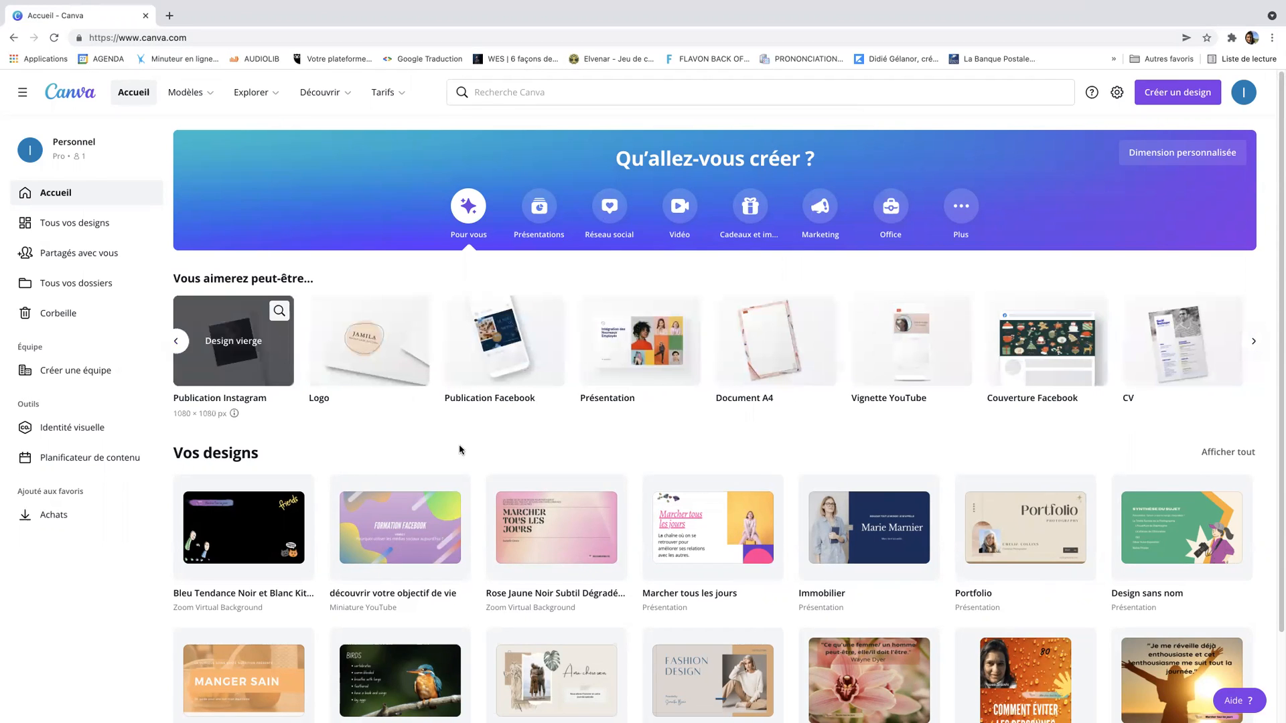
pyautogui.click(603, 345)
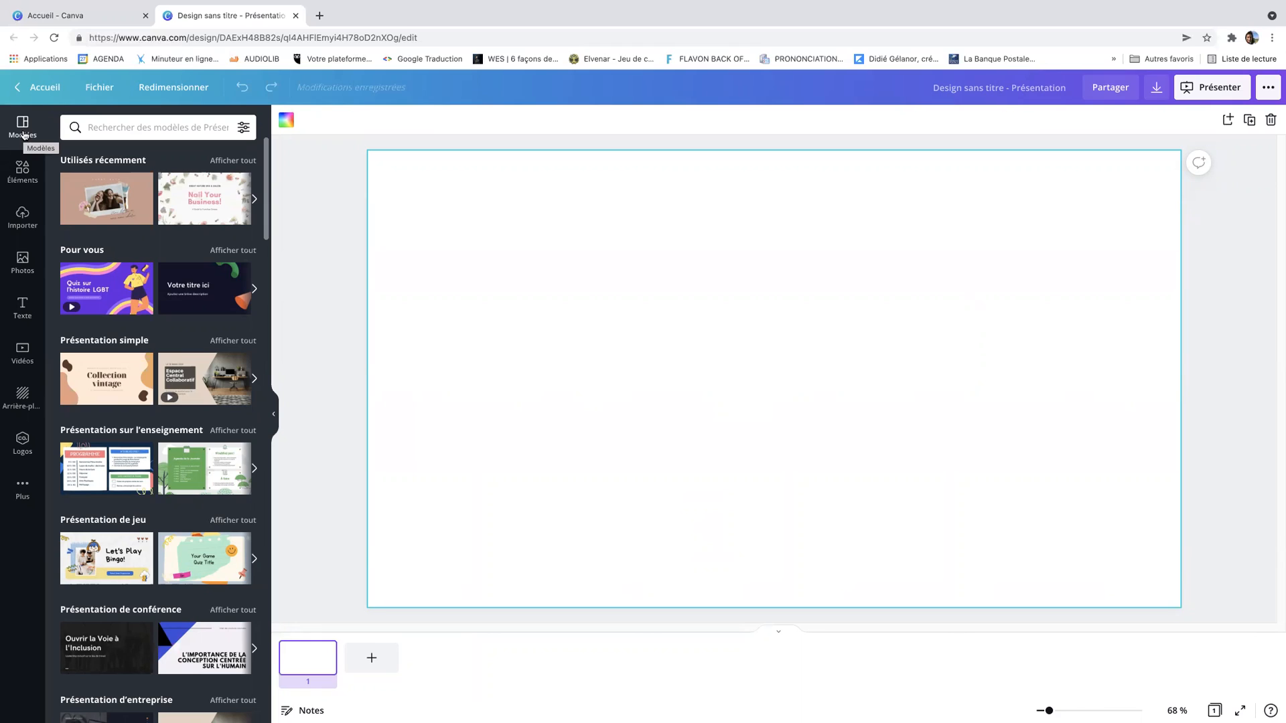
# Search templates for nutrition and apply the Orange Nutrition Médical Présentation template to all 25 pages
pyautogui.click(96, 126)
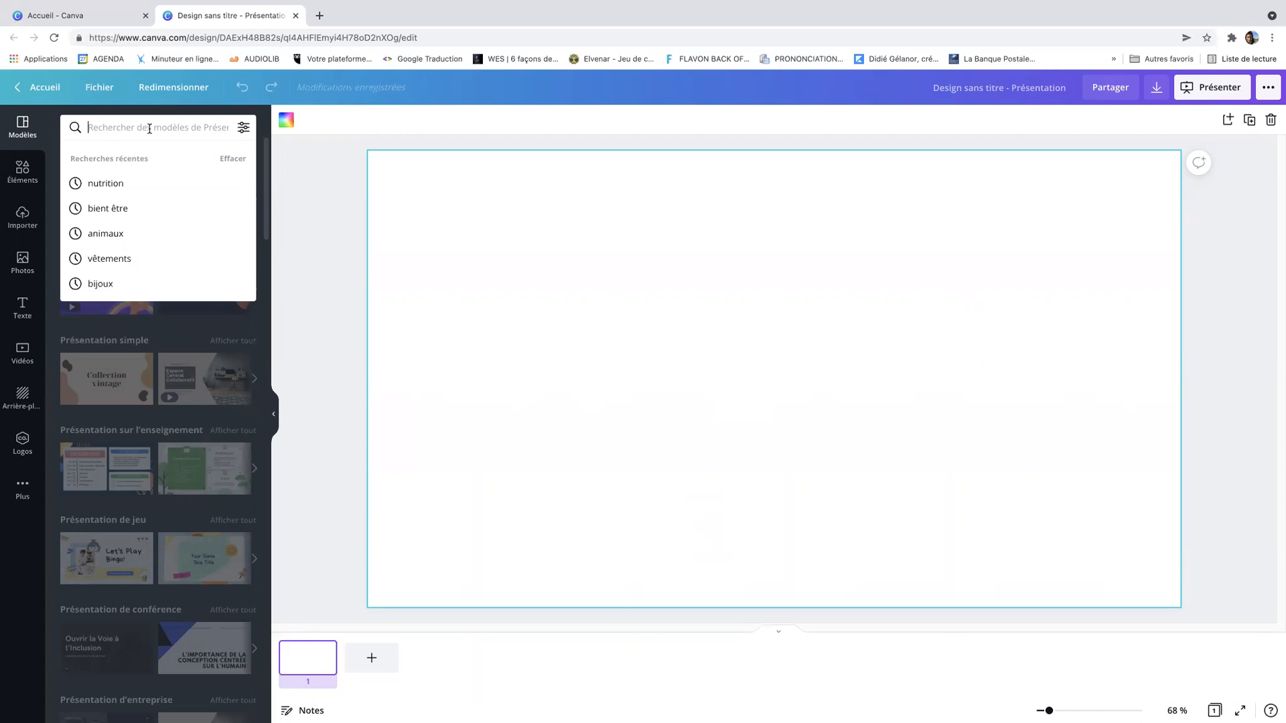
pyautogui.click(116, 190)
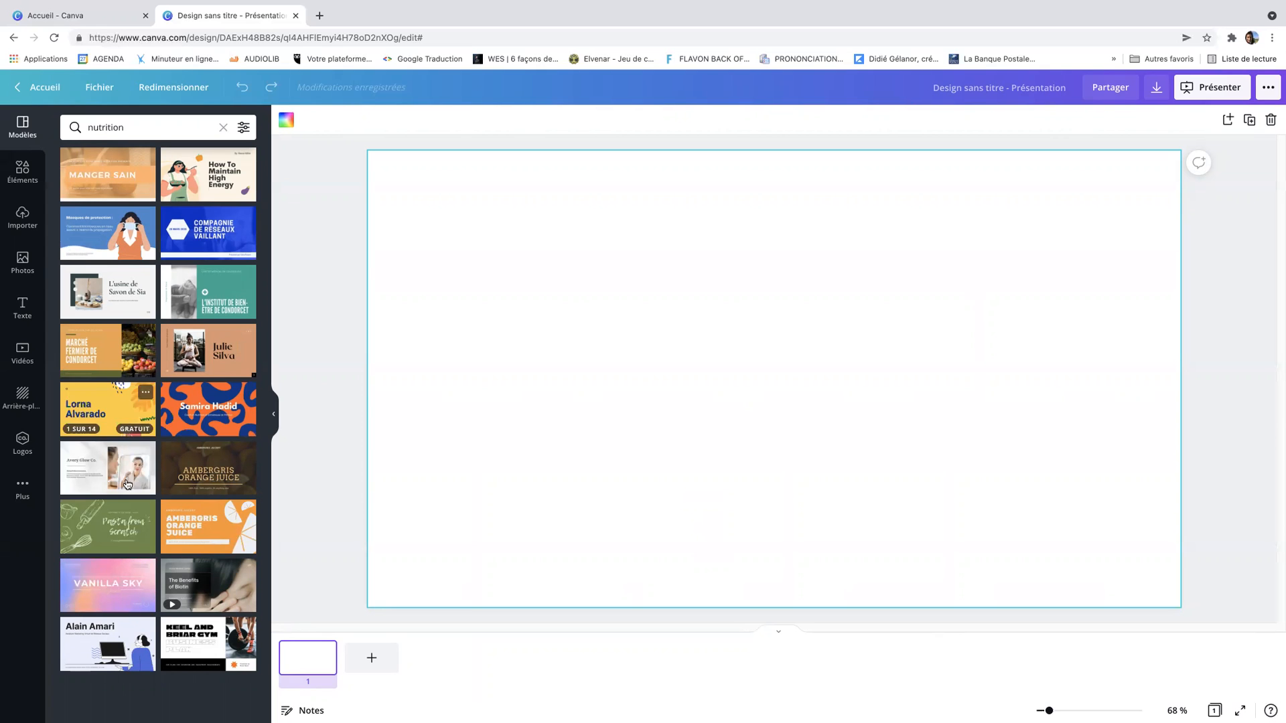
pyautogui.click(105, 174)
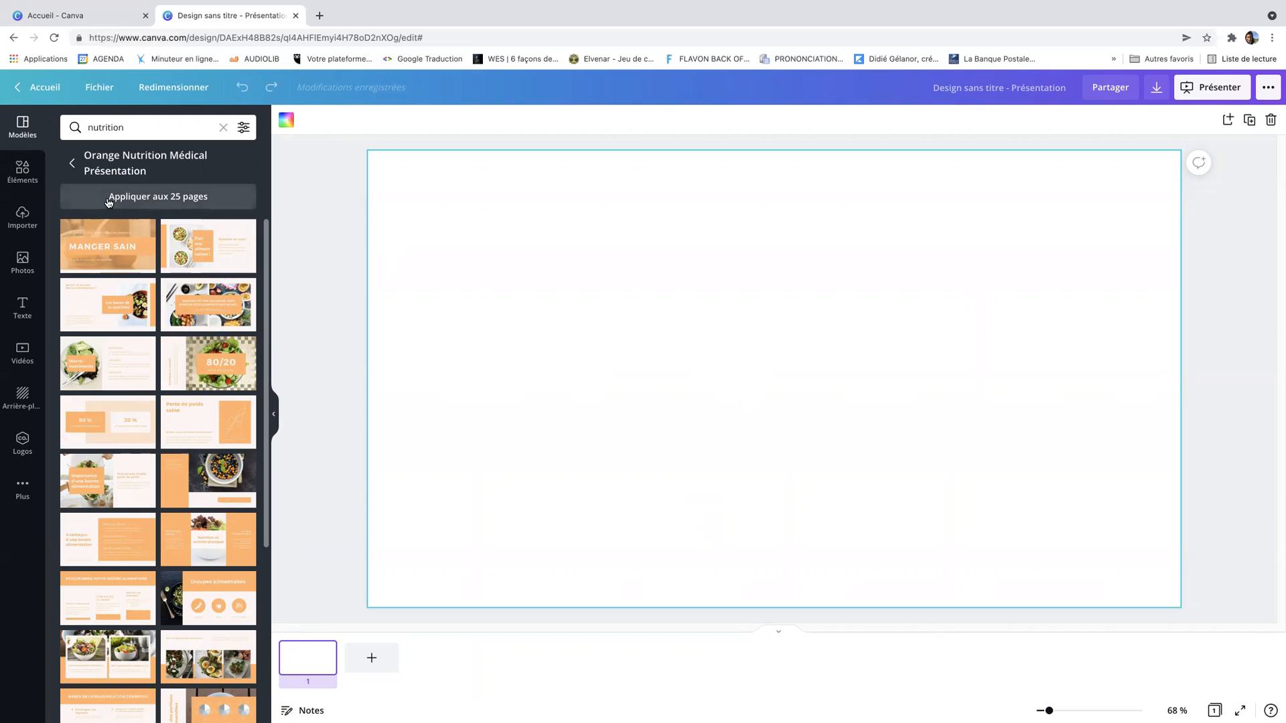
pyautogui.click(160, 201)
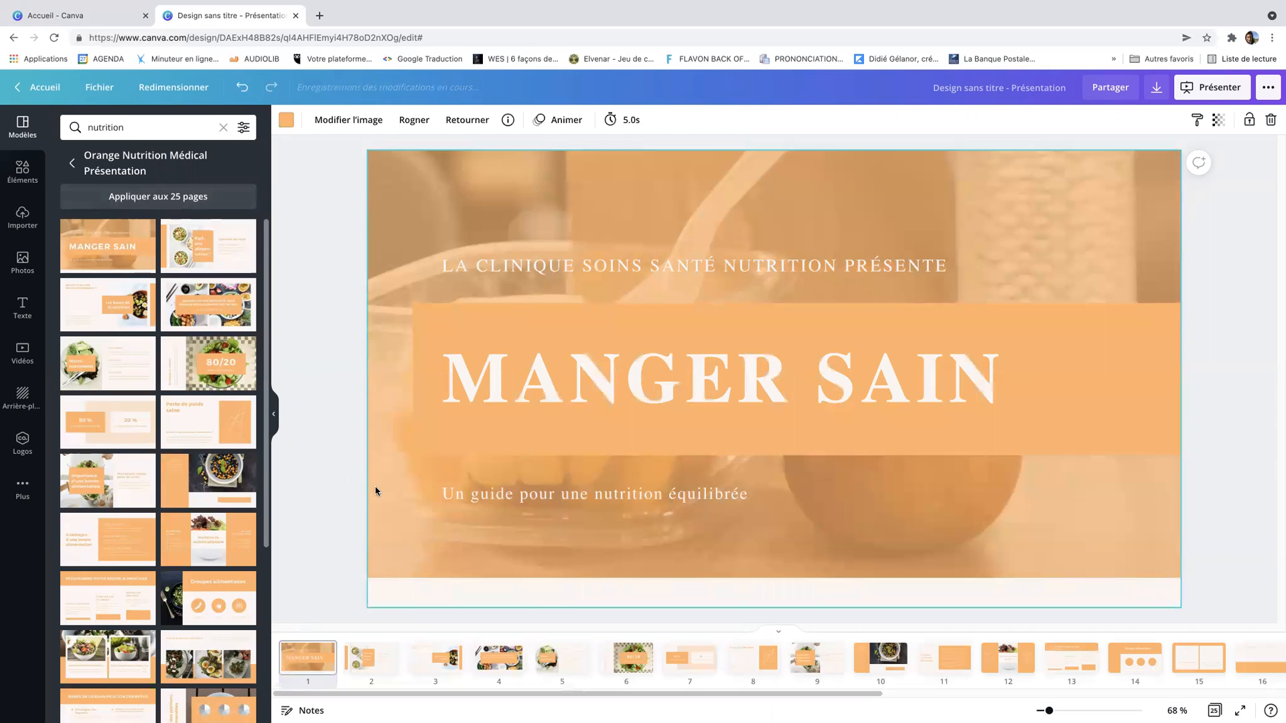
# Page through the presentation's slides one by one, then return to the first slide
pyautogui.click(392, 660)
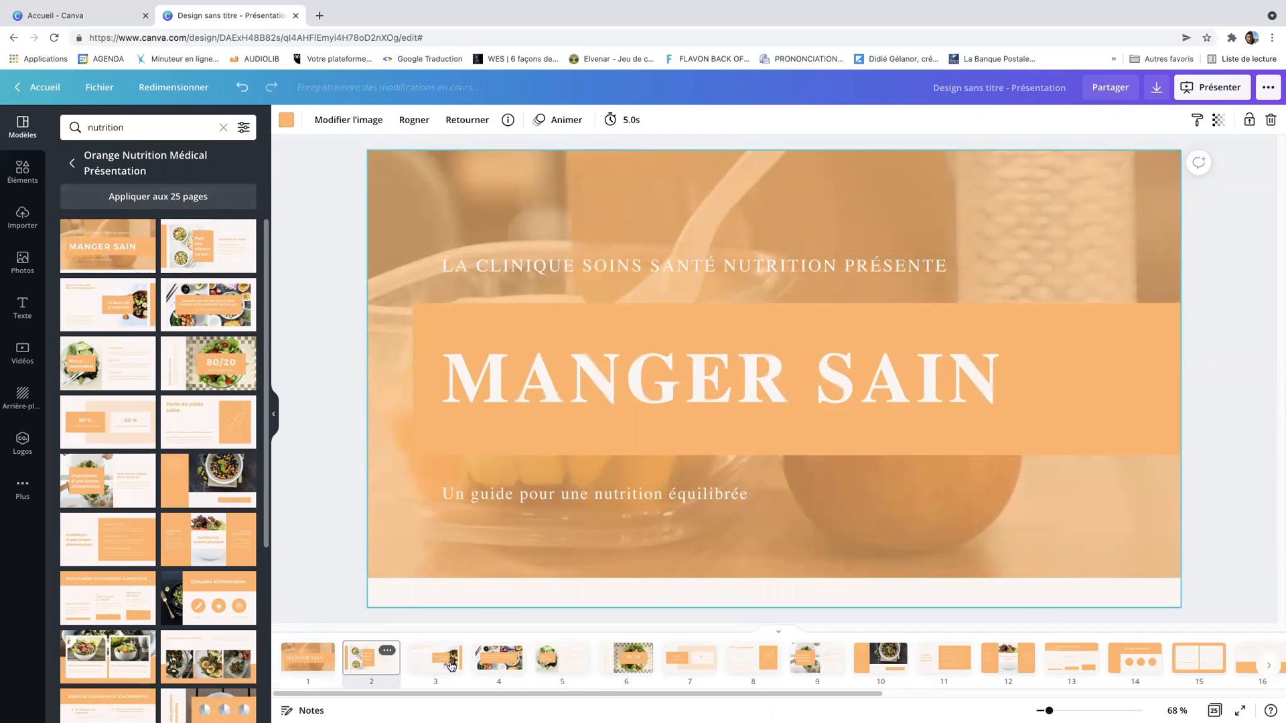
pyautogui.click(450, 662)
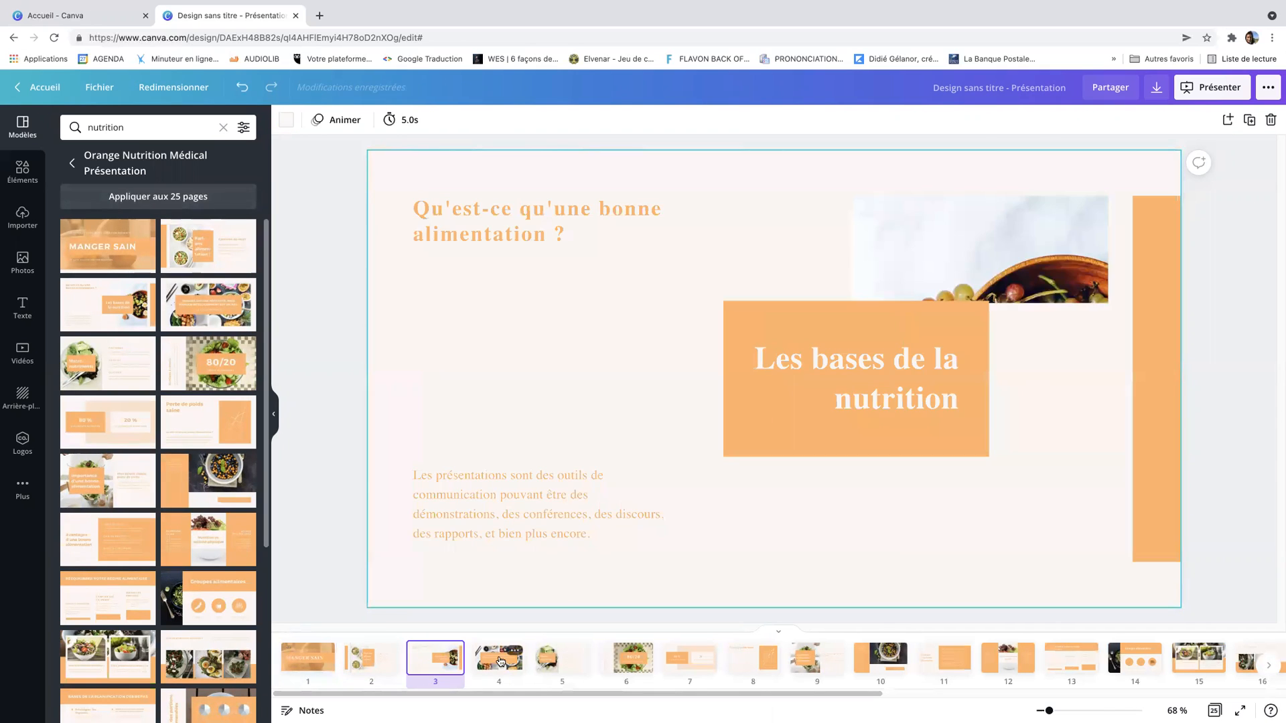
pyautogui.click(500, 662)
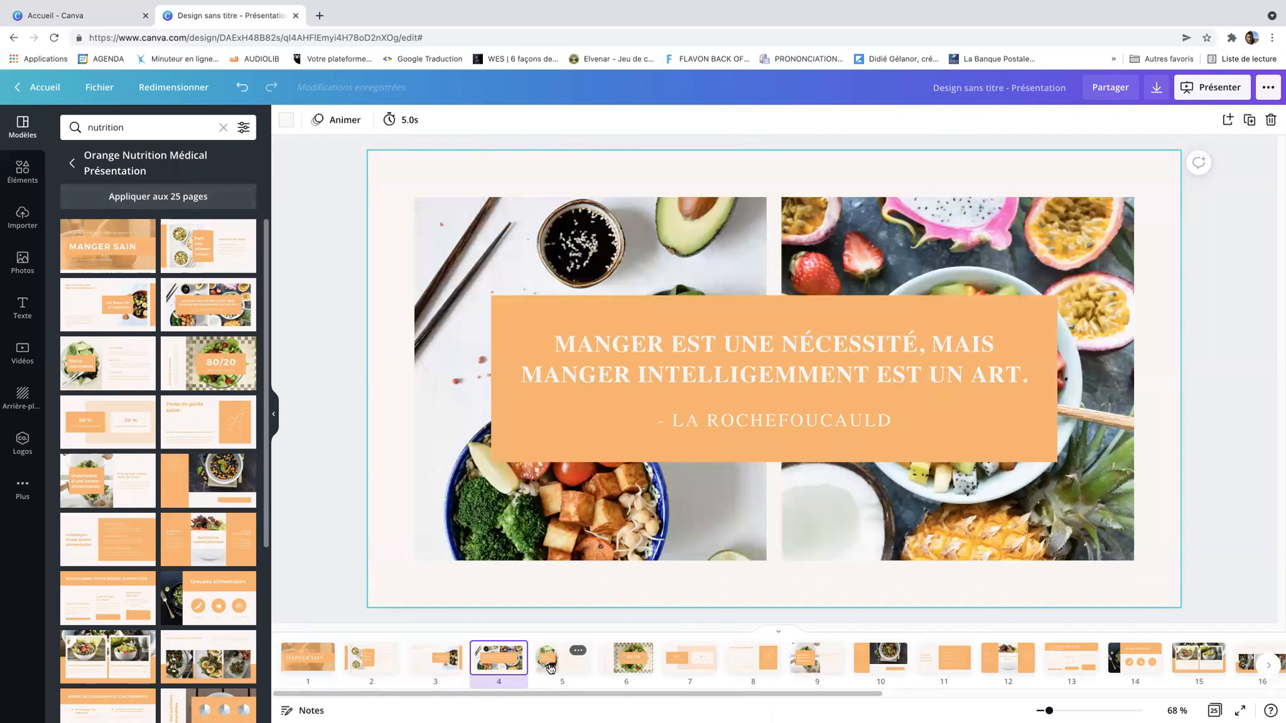
pyautogui.click(549, 669)
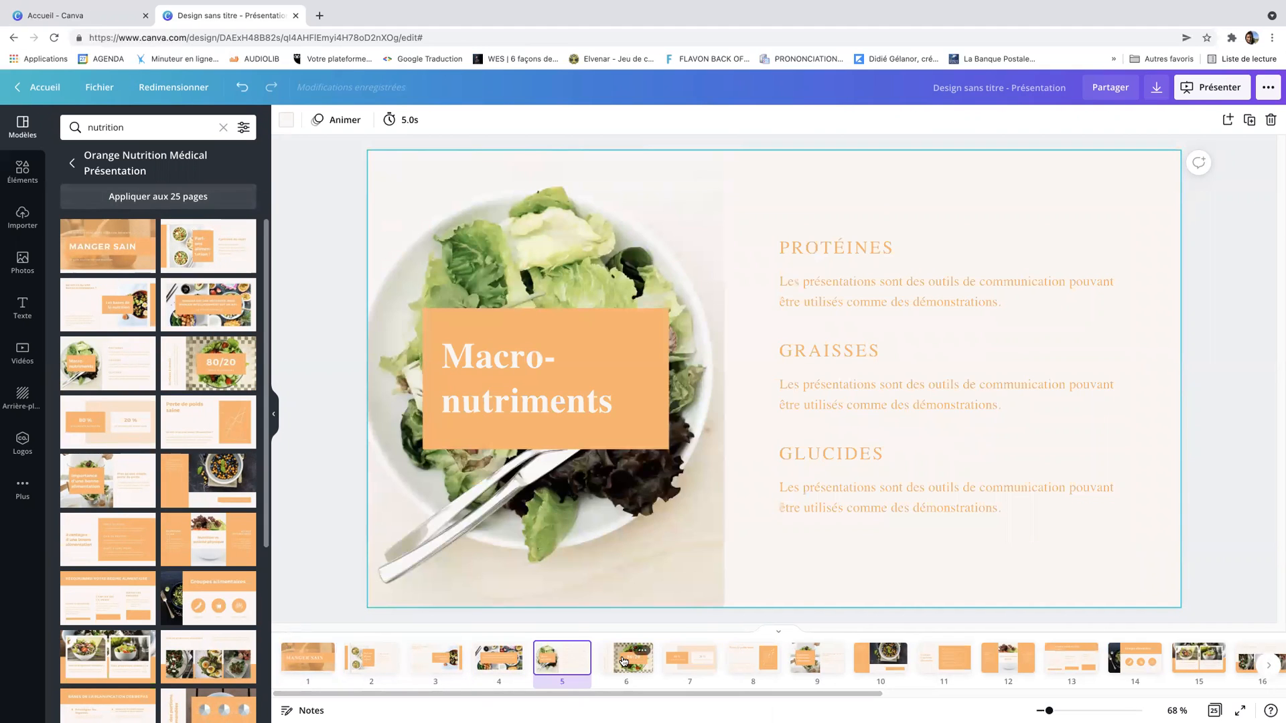
pyautogui.click(623, 662)
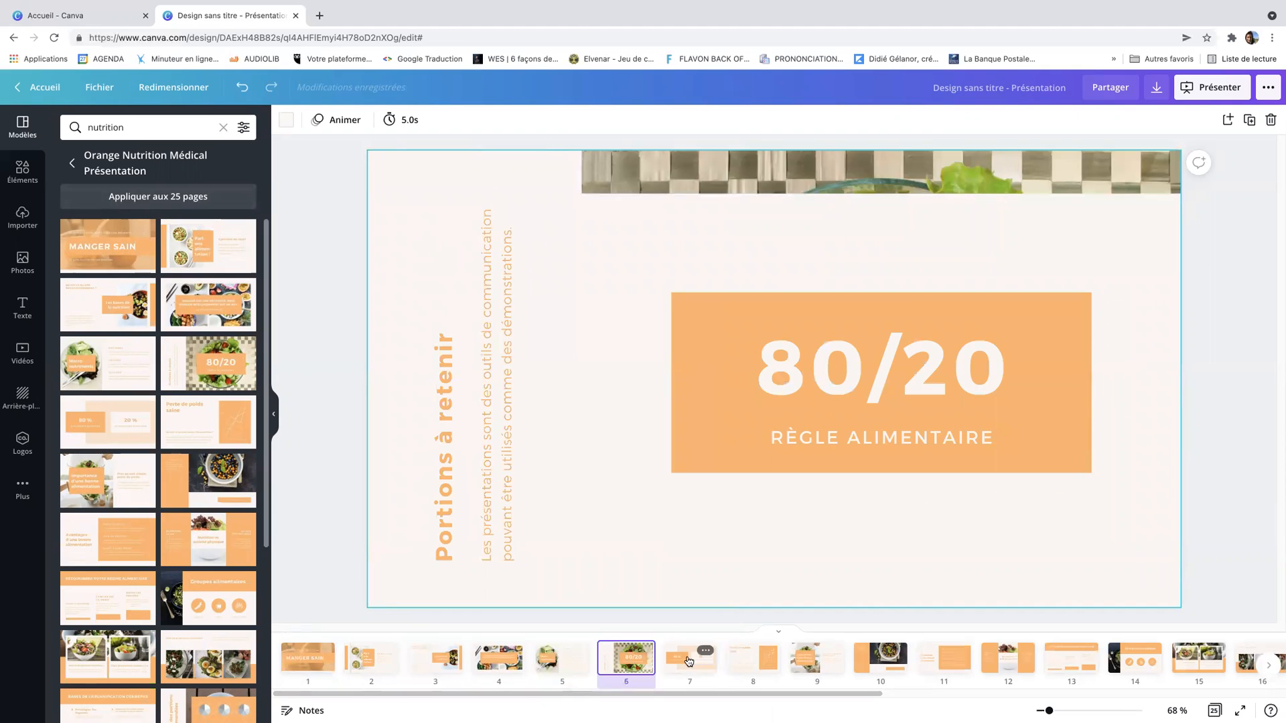
pyautogui.click(689, 662)
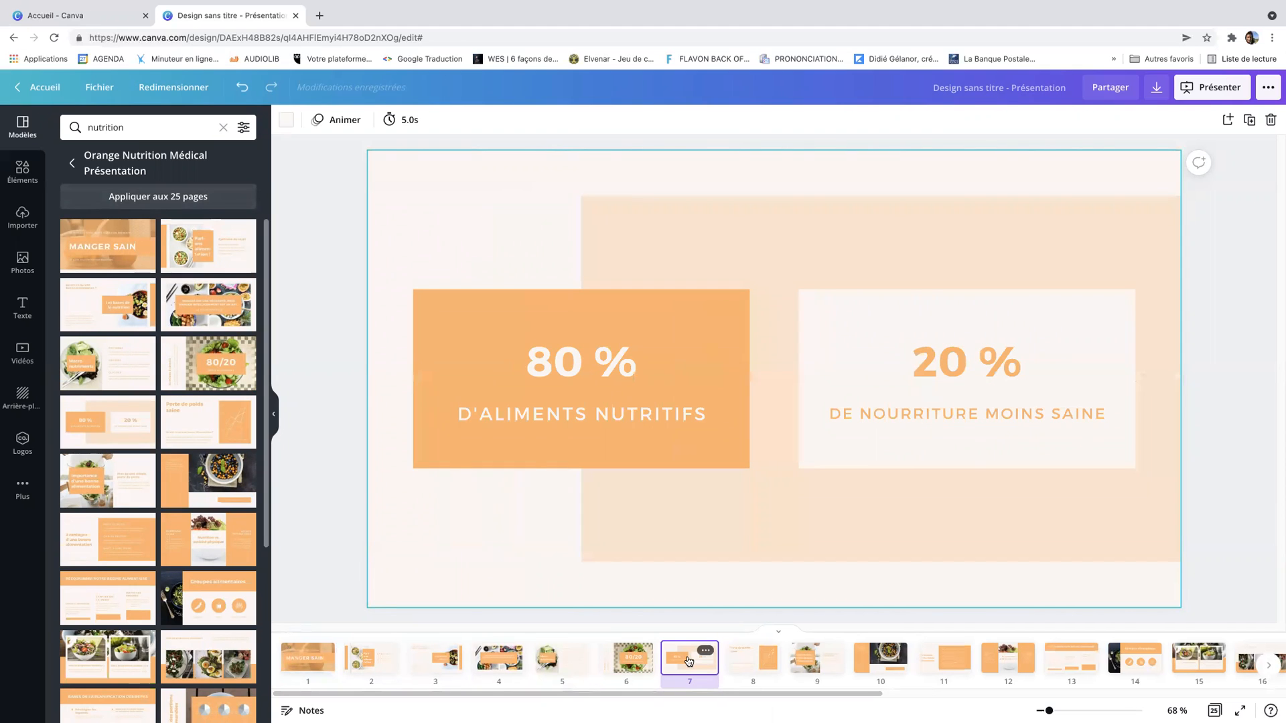
pyautogui.click(746, 661)
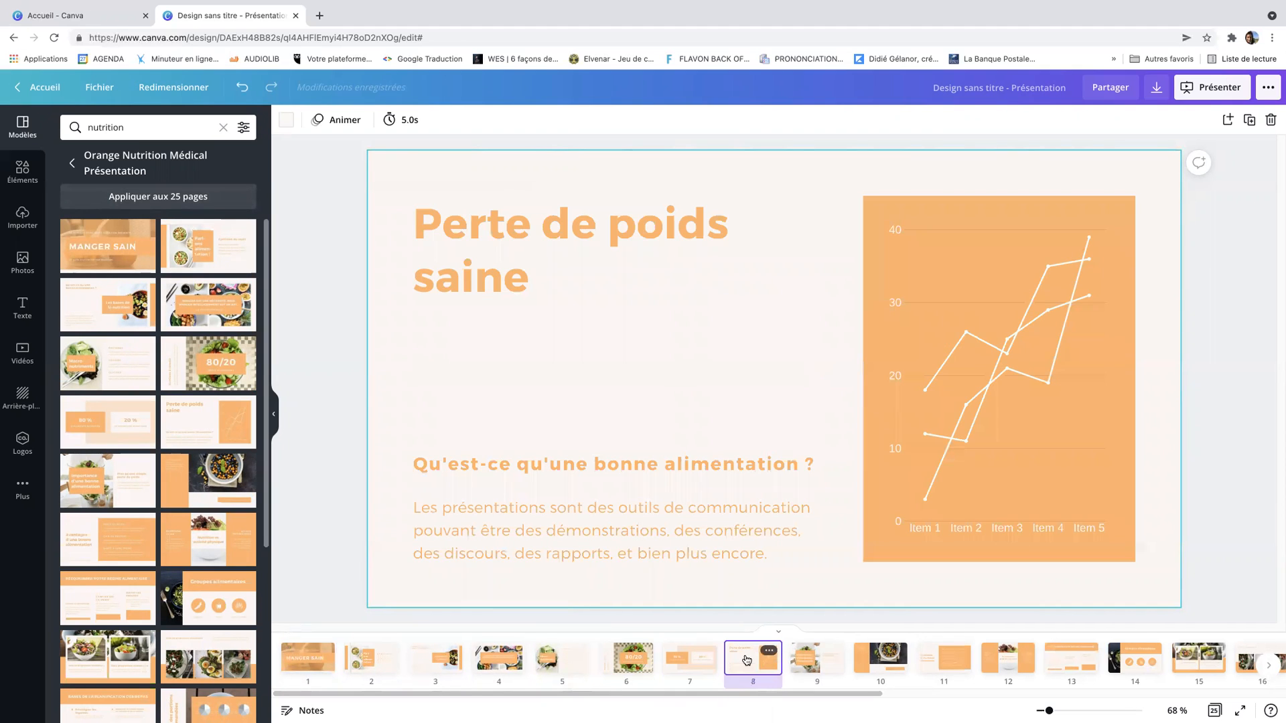
pyautogui.click(826, 663)
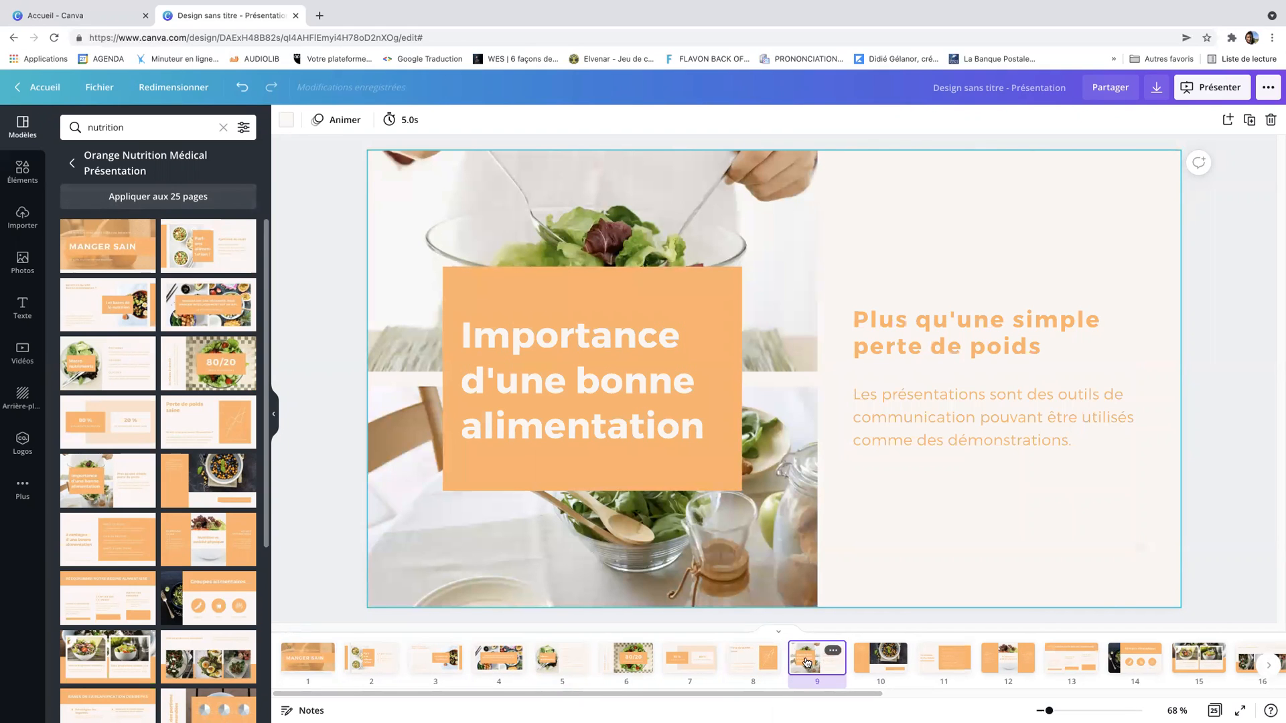
pyautogui.click(882, 670)
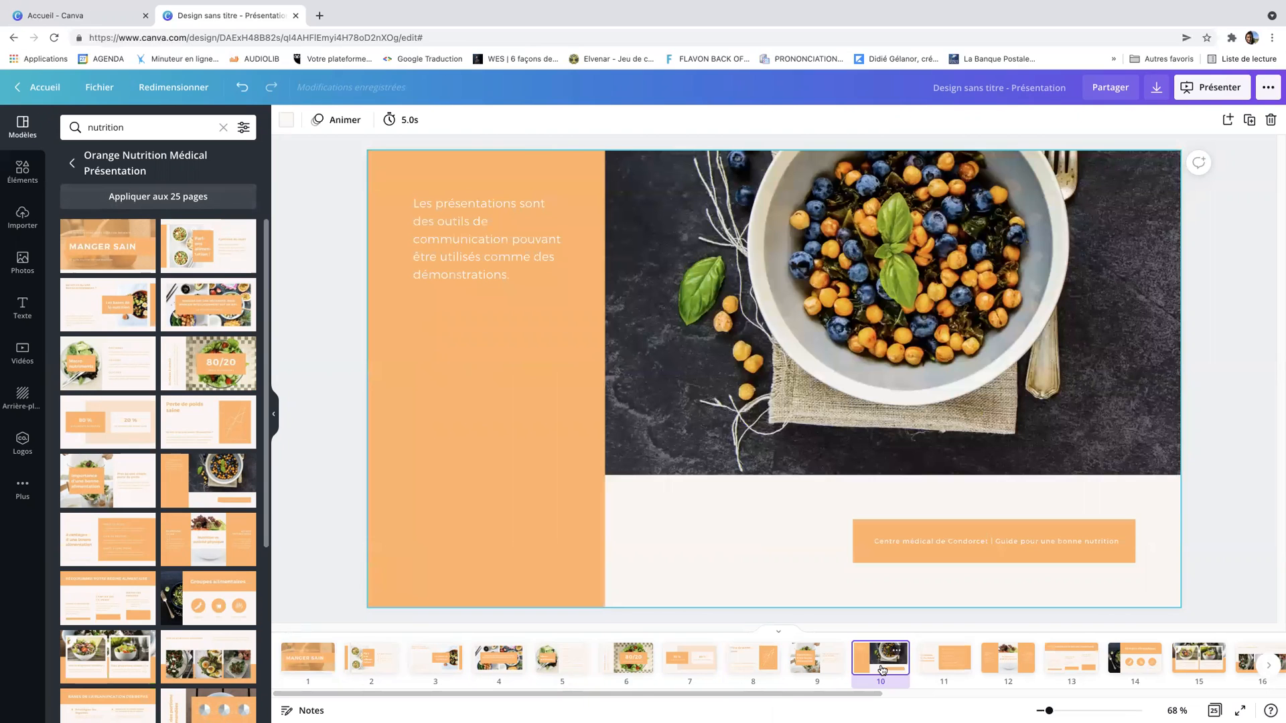
pyautogui.click(929, 656)
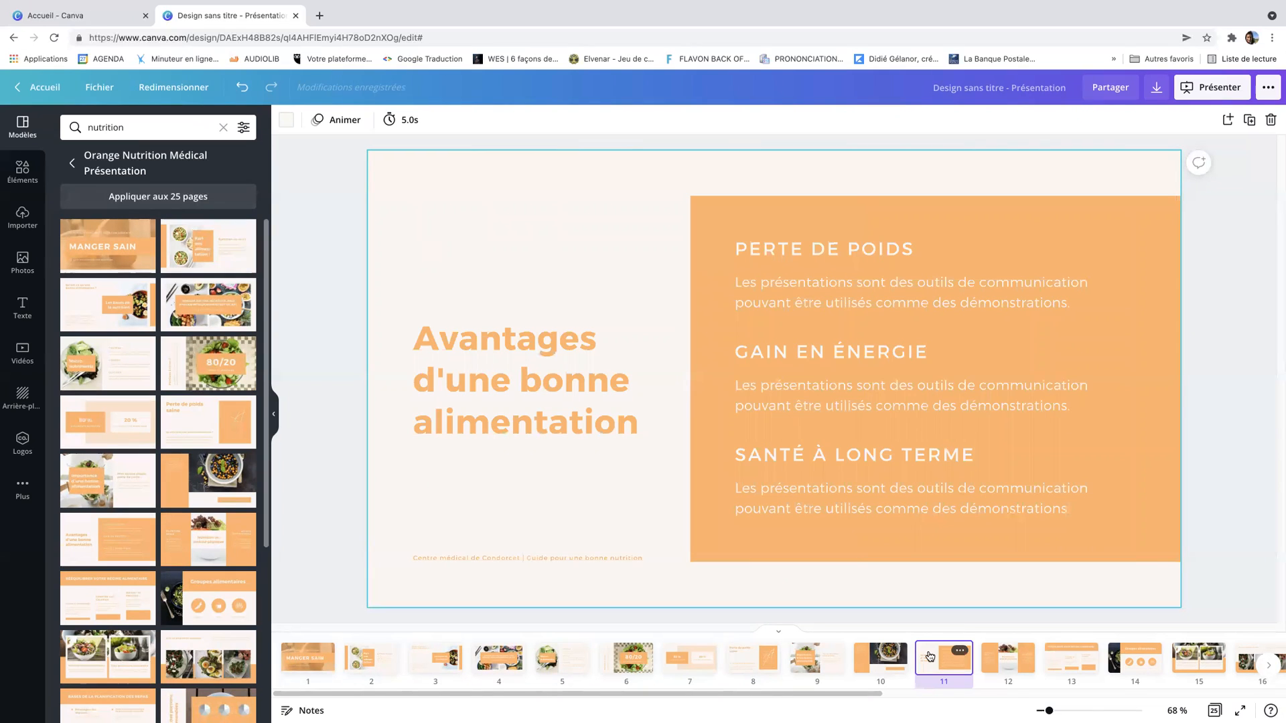
pyautogui.click(994, 660)
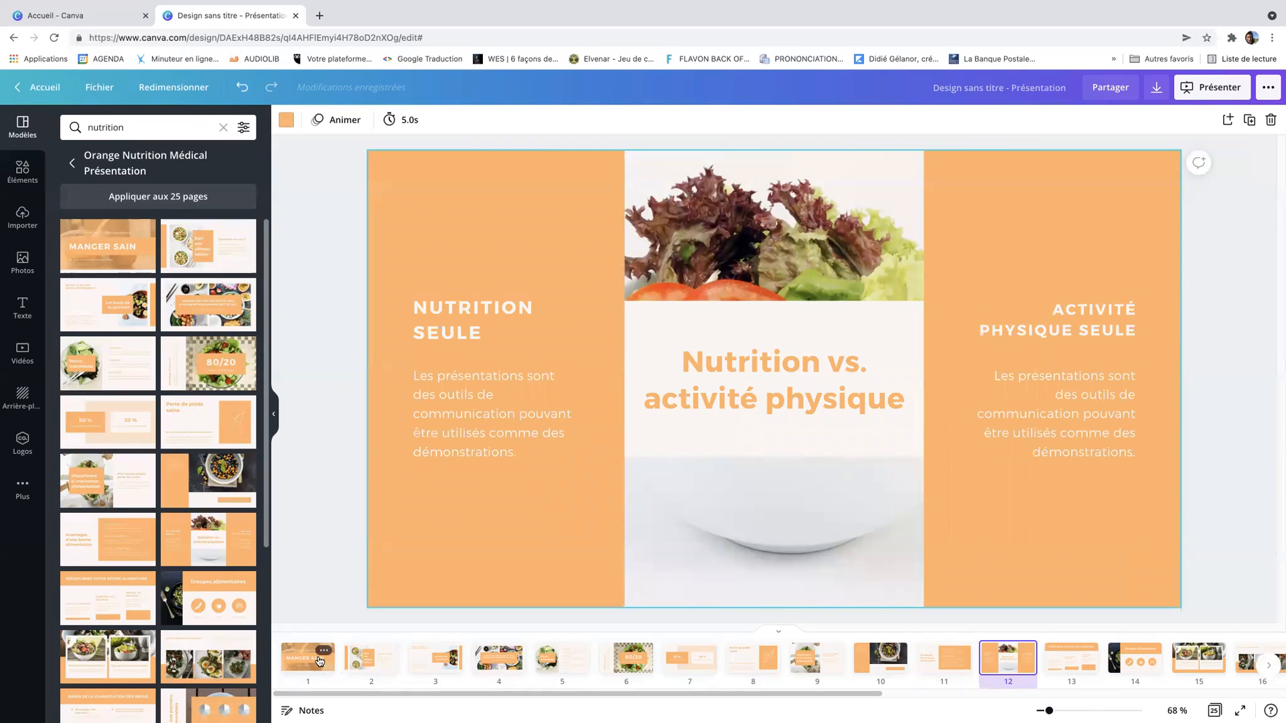
pyautogui.click(320, 662)
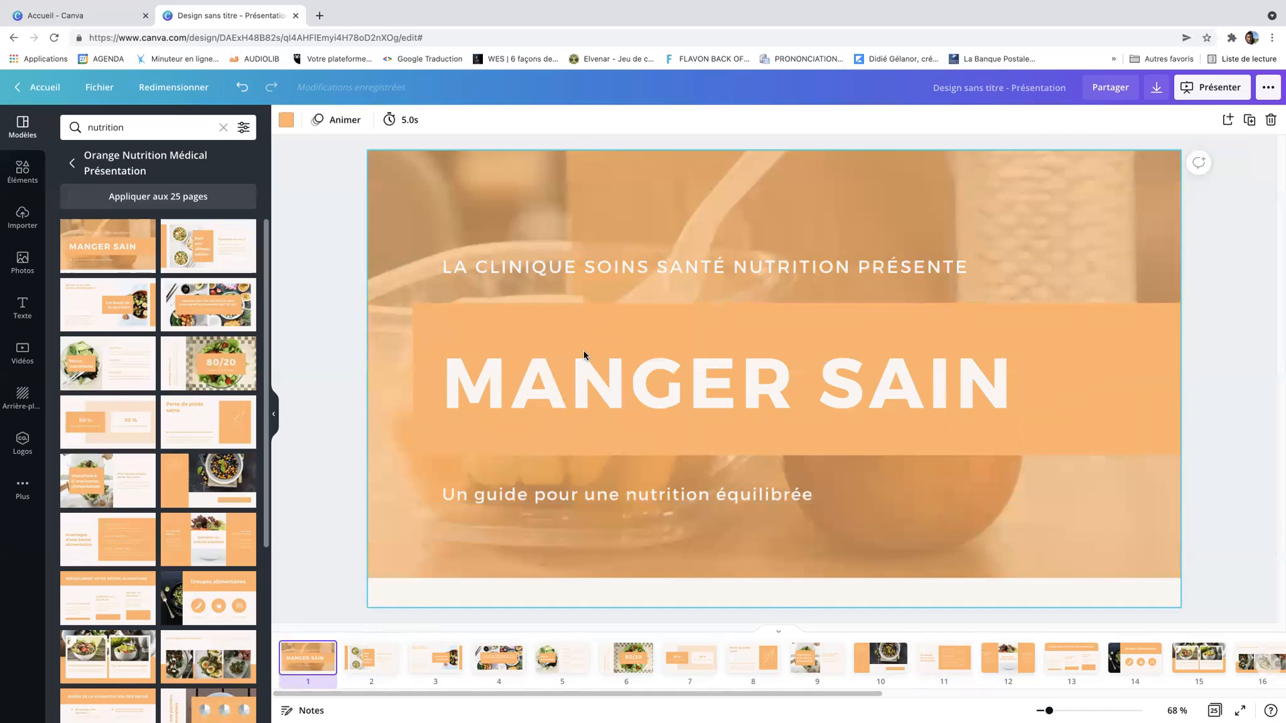
# Replace the small top line on the title slide with BONJOUR
pyautogui.click(591, 299)
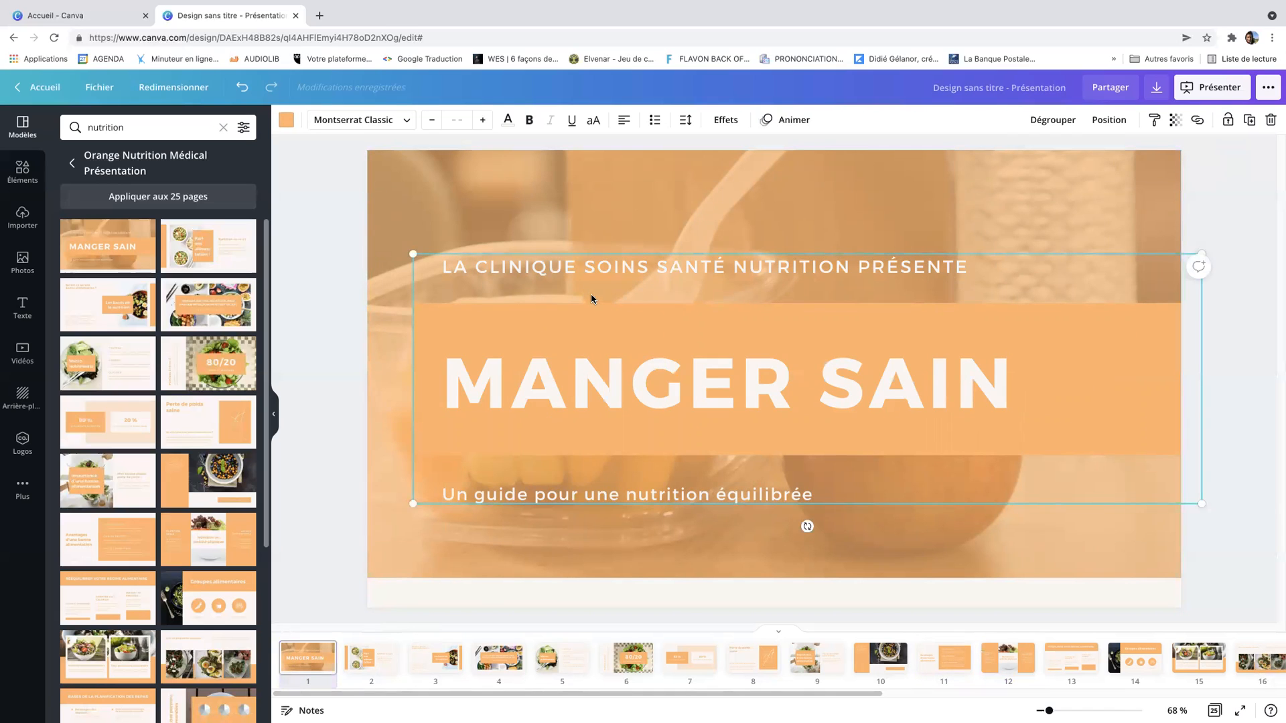
pyautogui.click(539, 269)
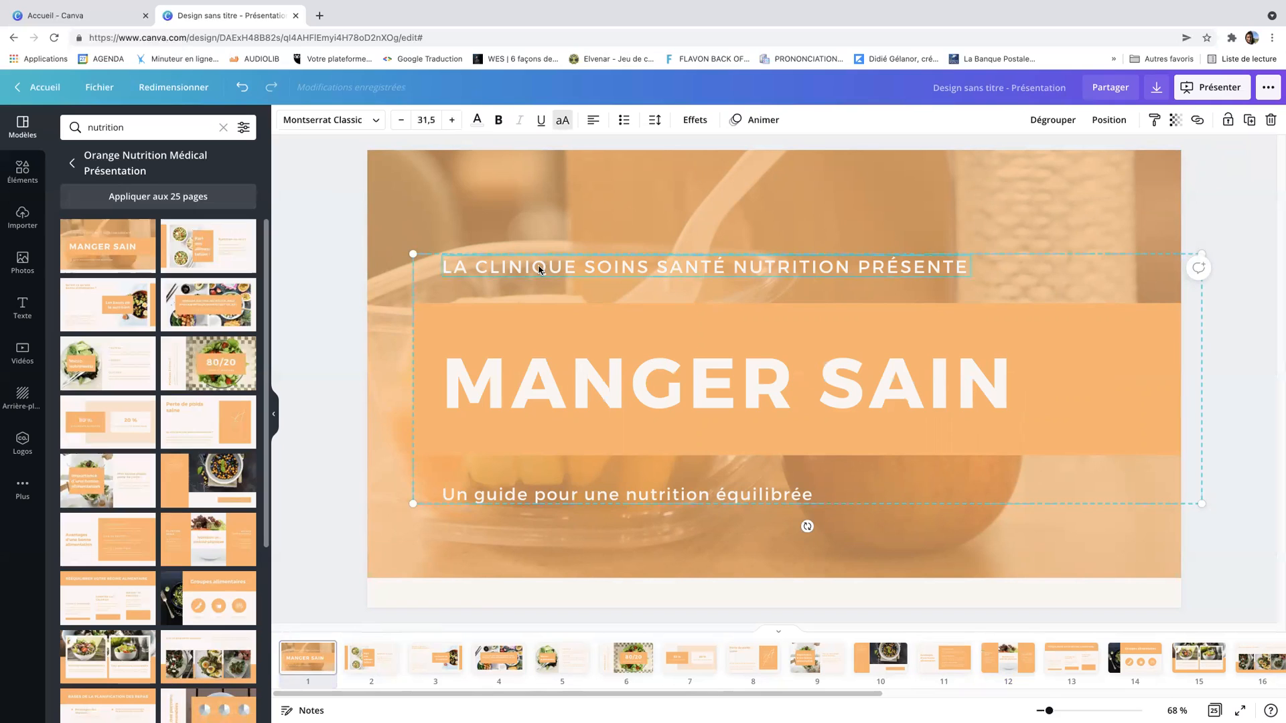
pyautogui.doubleClick(539, 267)
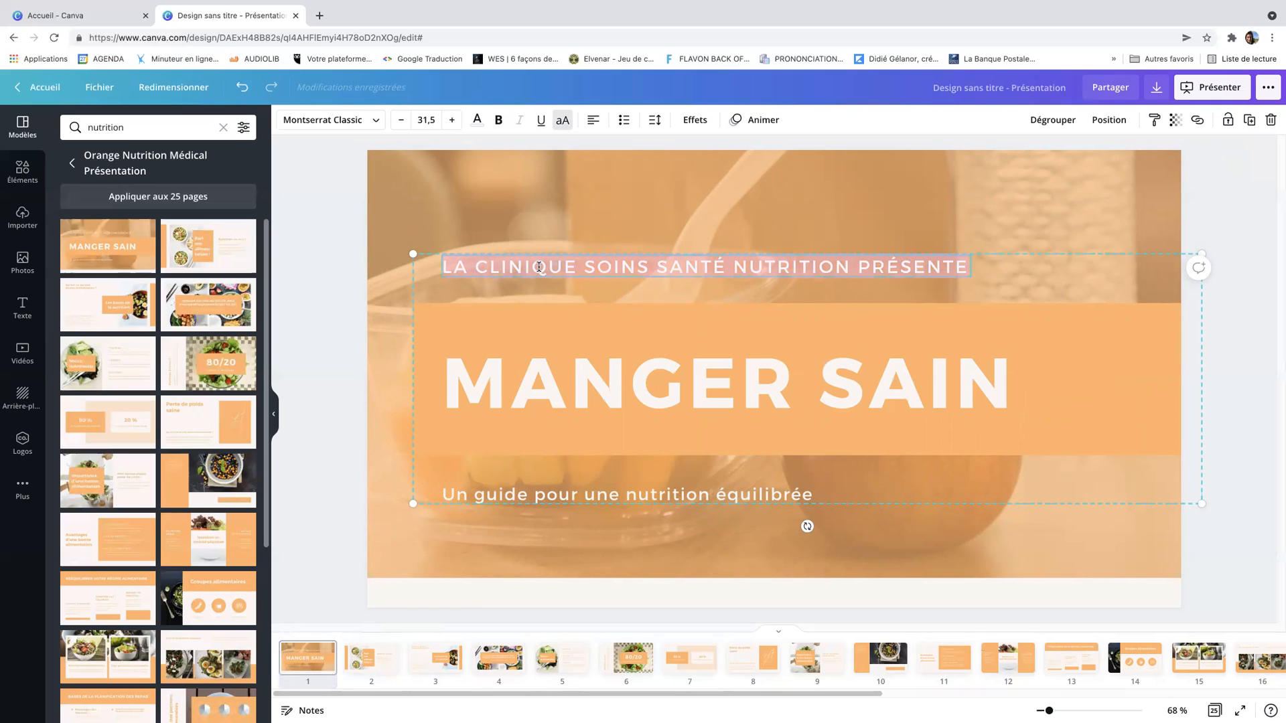
pyautogui.write('BONJOUR')
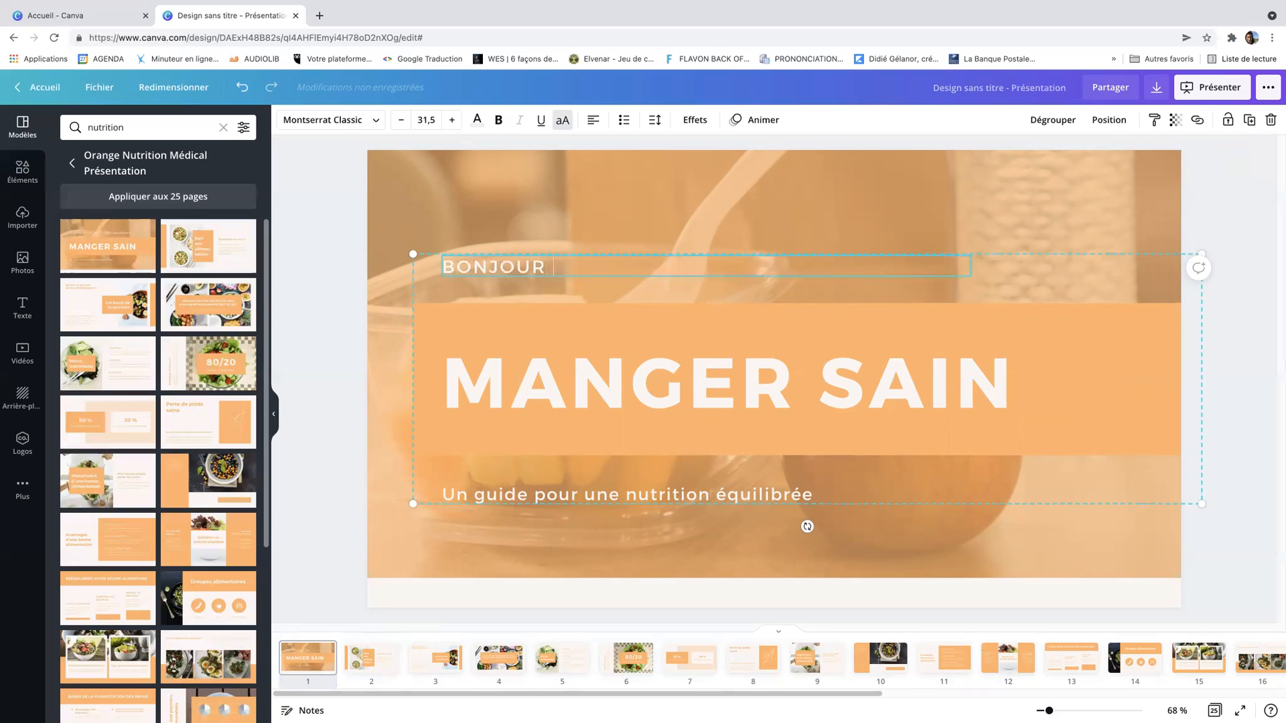
# Increase the BONJOUR text size to 39.5
pyautogui.doubleClick(540, 272)
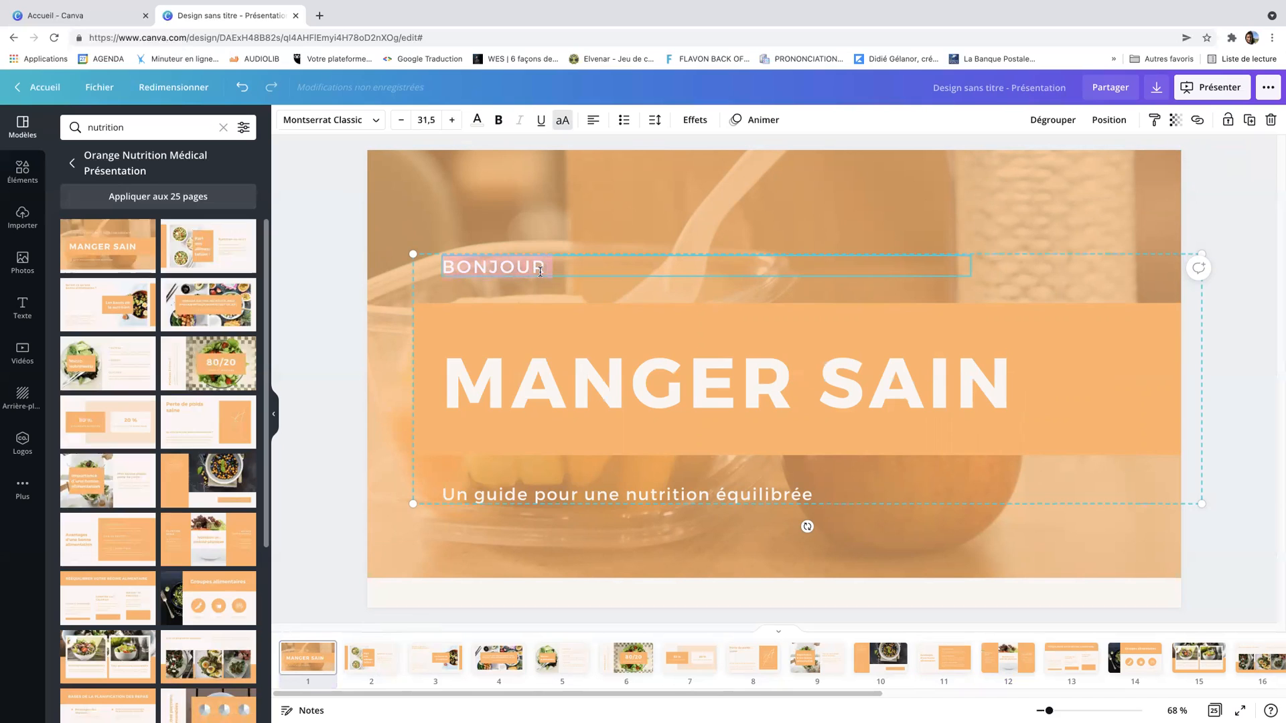
pyautogui.click(452, 121)
pyautogui.click(451, 121)
pyautogui.click(451, 121)
pyautogui.click(451, 121)
pyautogui.click(451, 121)
pyautogui.click(451, 121)
pyautogui.click(451, 121)
pyautogui.click(451, 121)
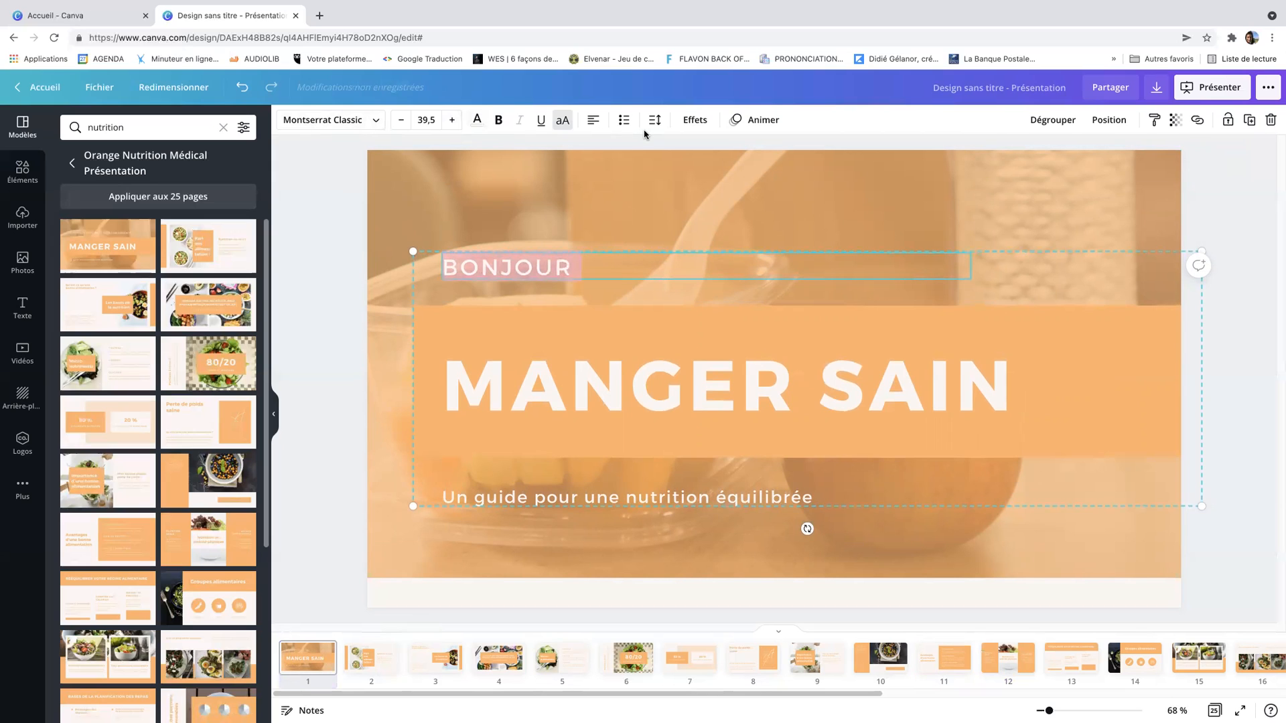
pyautogui.click(478, 331)
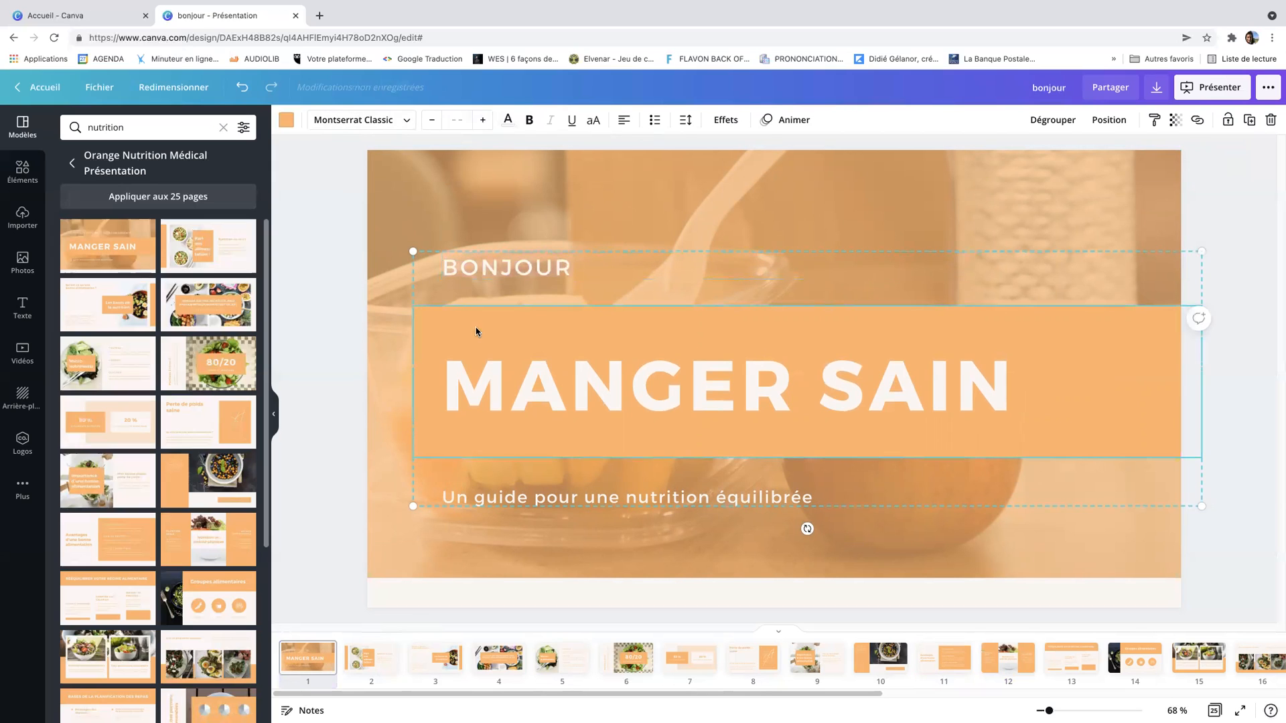
pyautogui.click(399, 330)
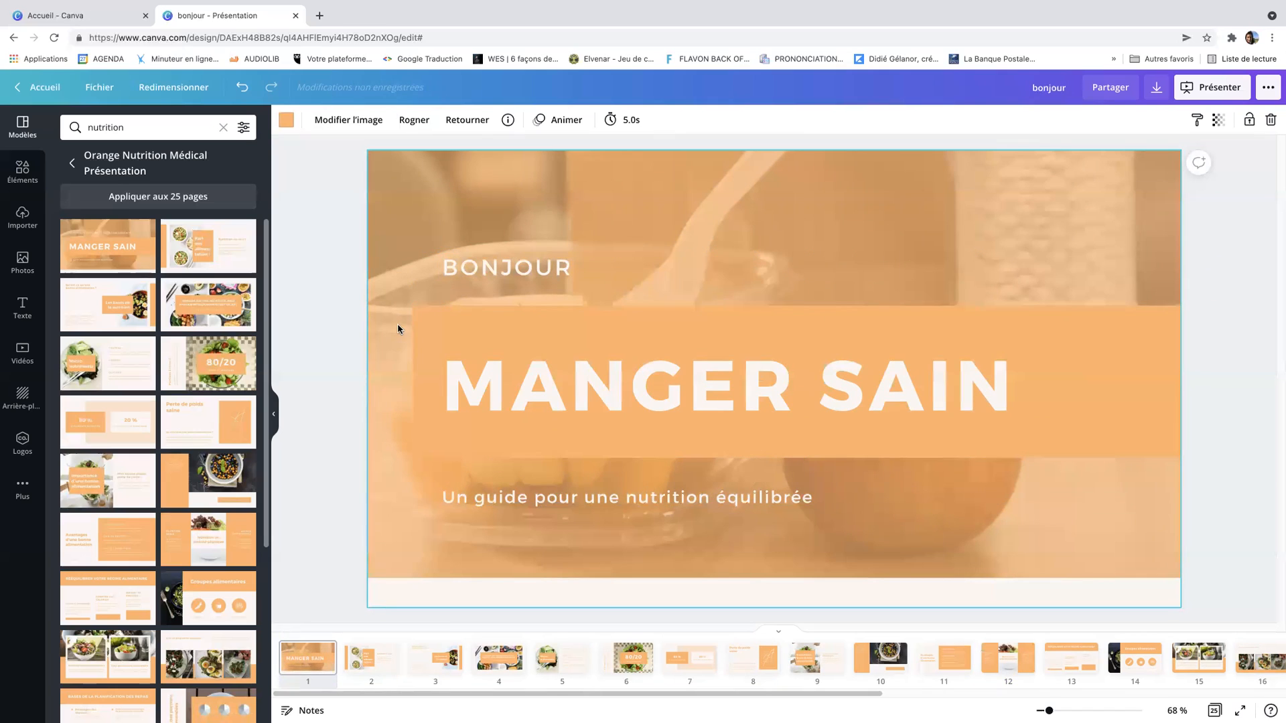
pyautogui.click(319, 126)
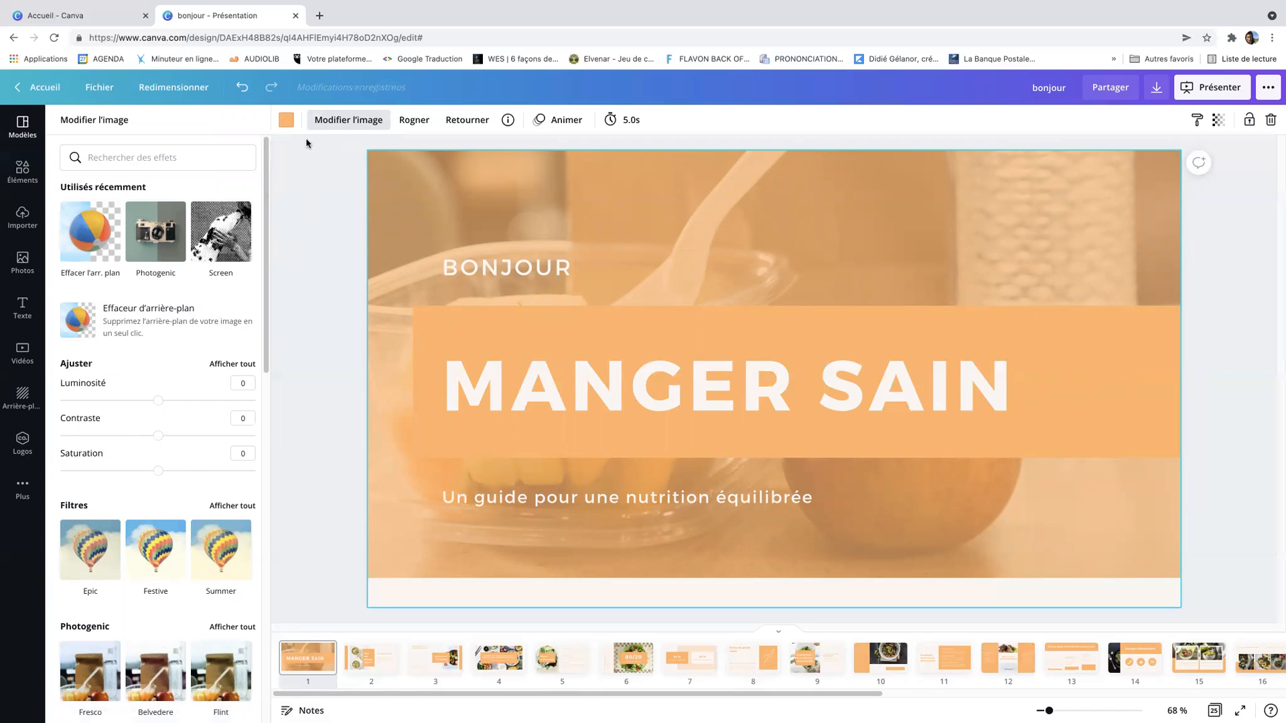
# Recolour the orange band behind the title with the pink brand colour
pyautogui.click(500, 273)
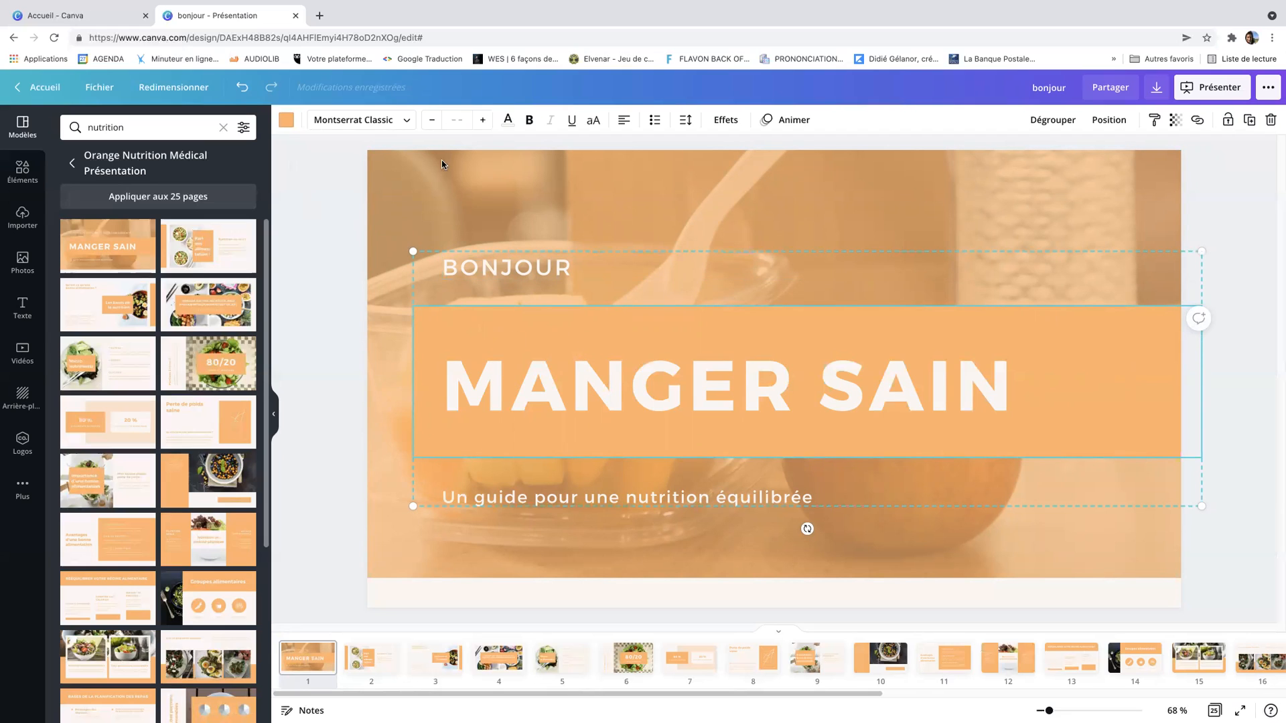
pyautogui.click(286, 123)
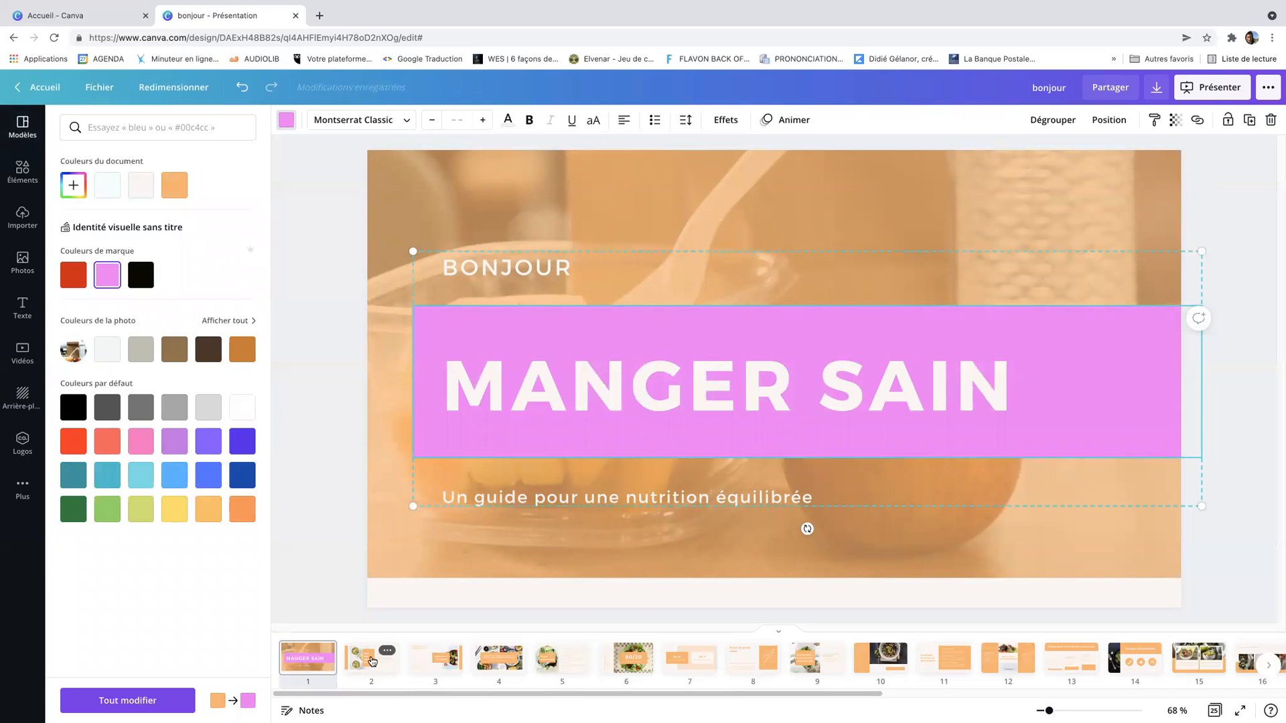
# Change the MANGER SAIN title font to Advetime
pyautogui.click(509, 407)
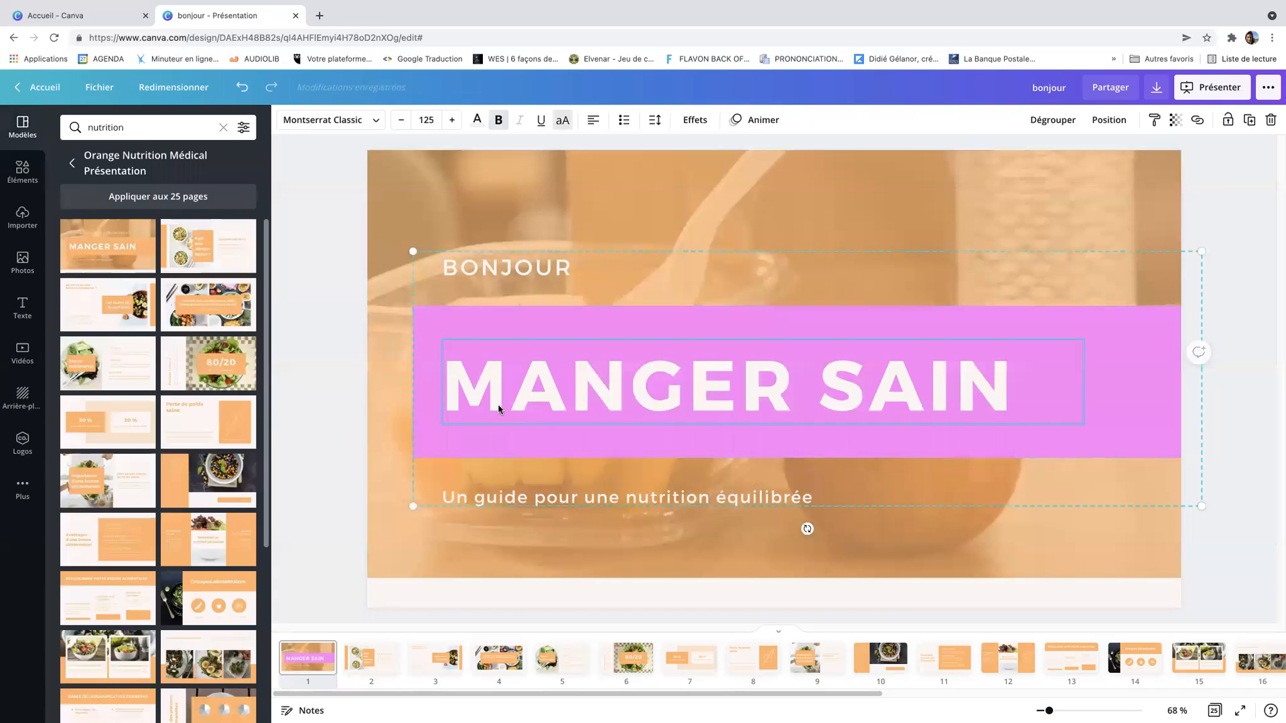
pyautogui.click(377, 125)
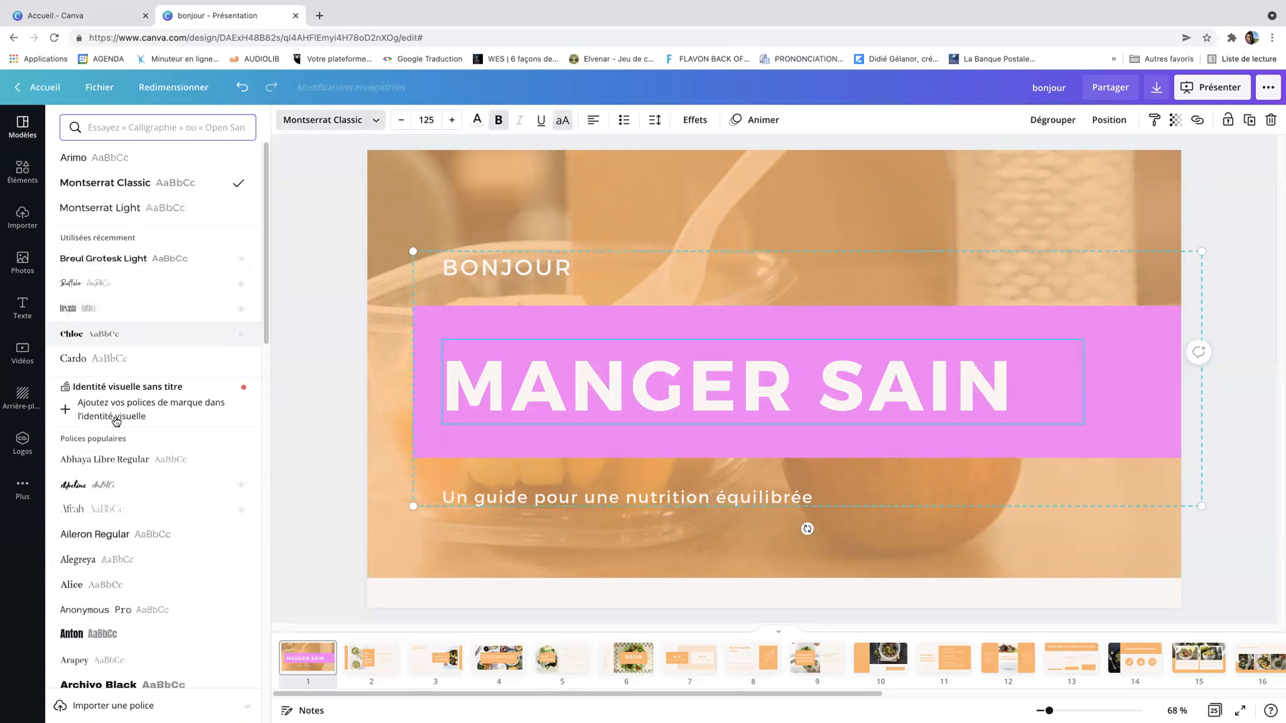
pyautogui.click(120, 493)
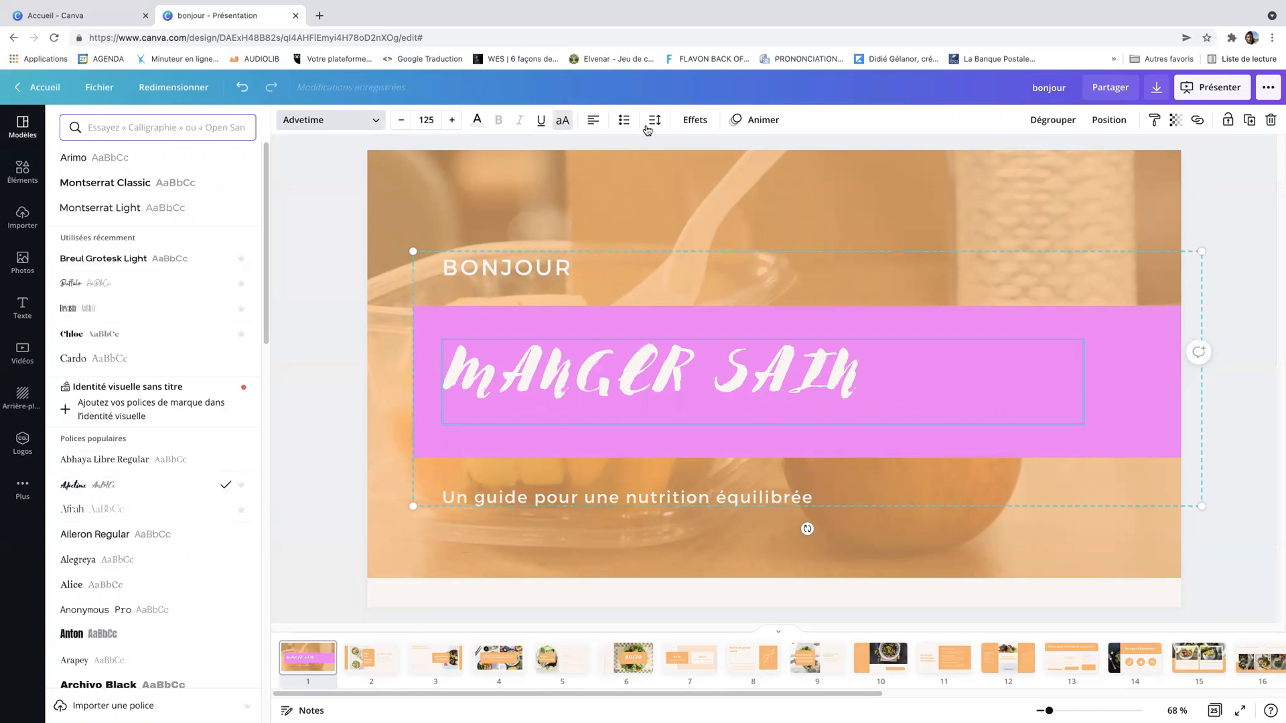
# Apply the Biseautage text effect to the MANGER SAIN title
pyautogui.click(690, 124)
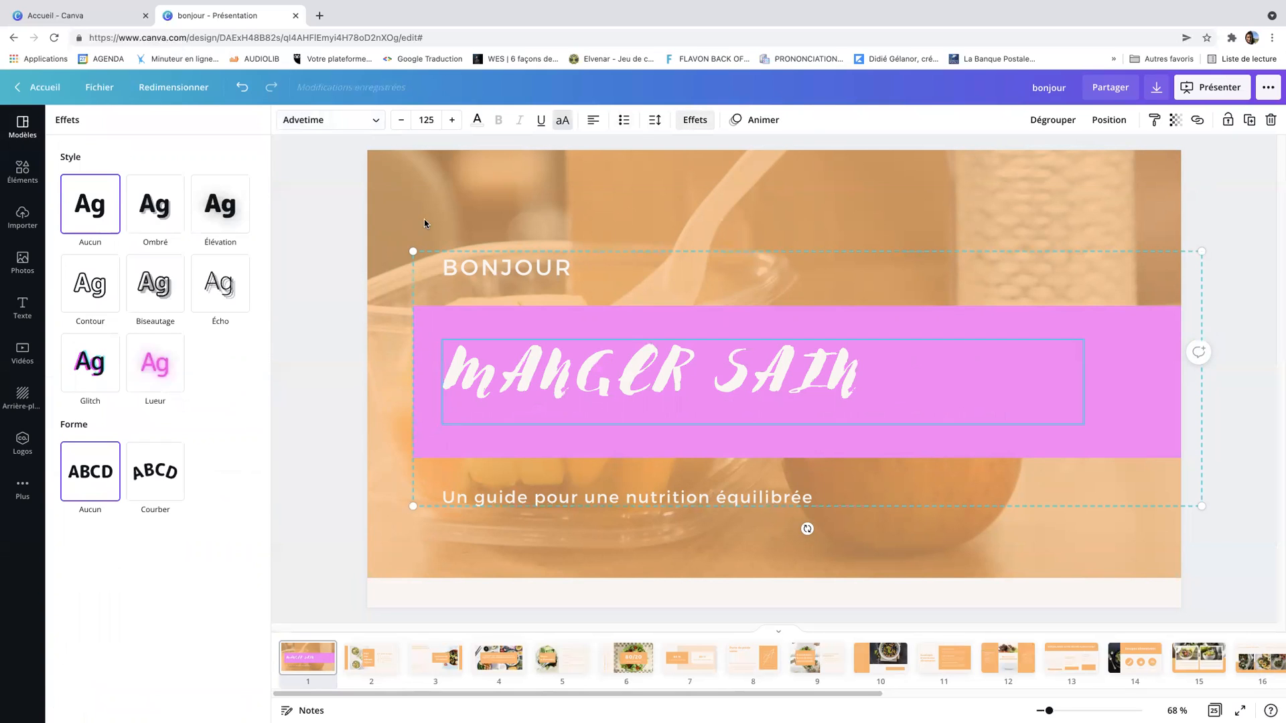
pyautogui.click(154, 296)
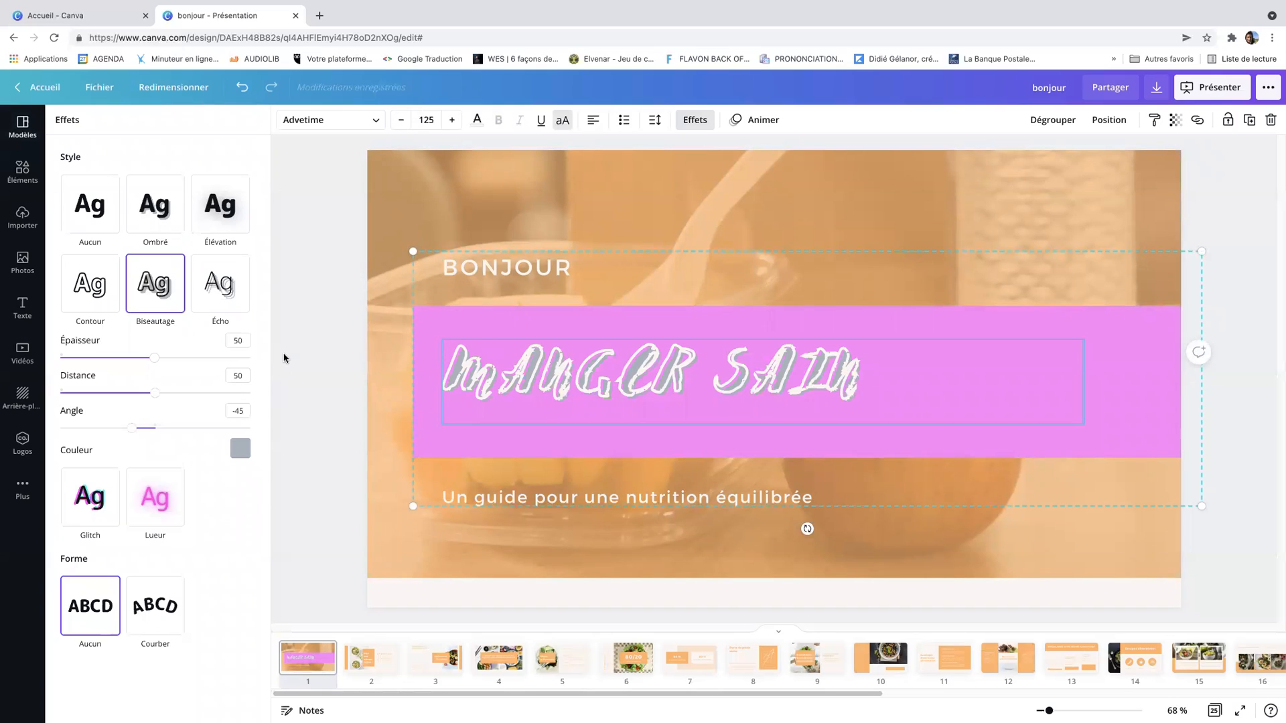
# Delete the salad photo on slide 2
pyautogui.click(370, 663)
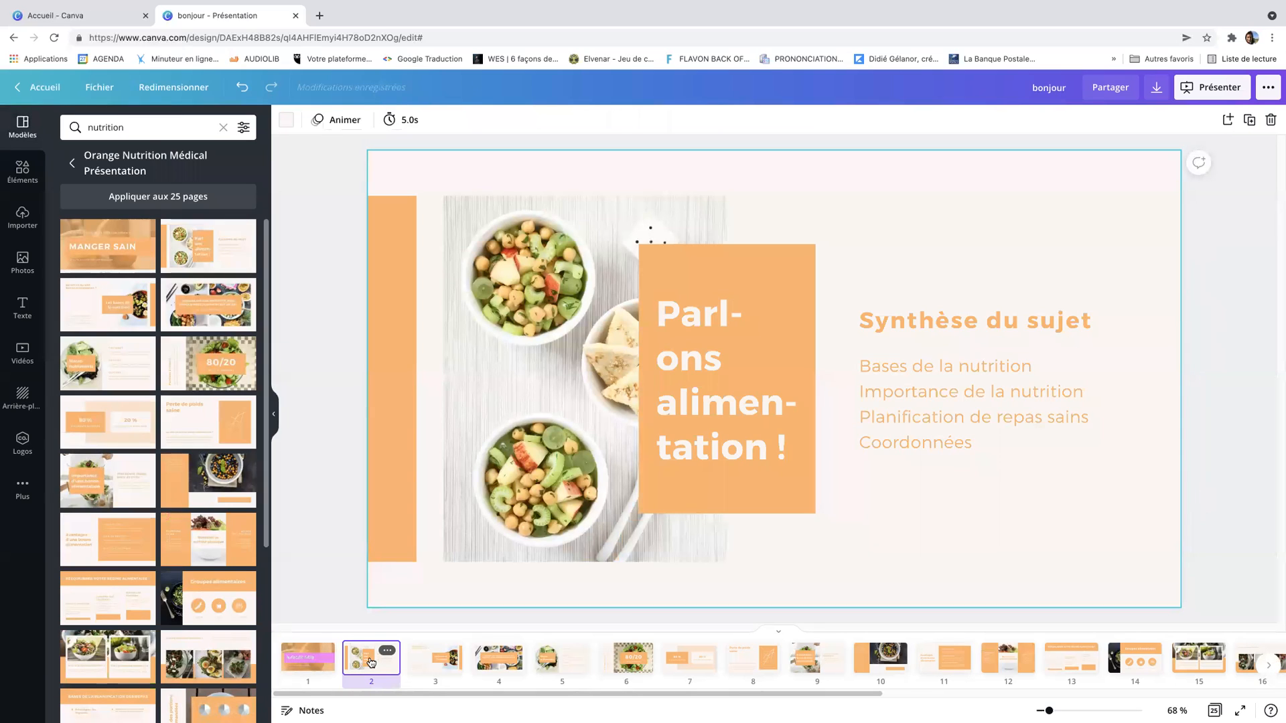
pyautogui.click(572, 394)
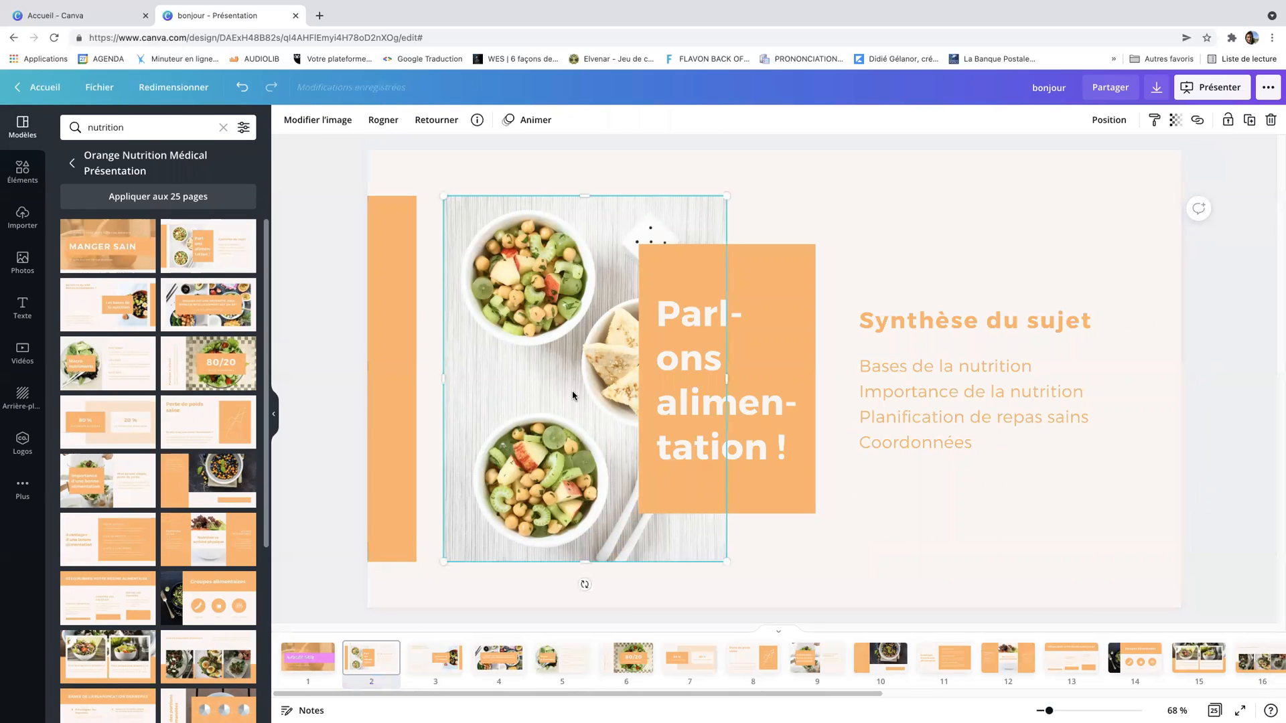
pyautogui.press('Delete')
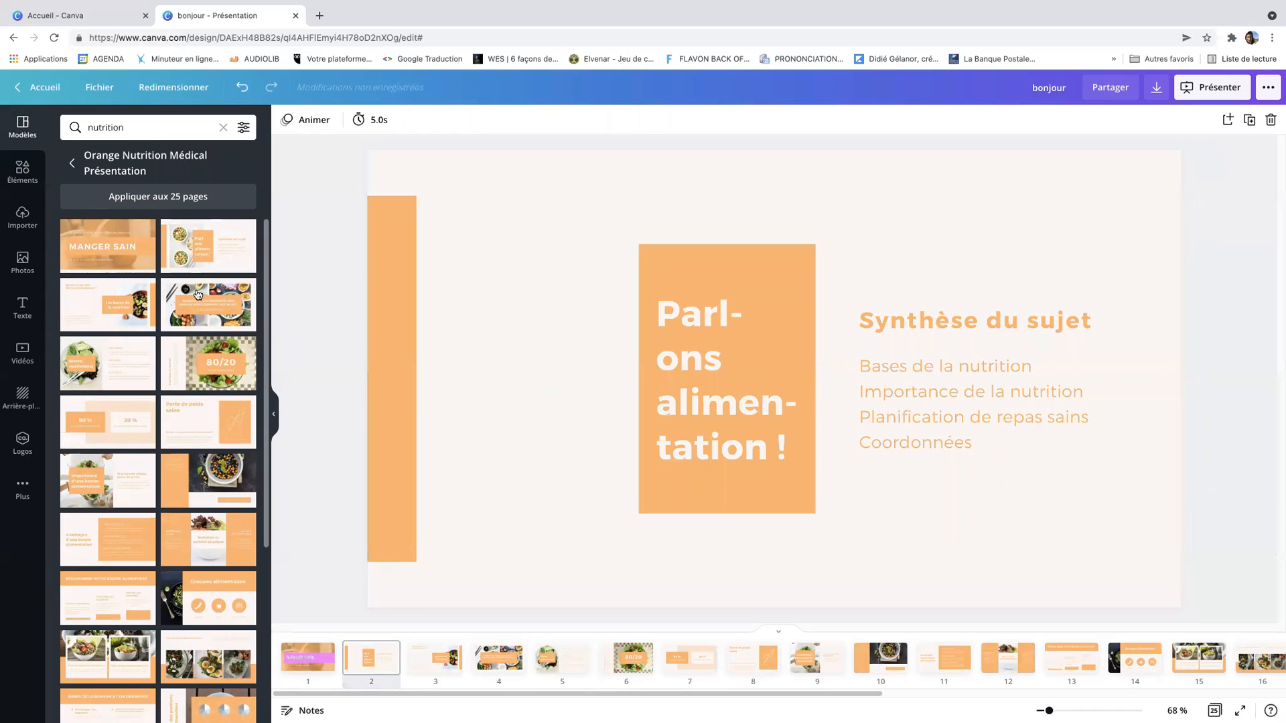
# Search the stock photos for nutrition and add the vegetable basket photo to slide 2
pyautogui.click(22, 260)
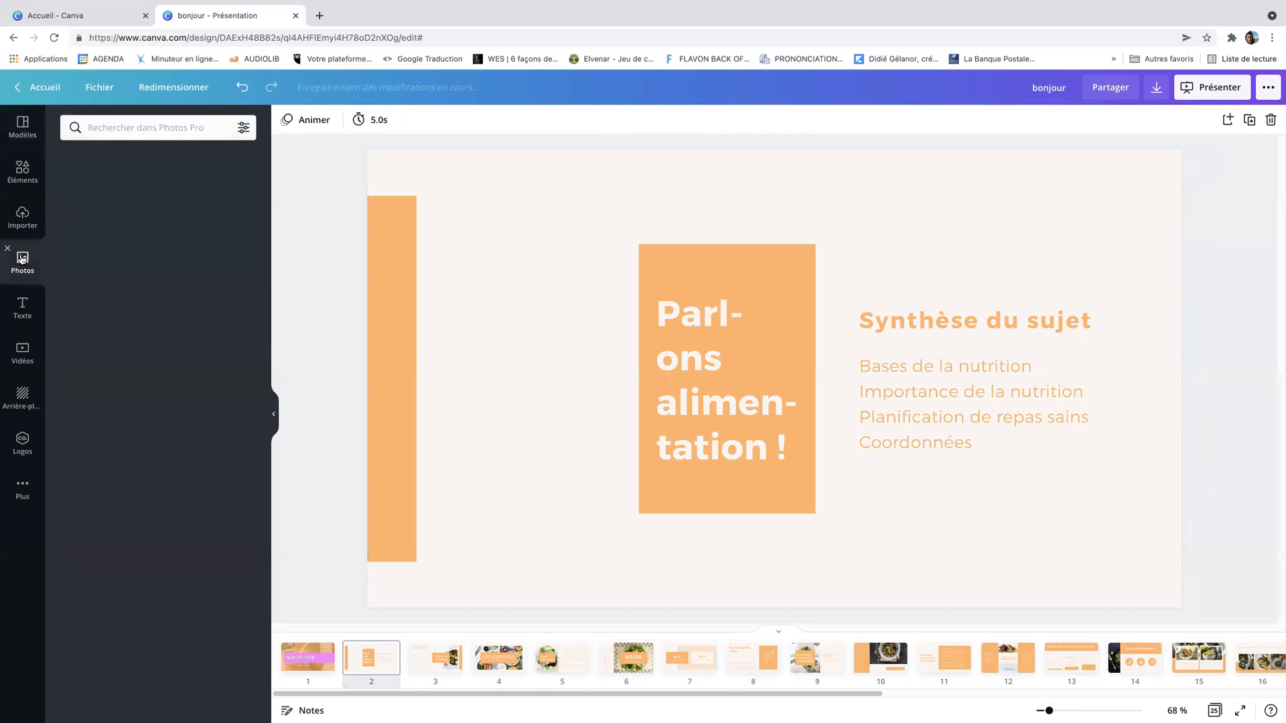
pyautogui.click(176, 124)
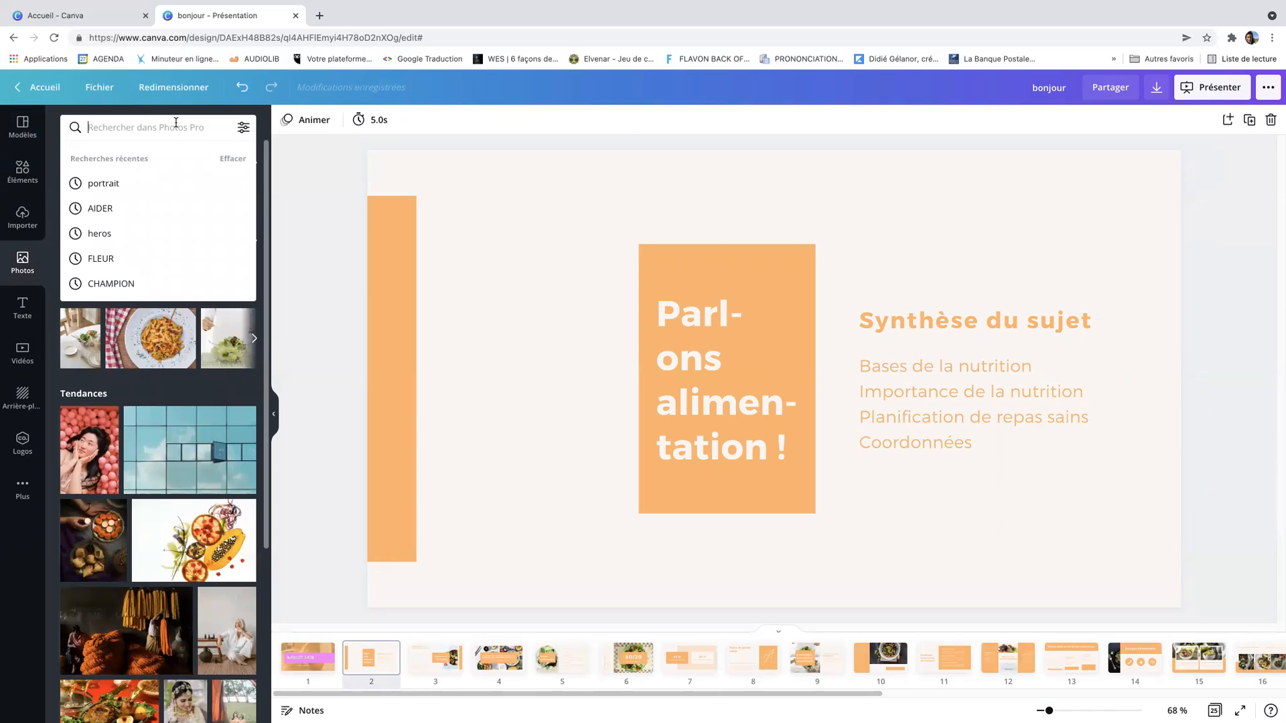
pyautogui.write('nutrition')
pyautogui.press('Return')
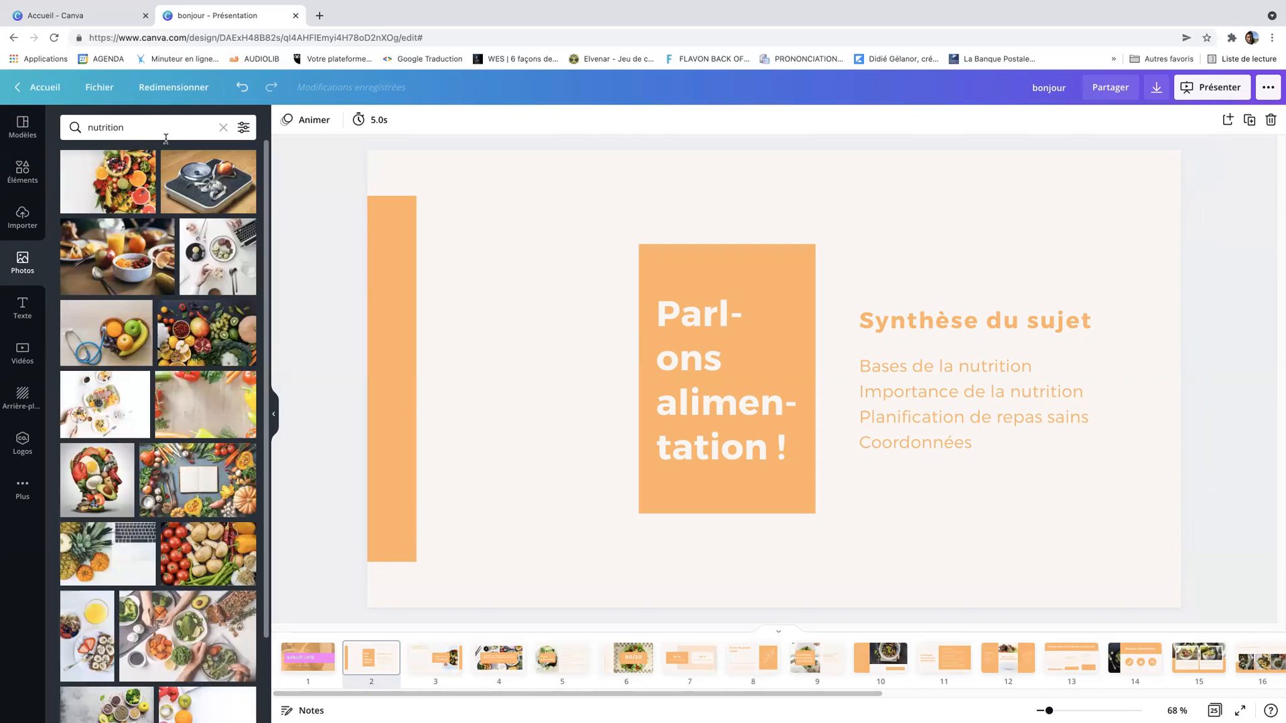
pyautogui.scroll(-2, 145, 400)
pyautogui.scroll(-8, 145, 400)
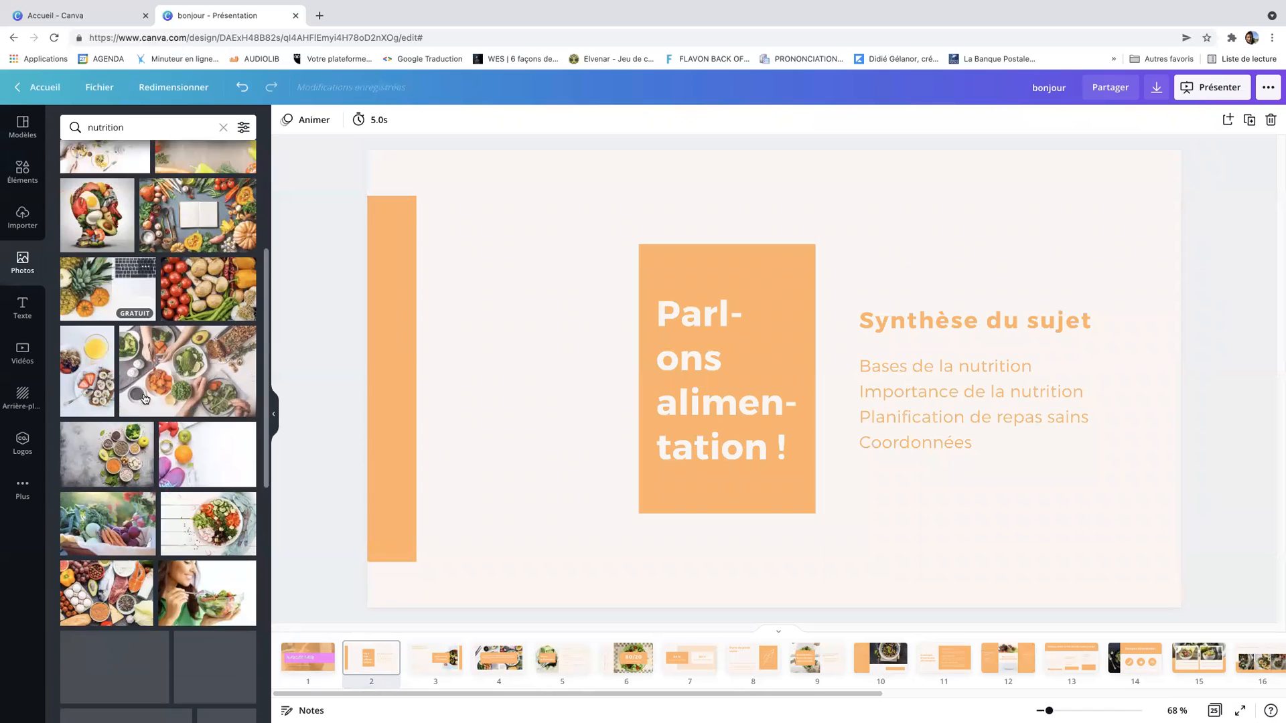
pyautogui.scroll(-1, 145, 399)
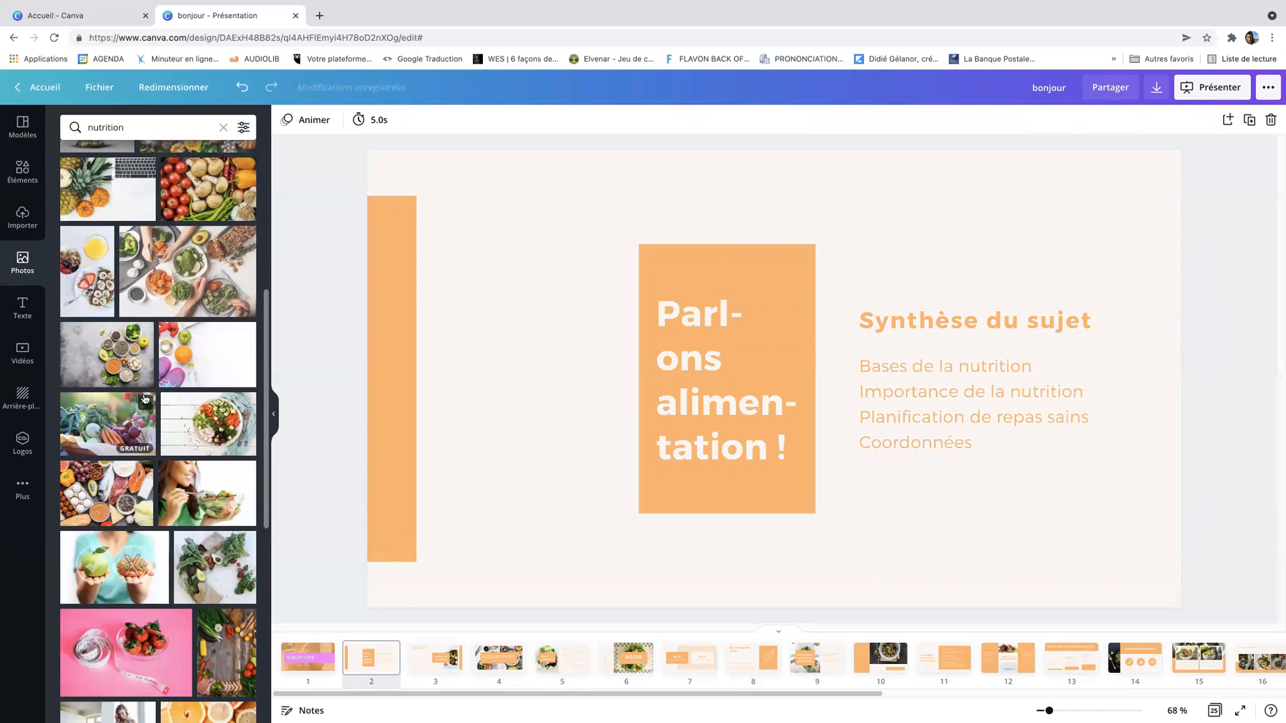
pyautogui.click(105, 434)
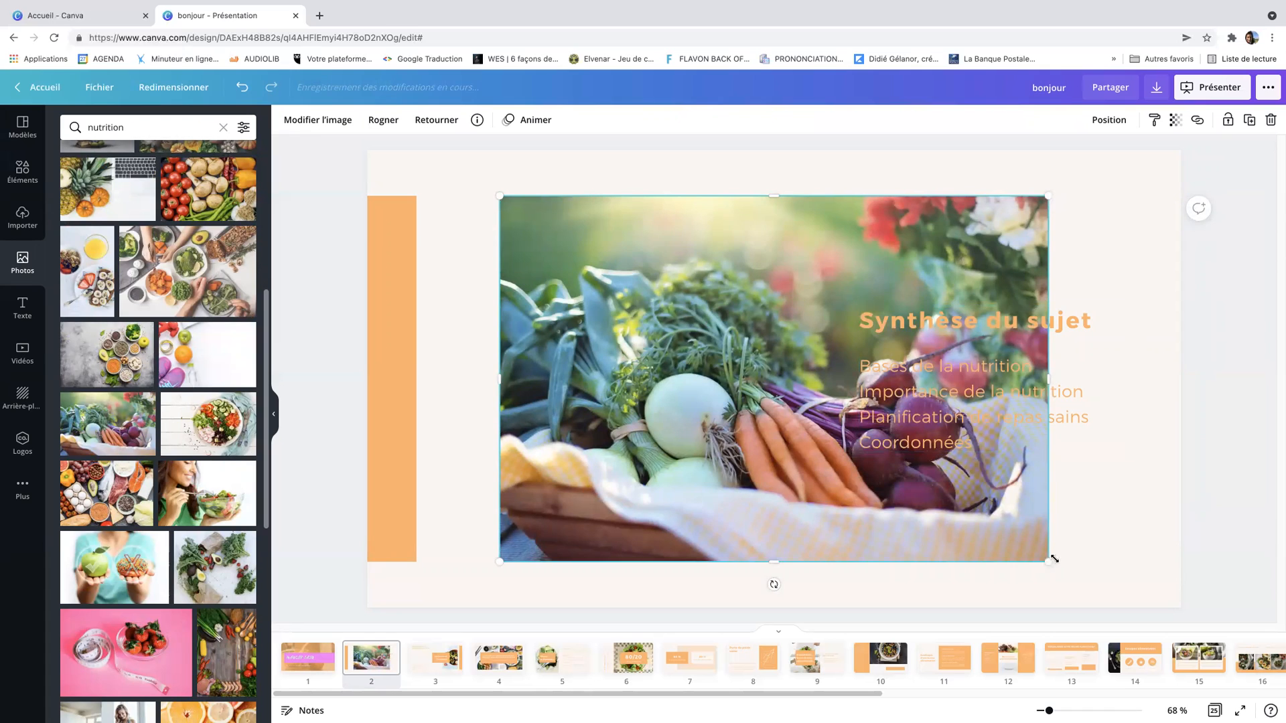
# Shrink the vegetable photo, place it left of the orange text box and send it behind the other elements
pyautogui.moveTo(1008, 547); pyautogui.dragTo(789, 402)
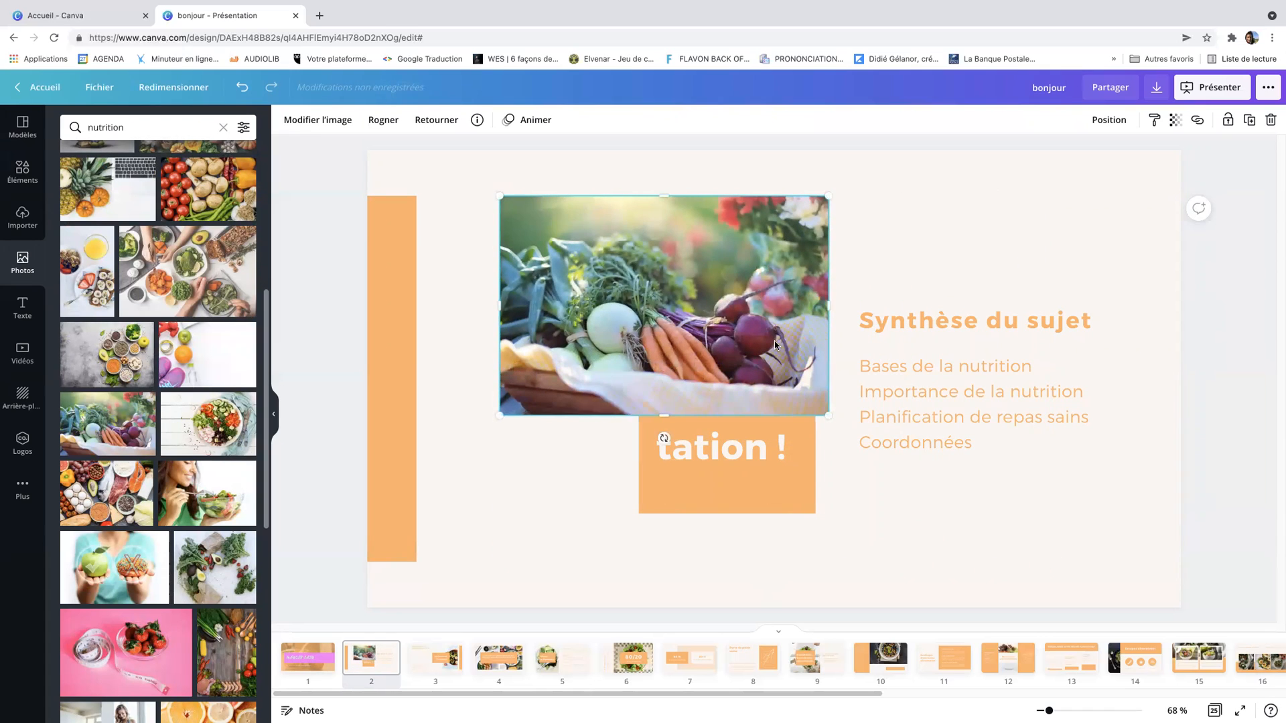
pyautogui.moveTo(732, 292); pyautogui.dragTo(619, 371)
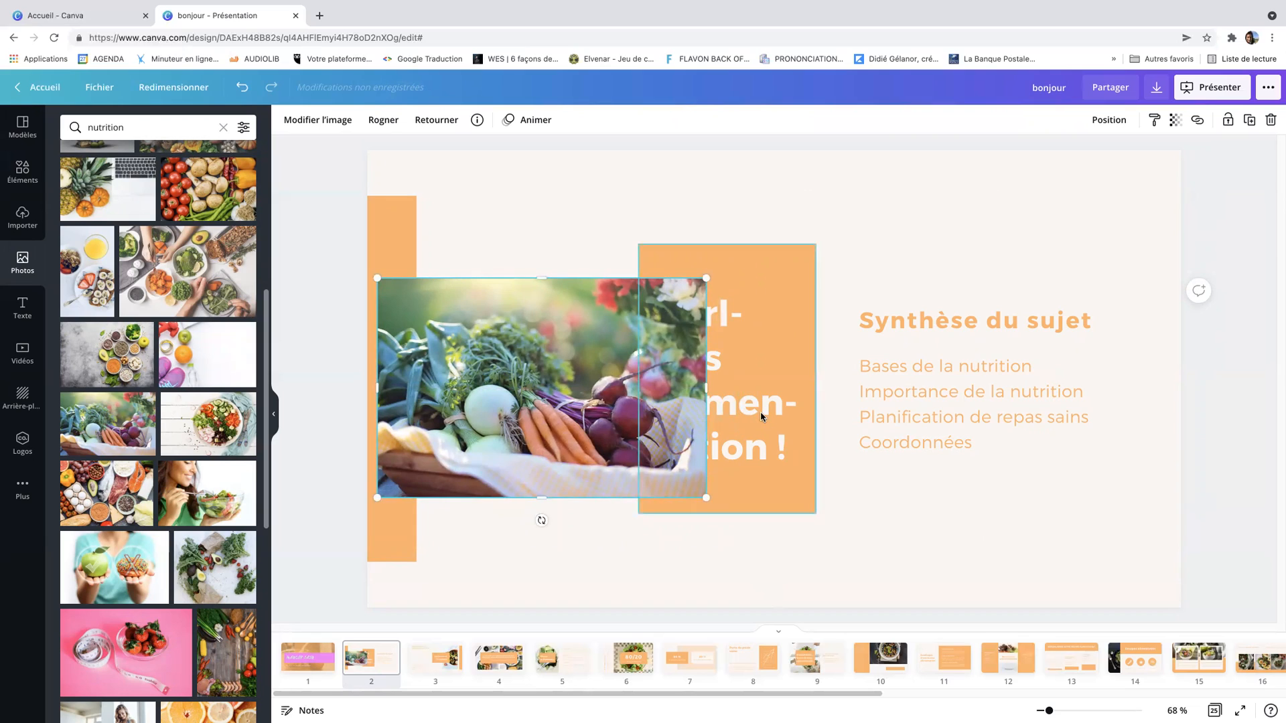
pyautogui.rightClick(556, 360)
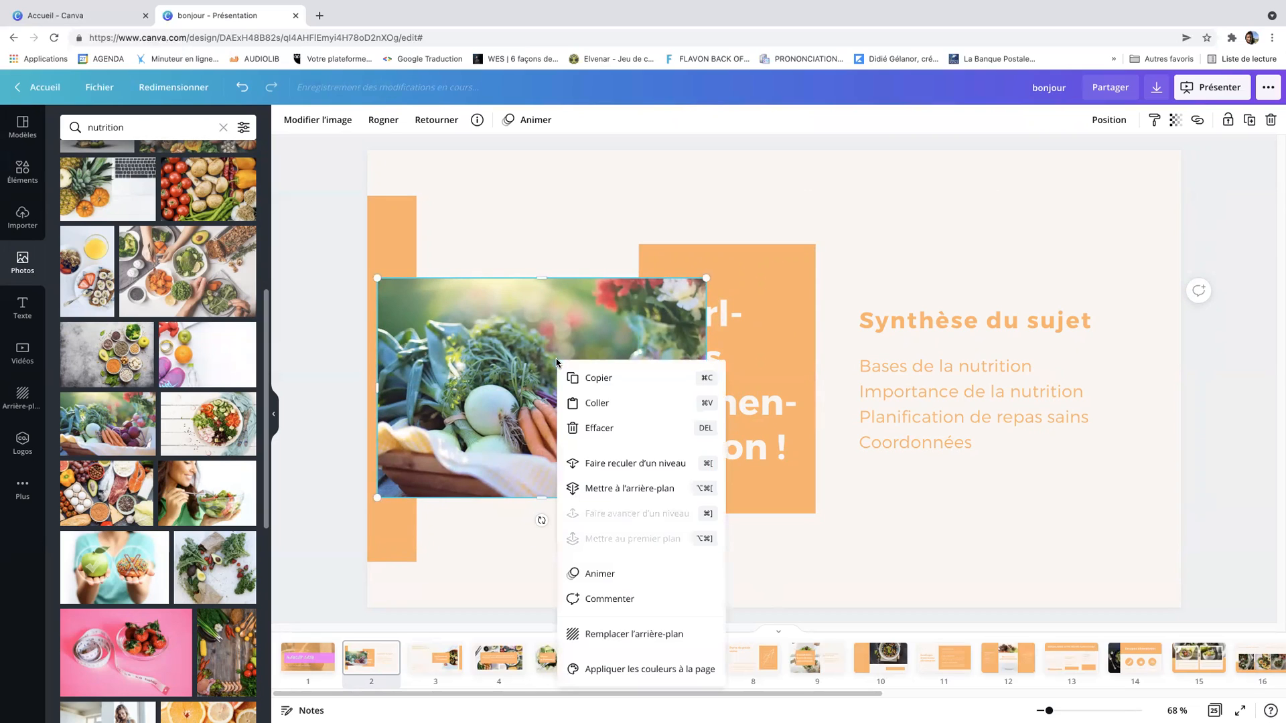
pyautogui.click(613, 488)
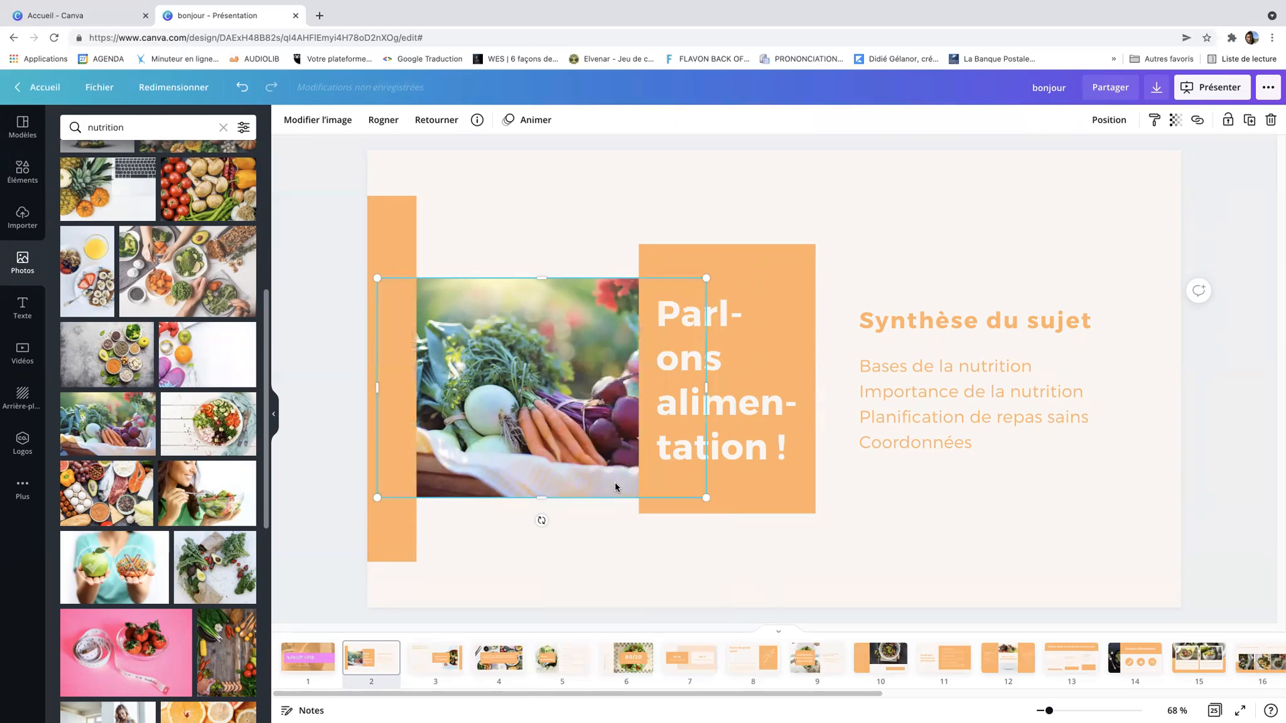
# Shift the orange text box slightly down and to the right
pyautogui.click(559, 231)
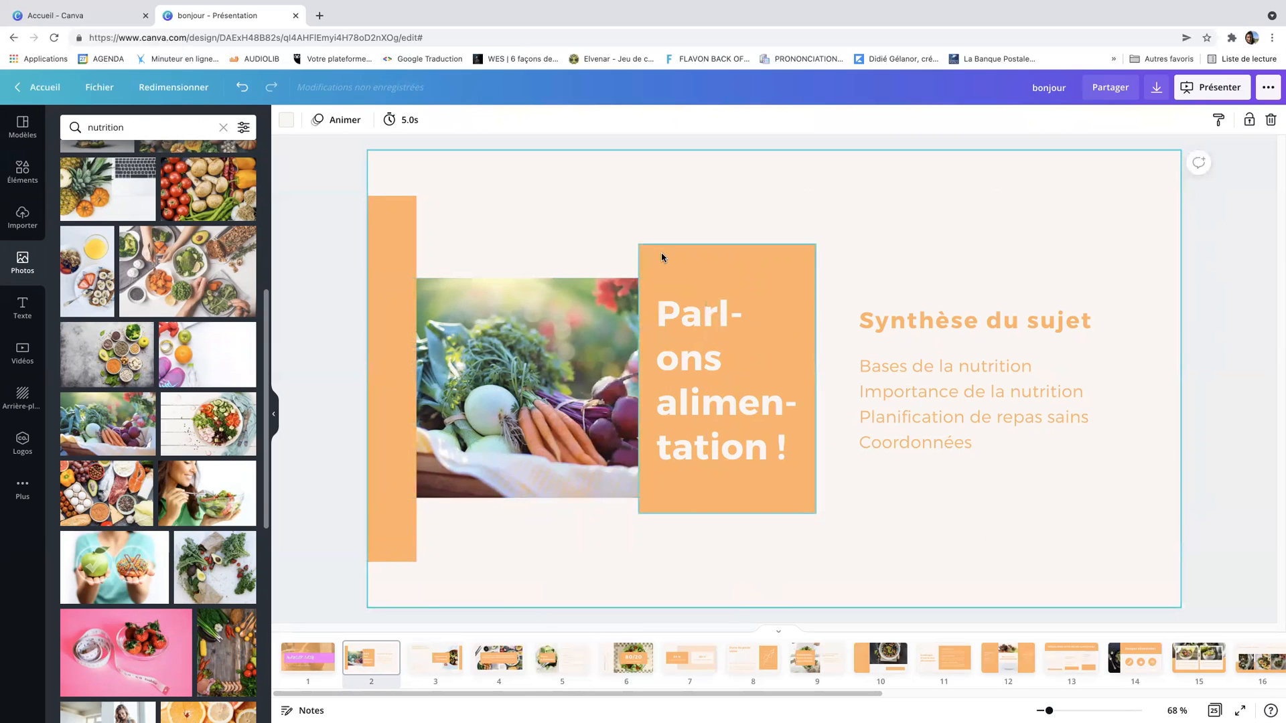
pyautogui.moveTo(705, 267); pyautogui.dragTo(739, 284)
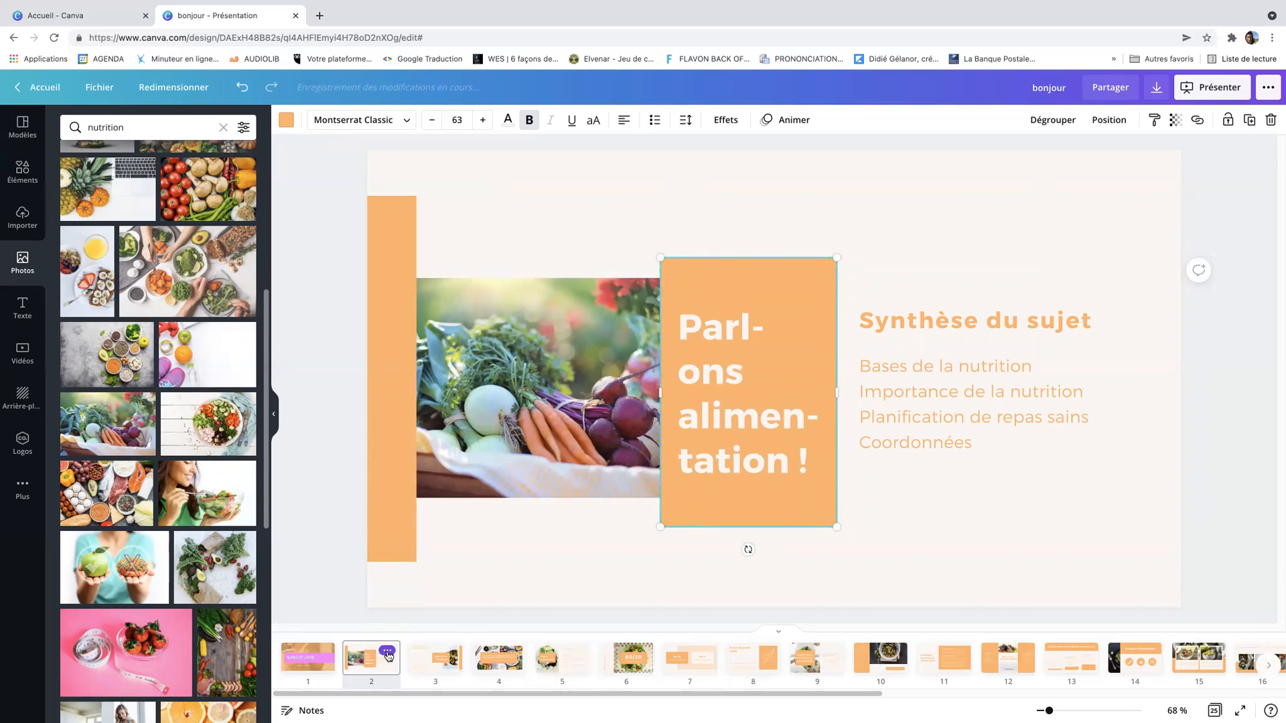
# Delete slide 2 from the presentation
pyautogui.click(387, 652)
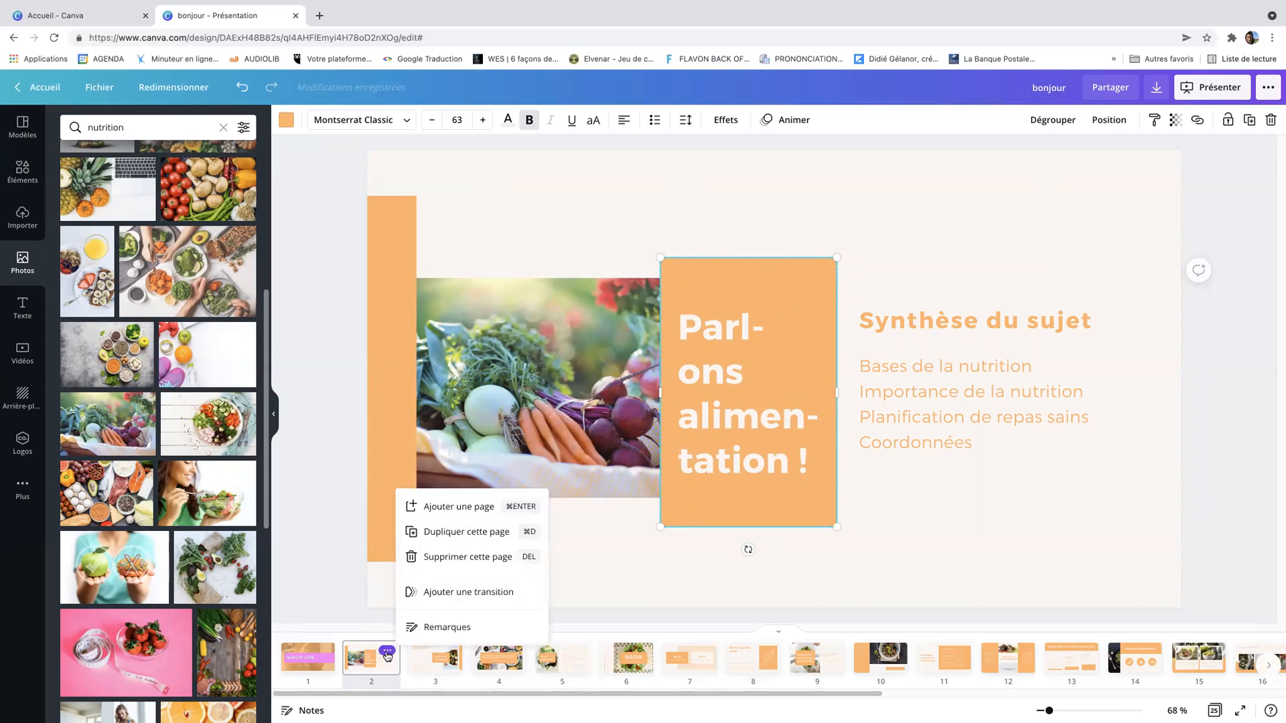
pyautogui.click(421, 558)
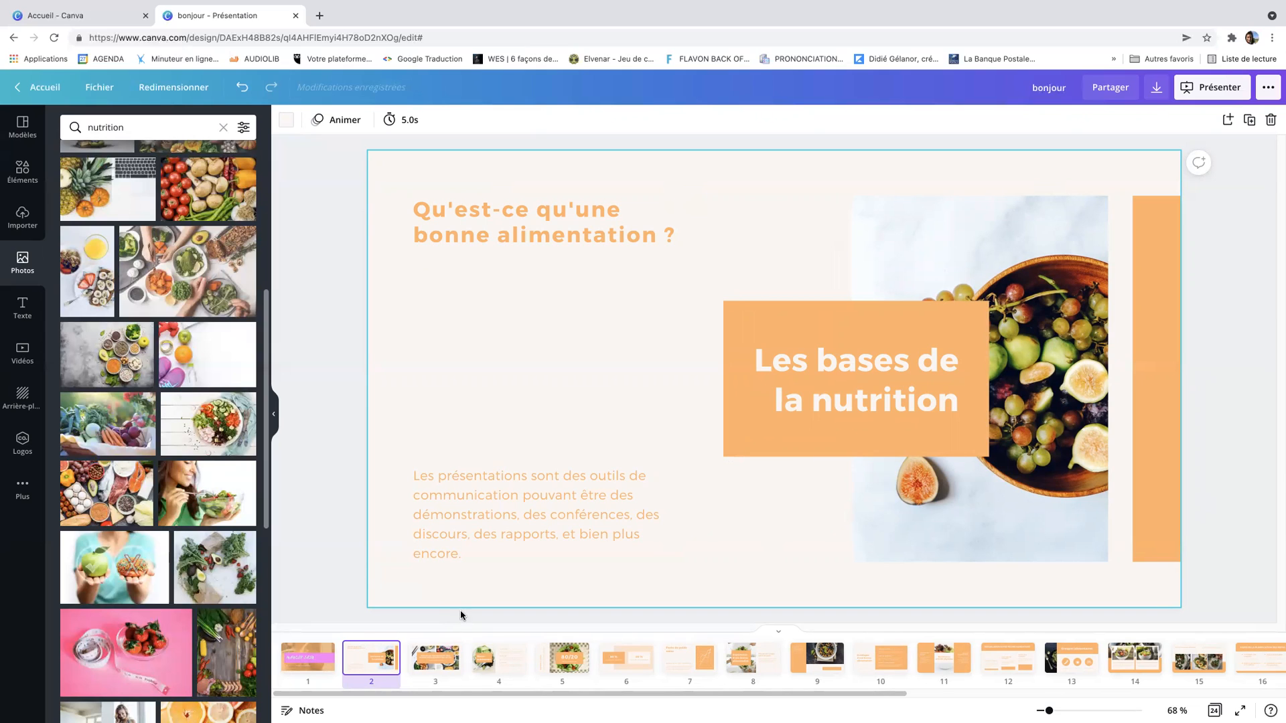
# Clear the photo search field
pyautogui.click(224, 128)
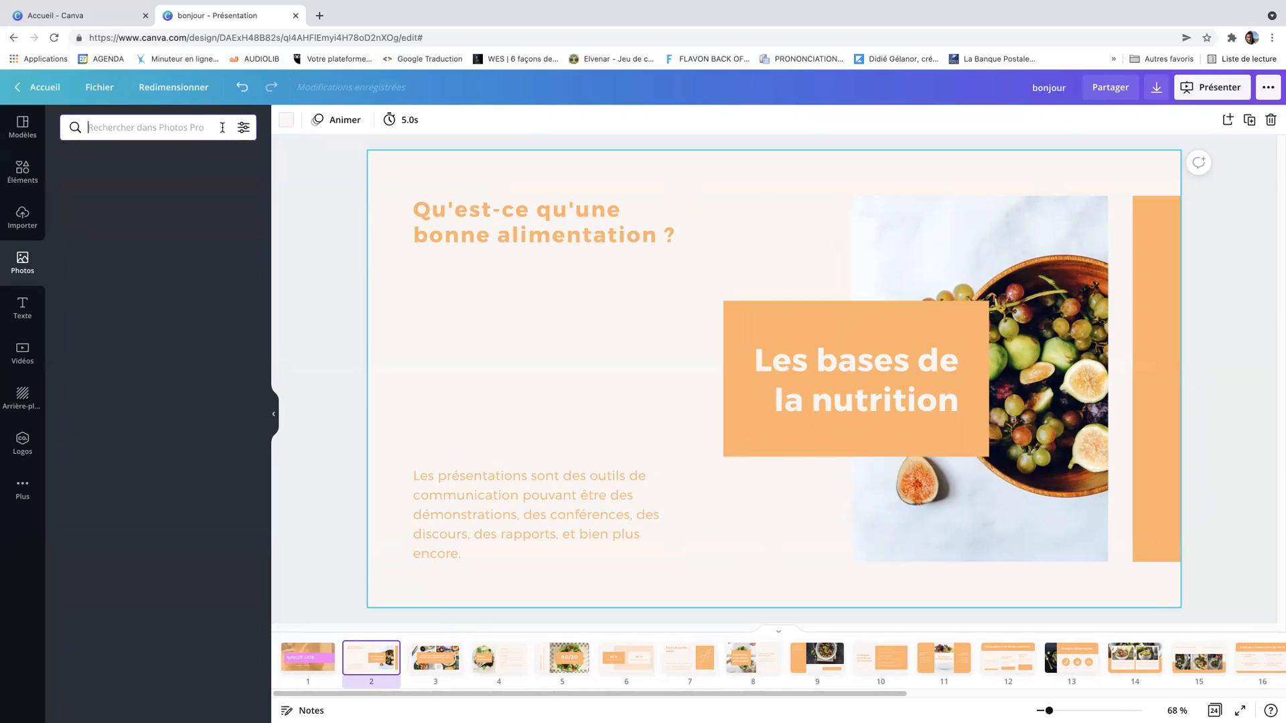
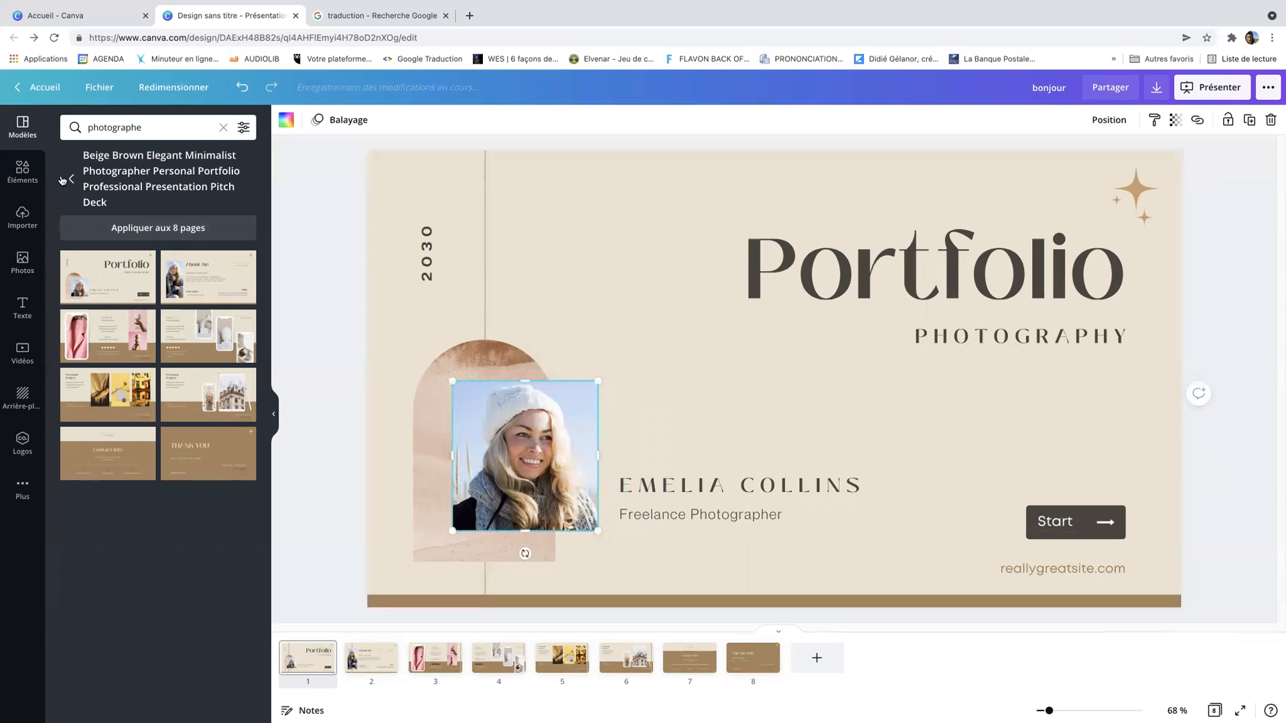
# Replace the portrait in the arch frame with the uploaded selfie photo
pyautogui.click(22, 215)
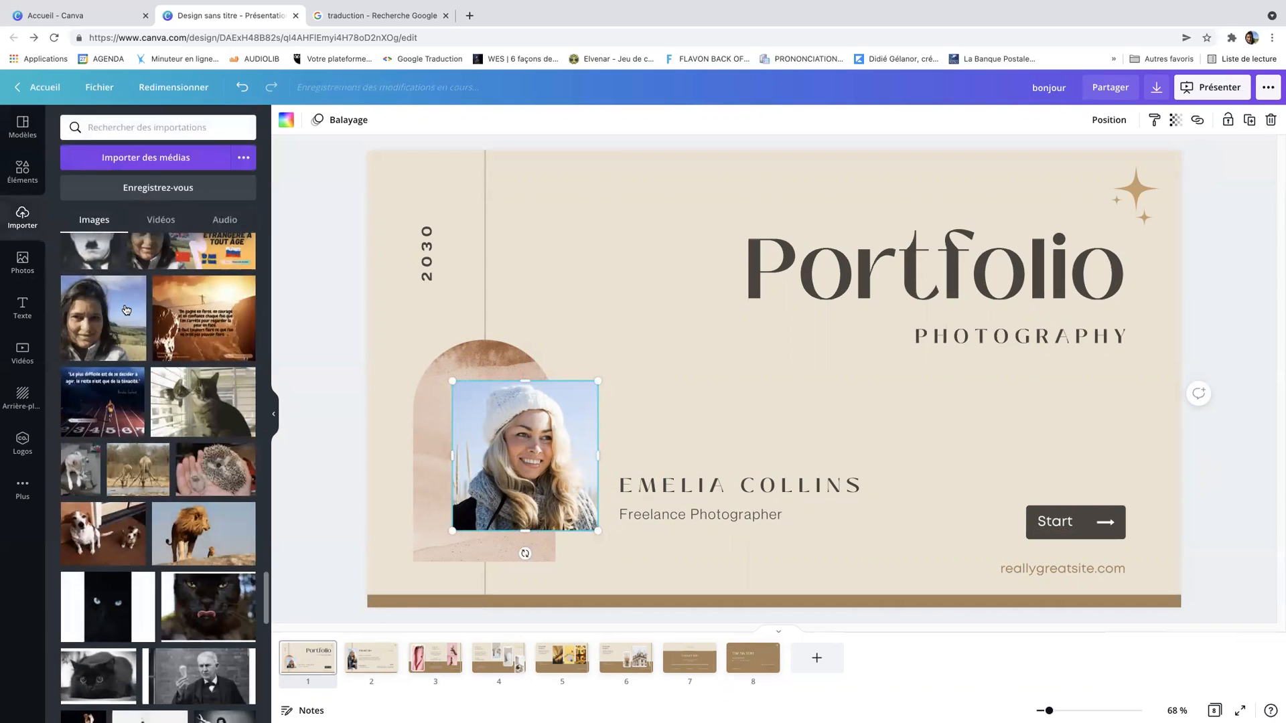
pyautogui.click(101, 316)
pyautogui.moveTo(669, 391); pyautogui.dragTo(660, 429)
pyautogui.click(660, 429)
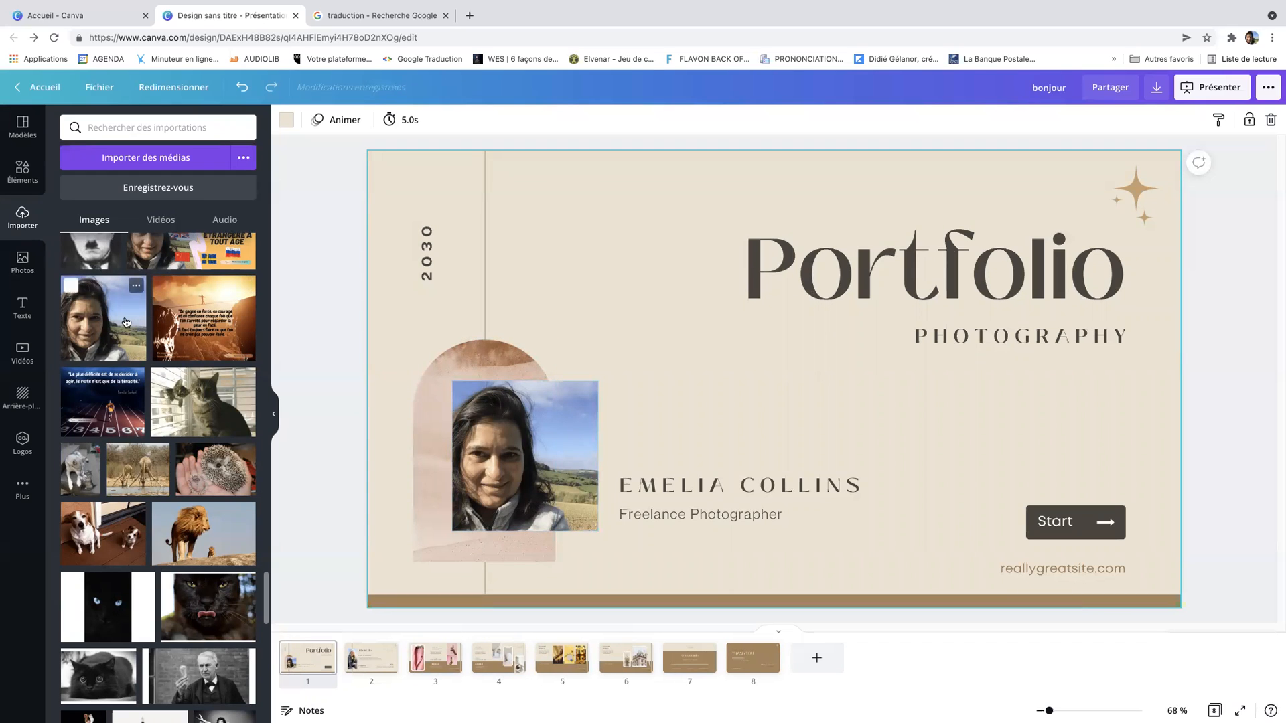
# Add the same selfie again, shrink it and place it near the slide's upper-left area
pyautogui.click(103, 318)
pyautogui.moveTo(689, 336); pyautogui.dragTo(497, 323)
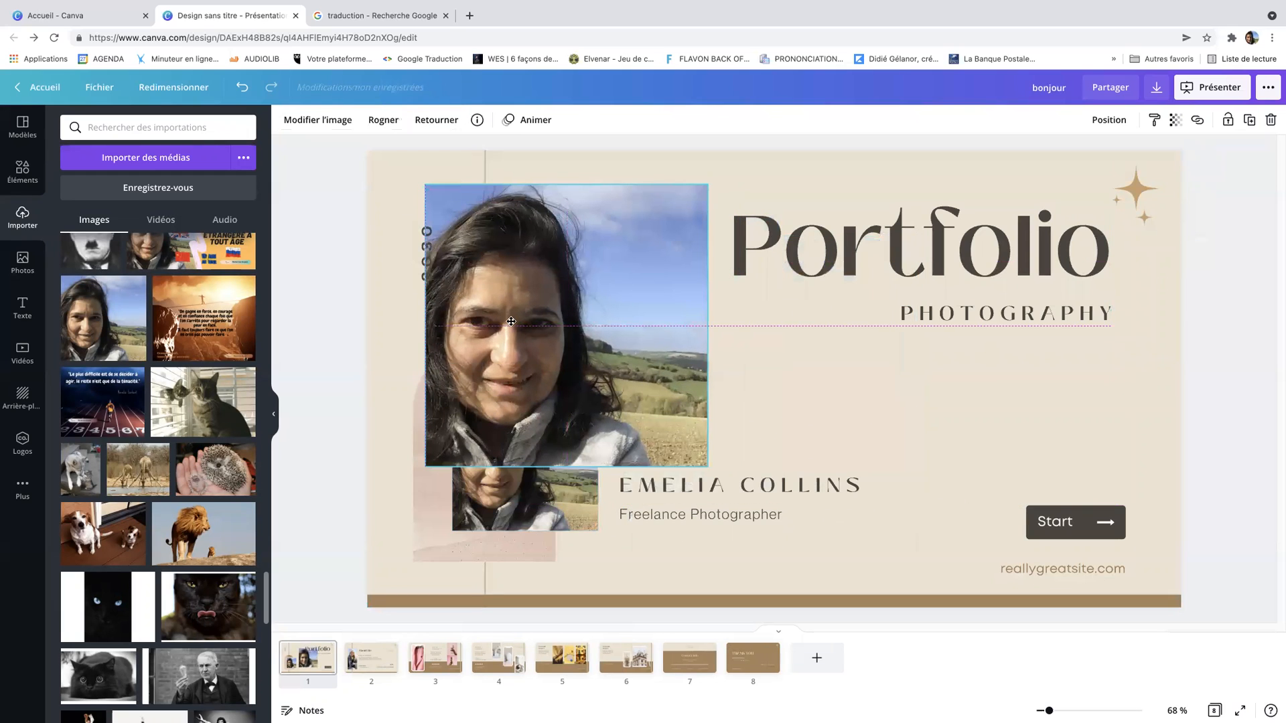
pyautogui.moveTo(677, 447); pyautogui.dragTo(569, 355)
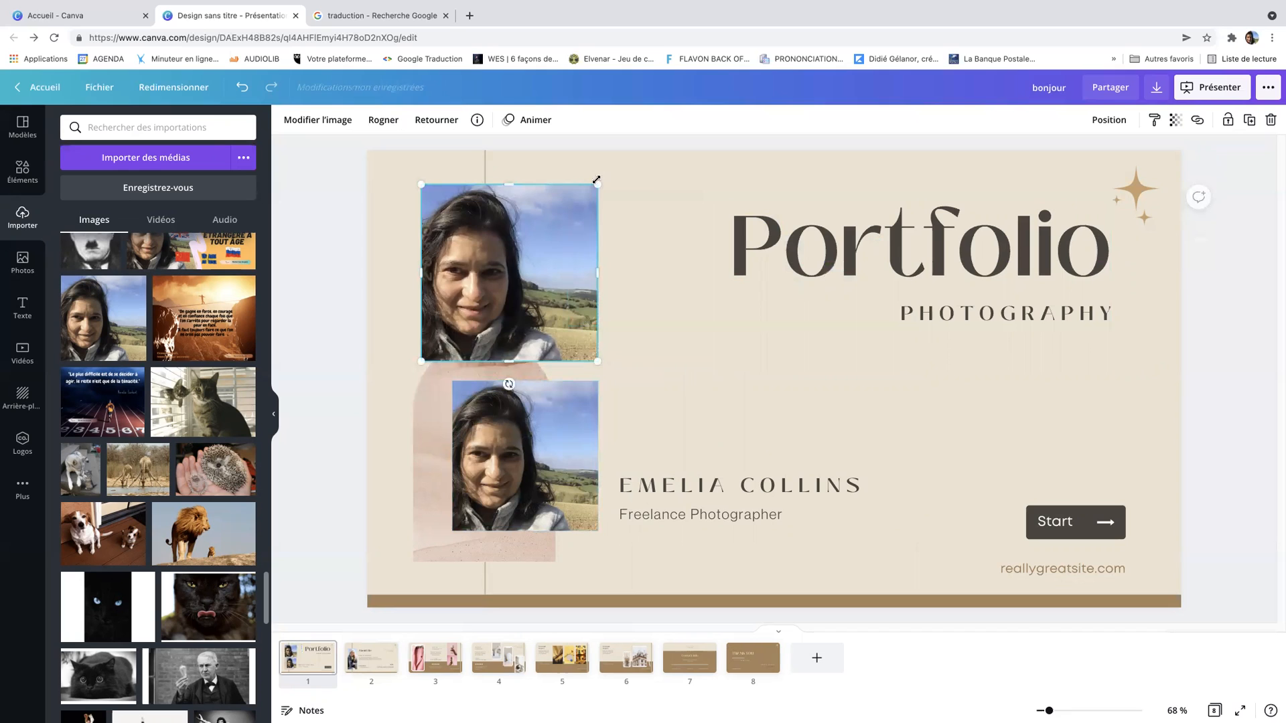
pyautogui.moveTo(580, 191); pyautogui.dragTo(596, 281)
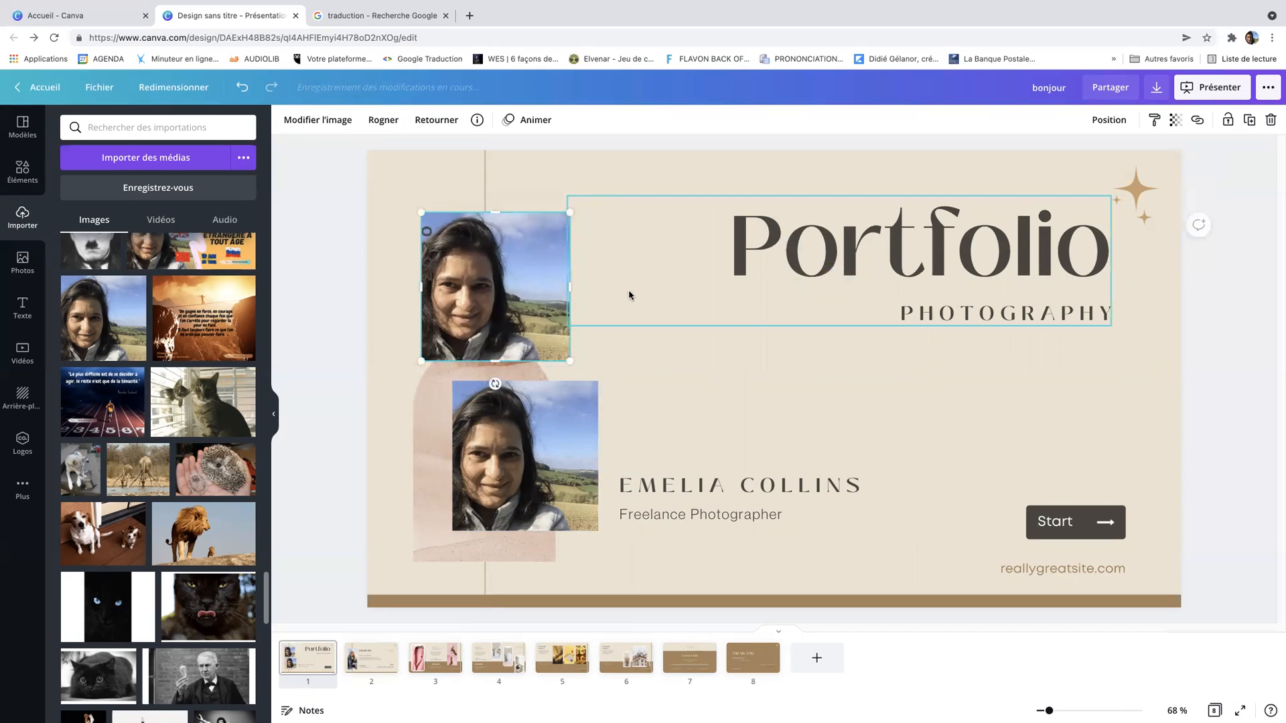
pyautogui.click(678, 414)
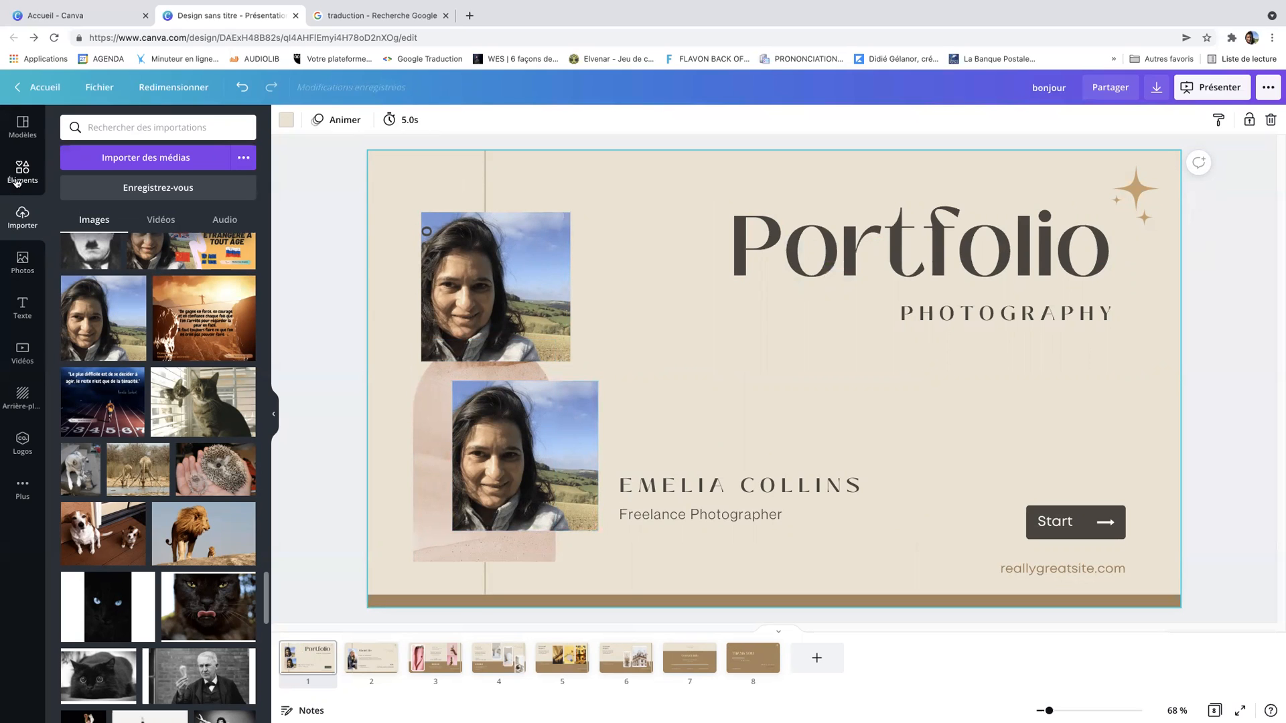
# Search the elements library for carrés and browse the results
pyautogui.click(17, 181)
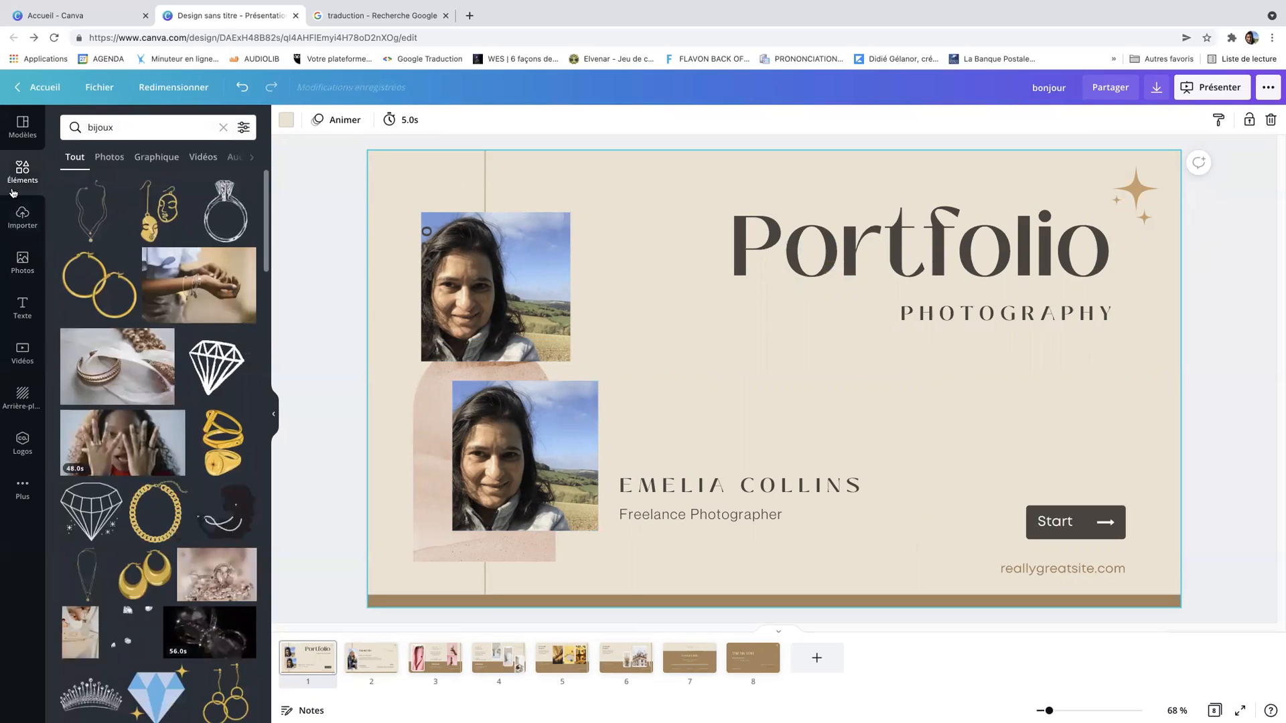
pyautogui.click(136, 128)
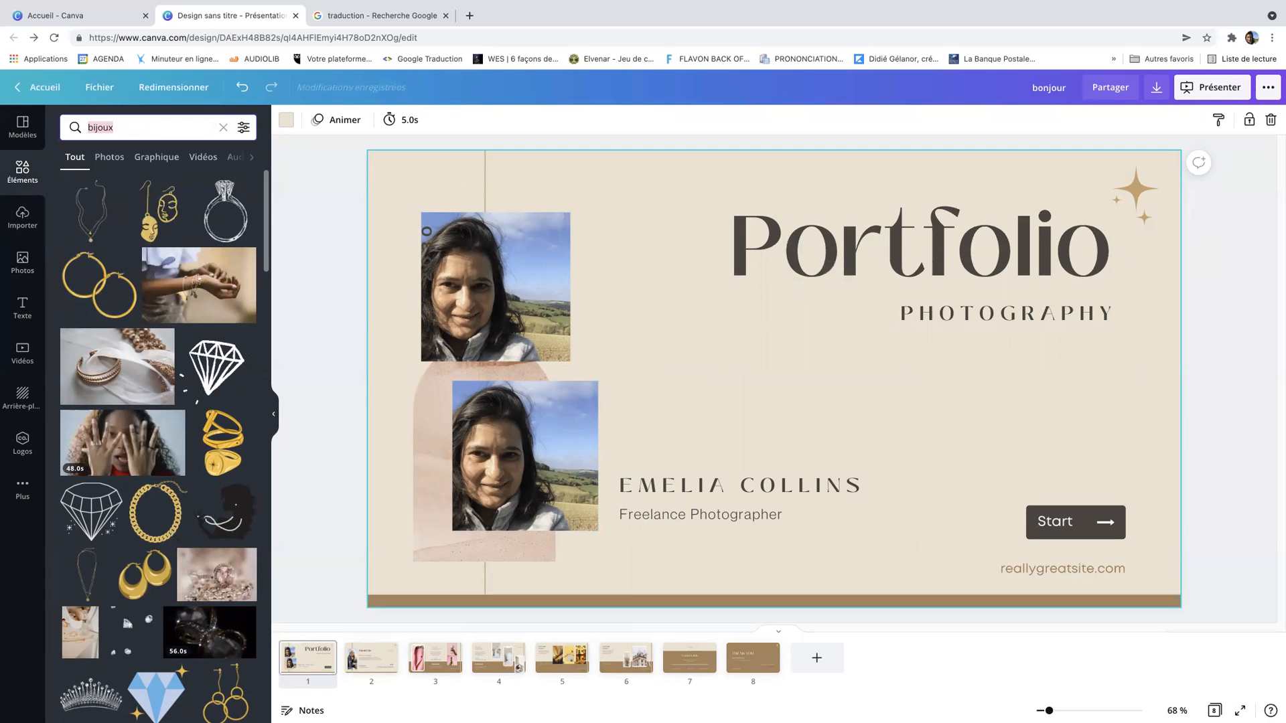
pyautogui.write('carrés')
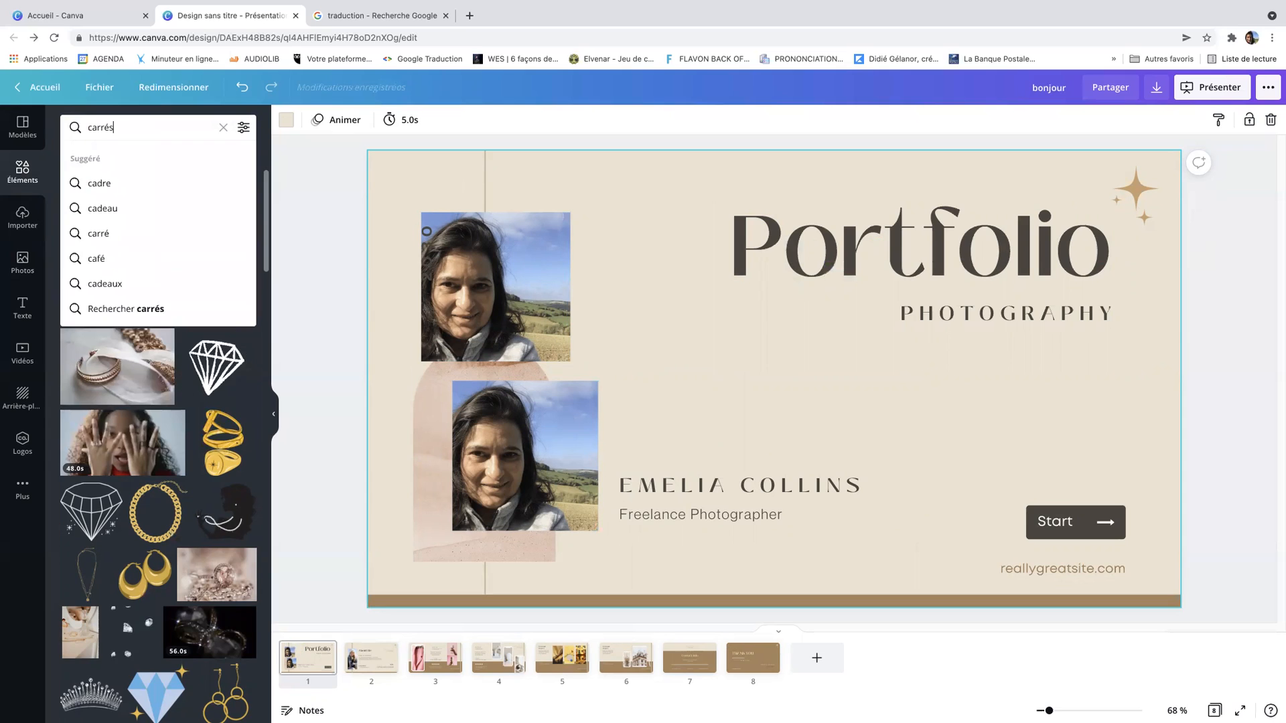
pyautogui.press('Return')
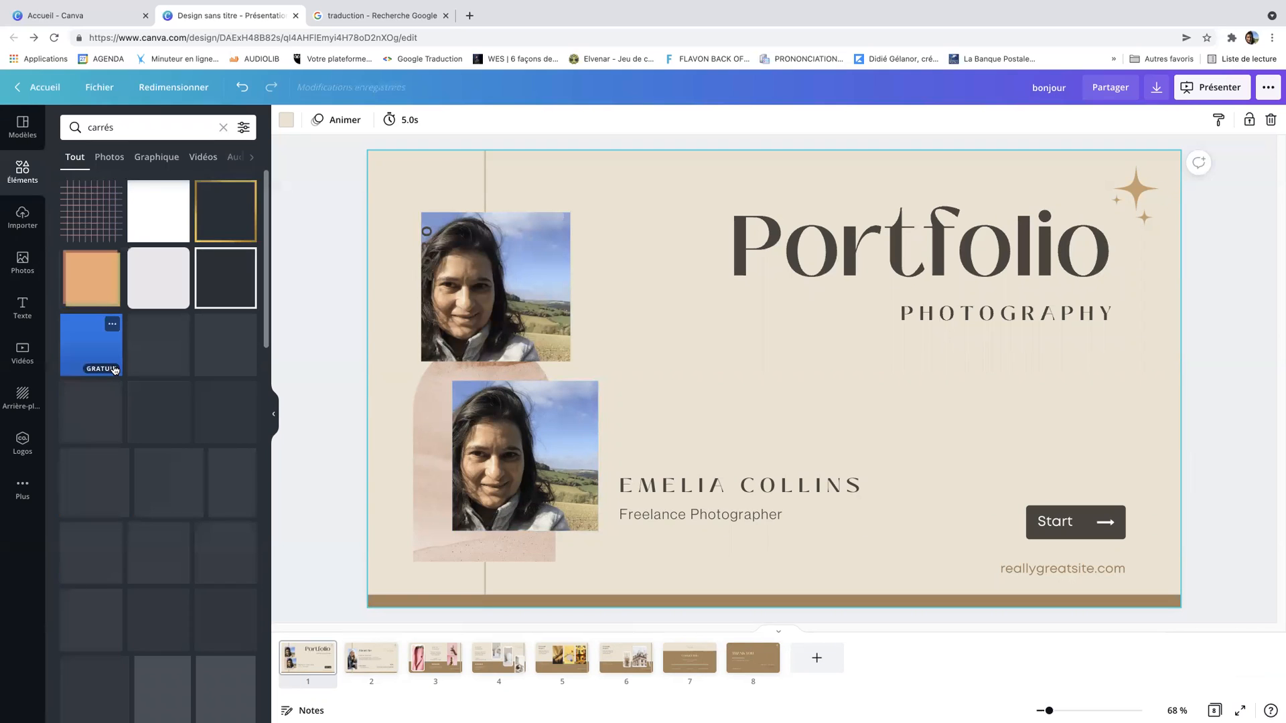
pyautogui.click(125, 127)
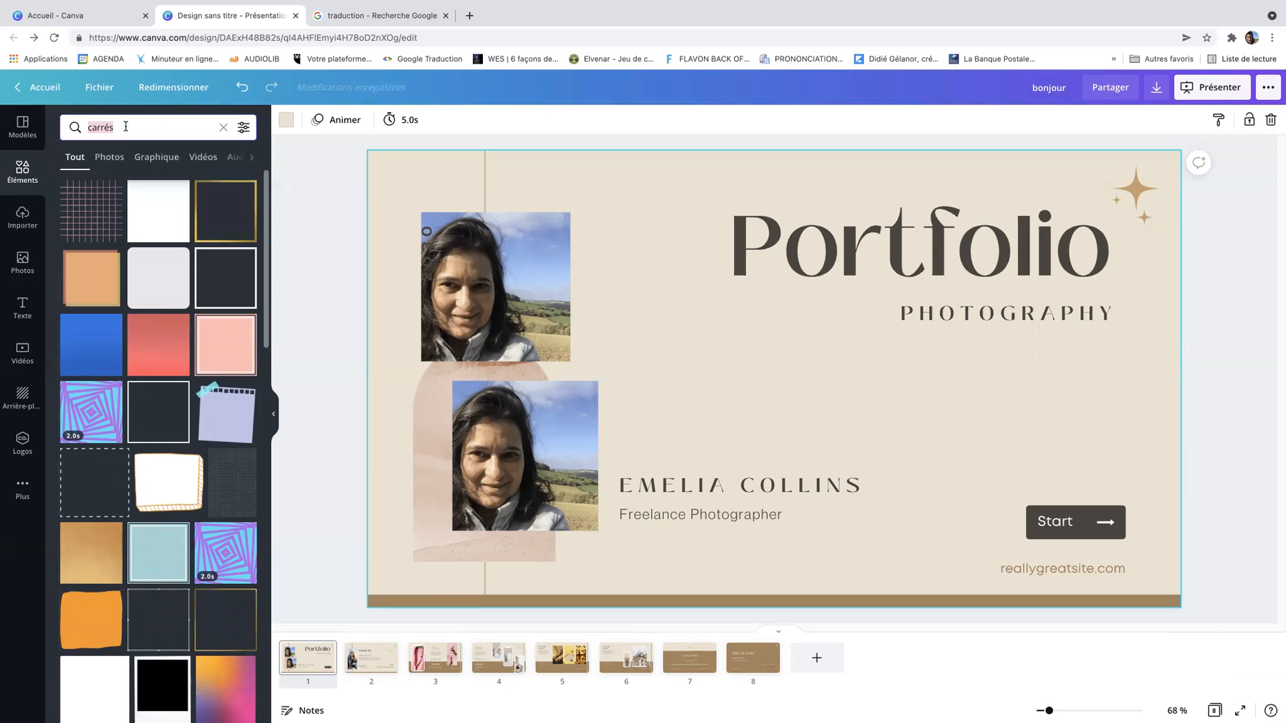
pyautogui.press('BackSpace')
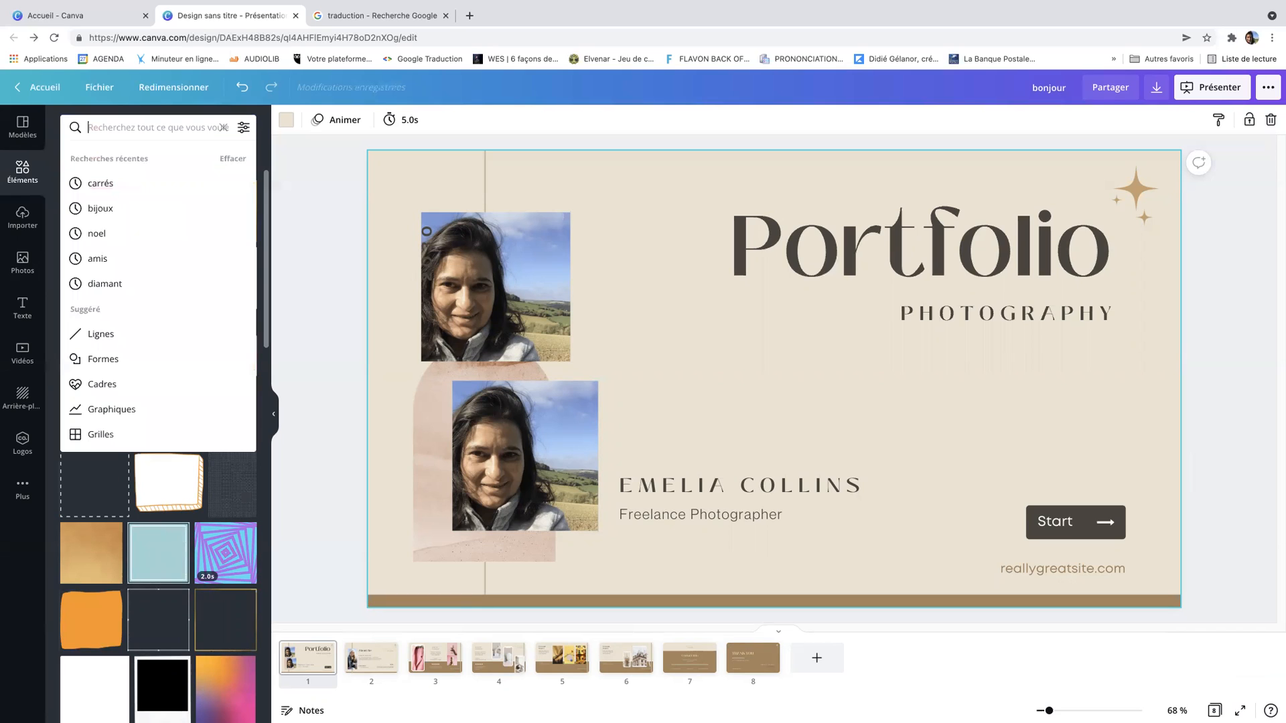
pyautogui.click(263, 159)
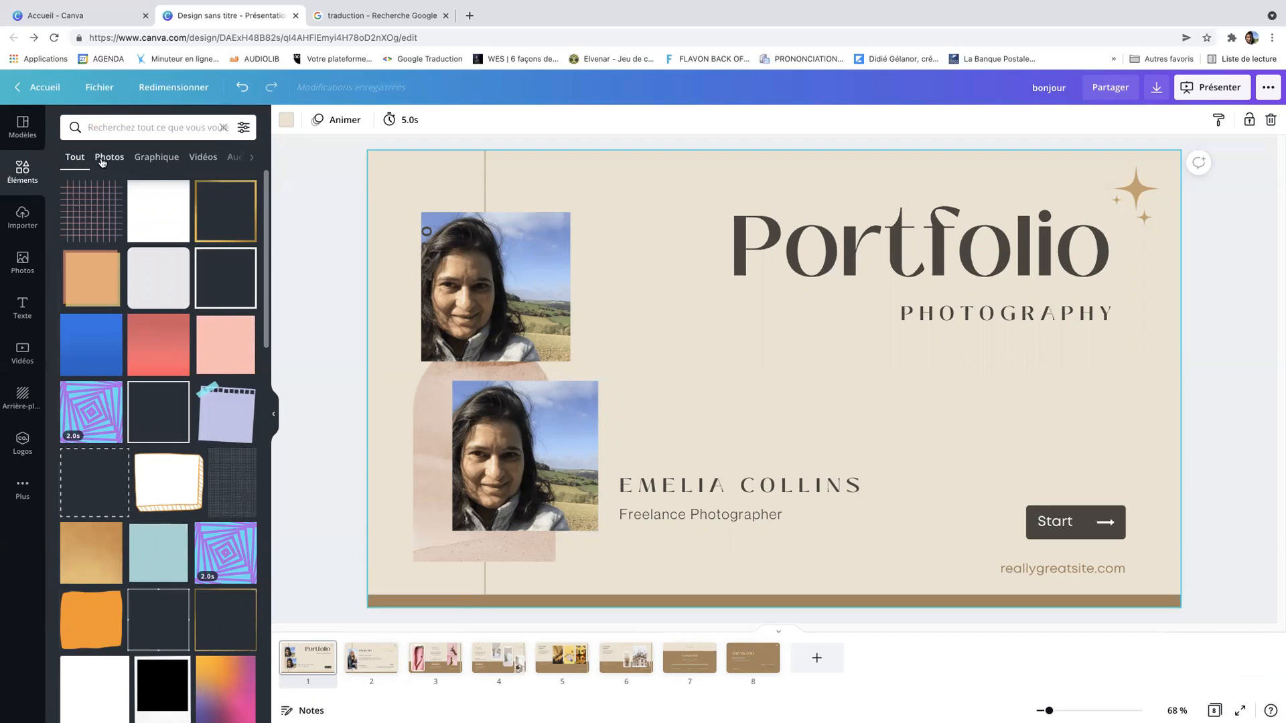
pyautogui.scroll(-5, 131, 298)
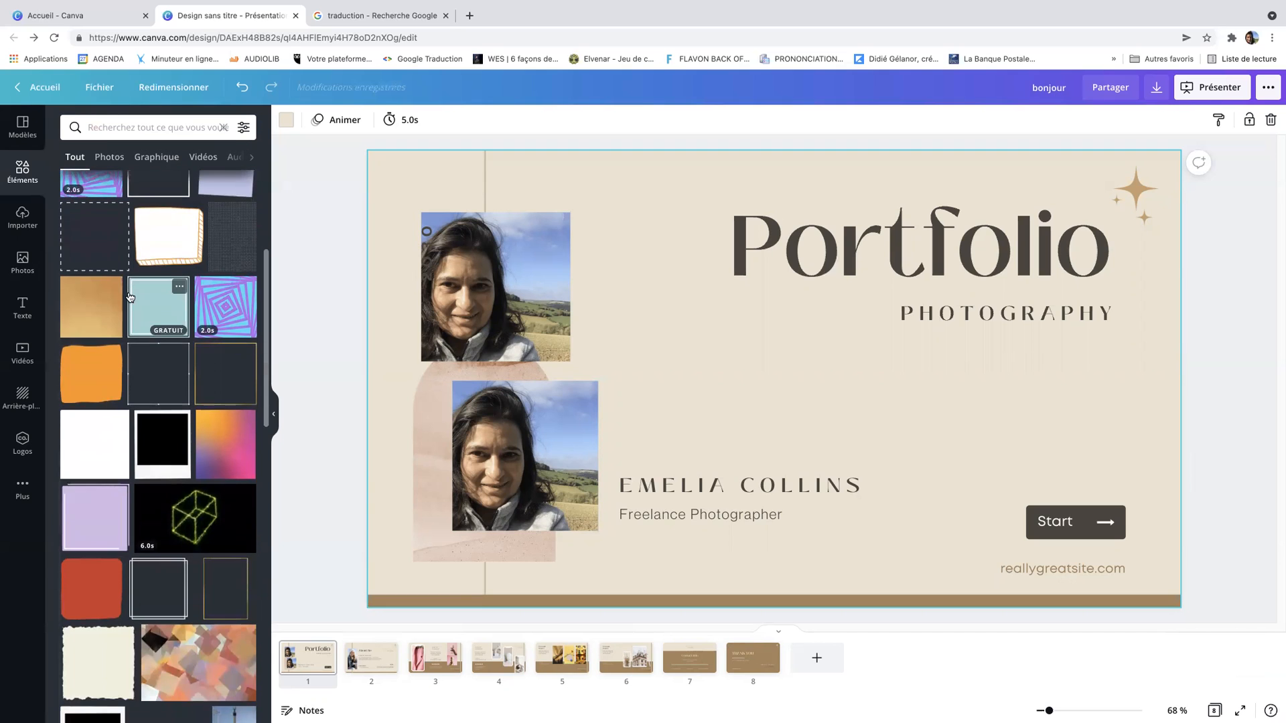
pyautogui.scroll(-6, 131, 298)
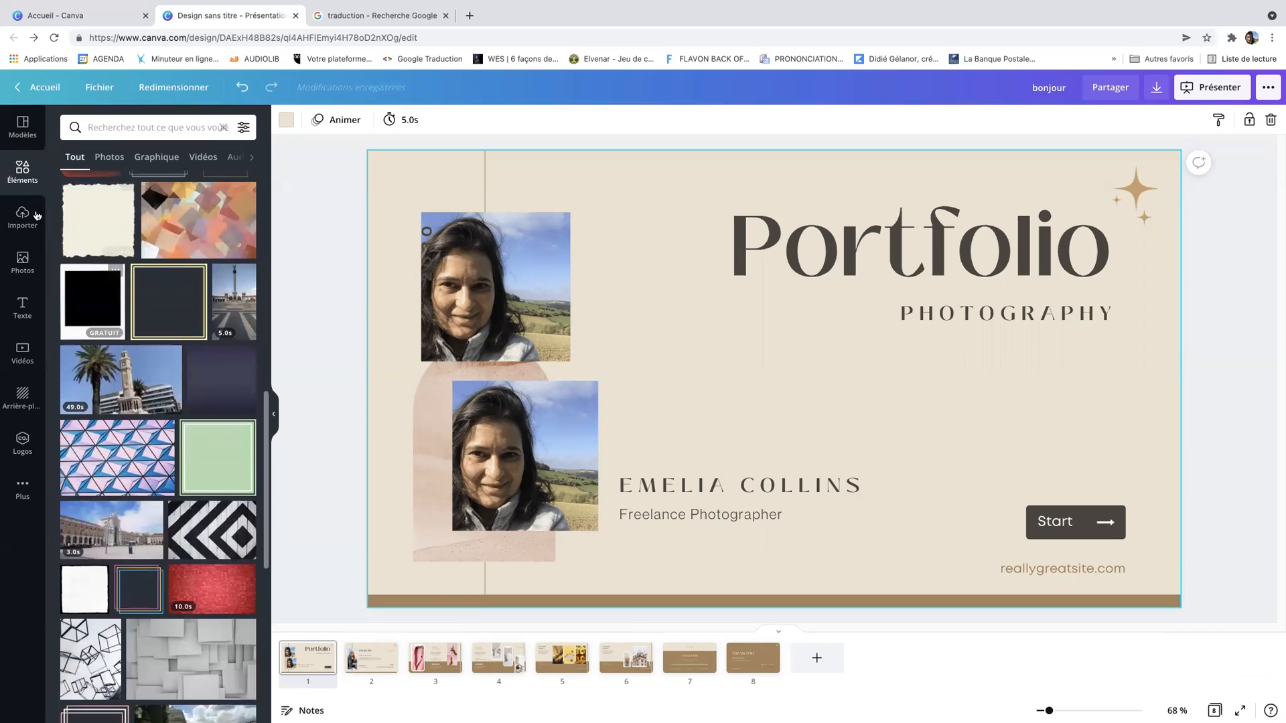
pyautogui.click(24, 131)
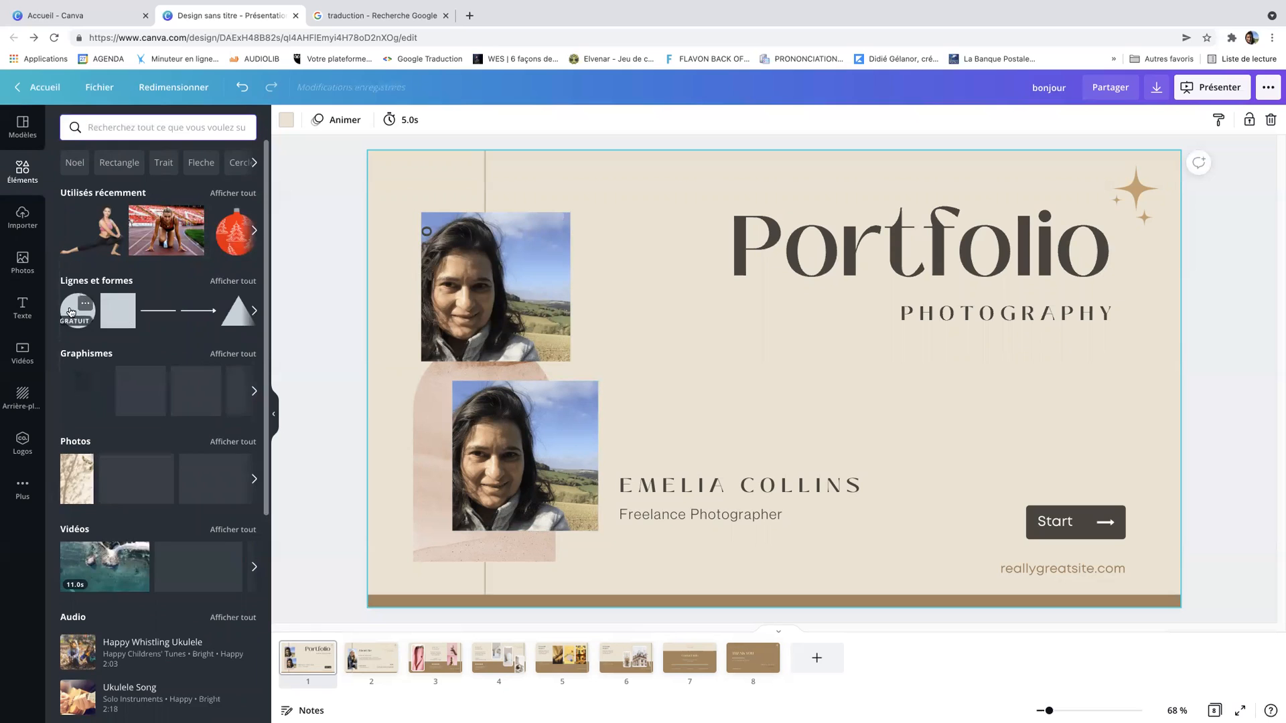
# Open the full lines and shapes collection and add a heart shape to the slide
pyautogui.click(232, 281)
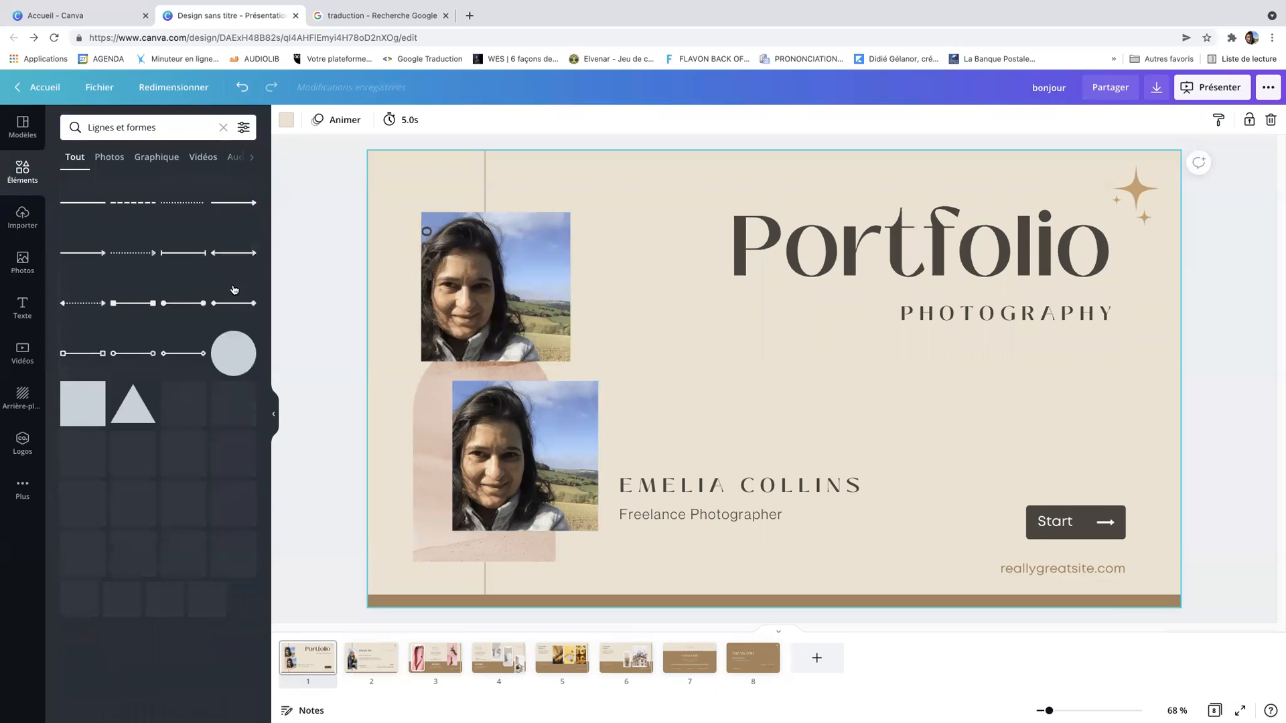
pyautogui.scroll(-2, 190, 305)
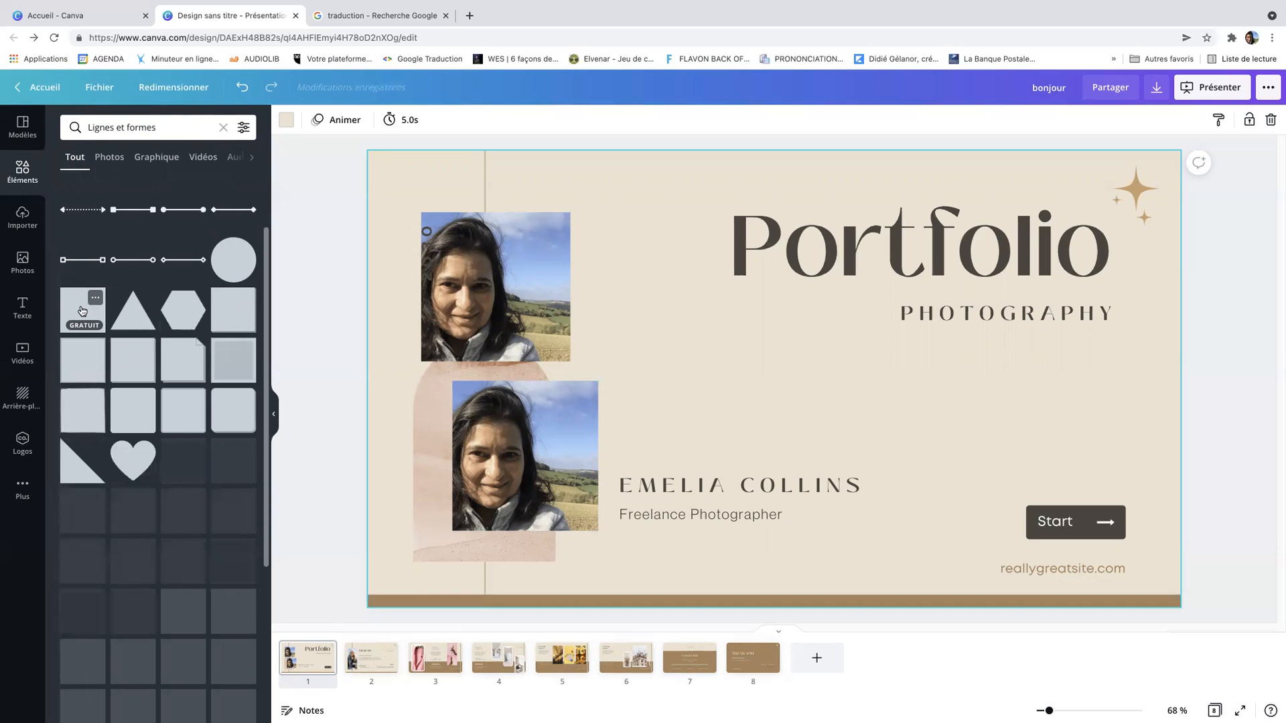
pyautogui.scroll(-2, 120, 310)
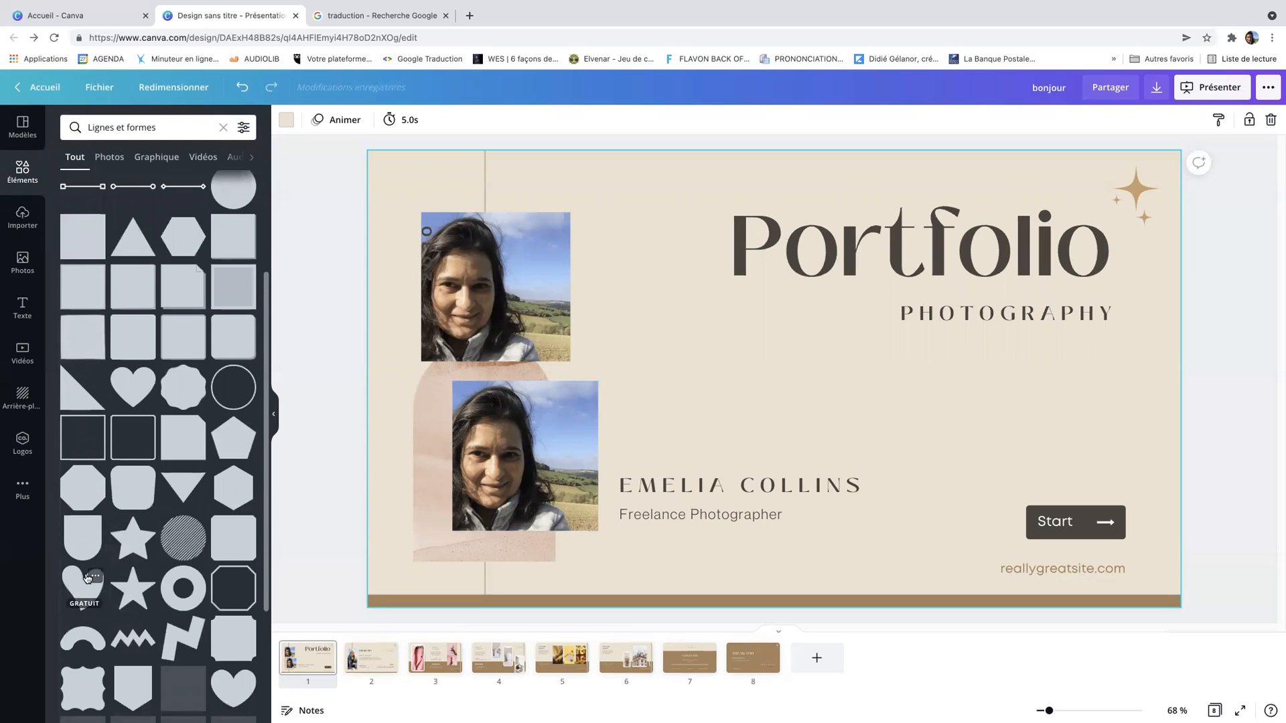
pyautogui.click(86, 576)
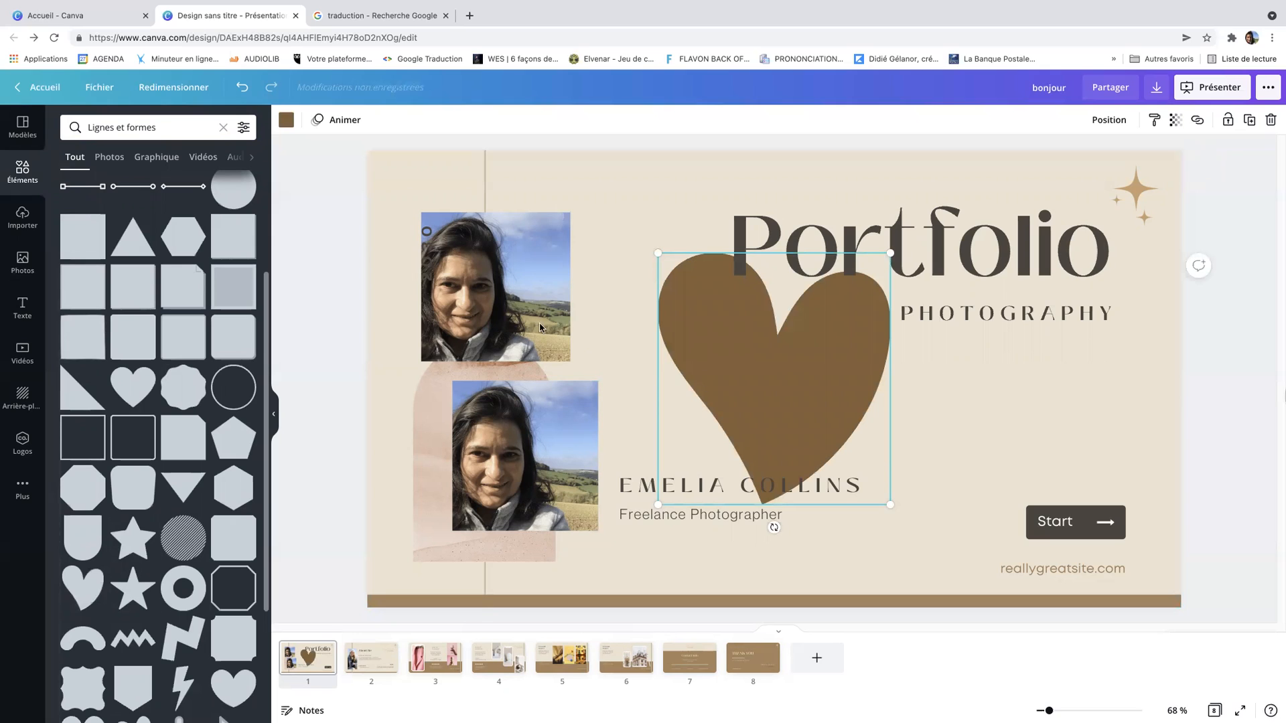
# Move the second selfie beside the heart, adjust the heart's layering, and shift the heart left
pyautogui.moveTo(539, 327); pyautogui.dragTo(826, 394)
pyautogui.rightClick(826, 393)
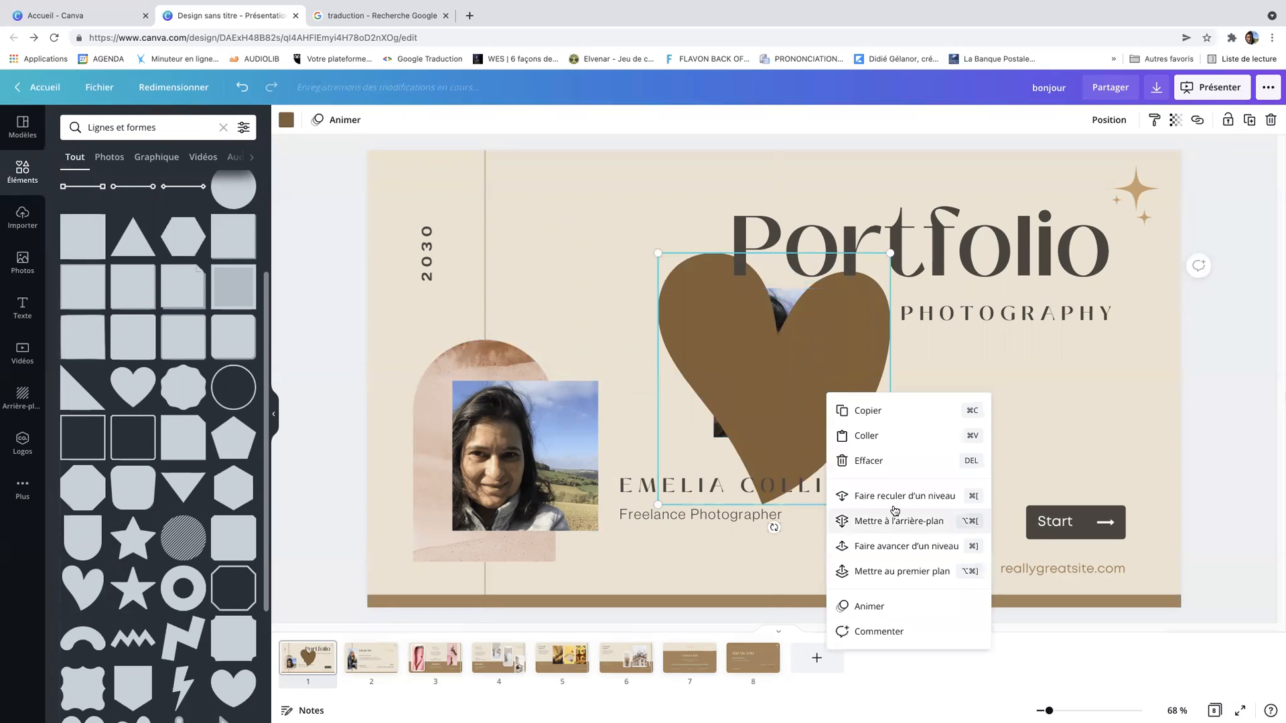
pyautogui.click(898, 547)
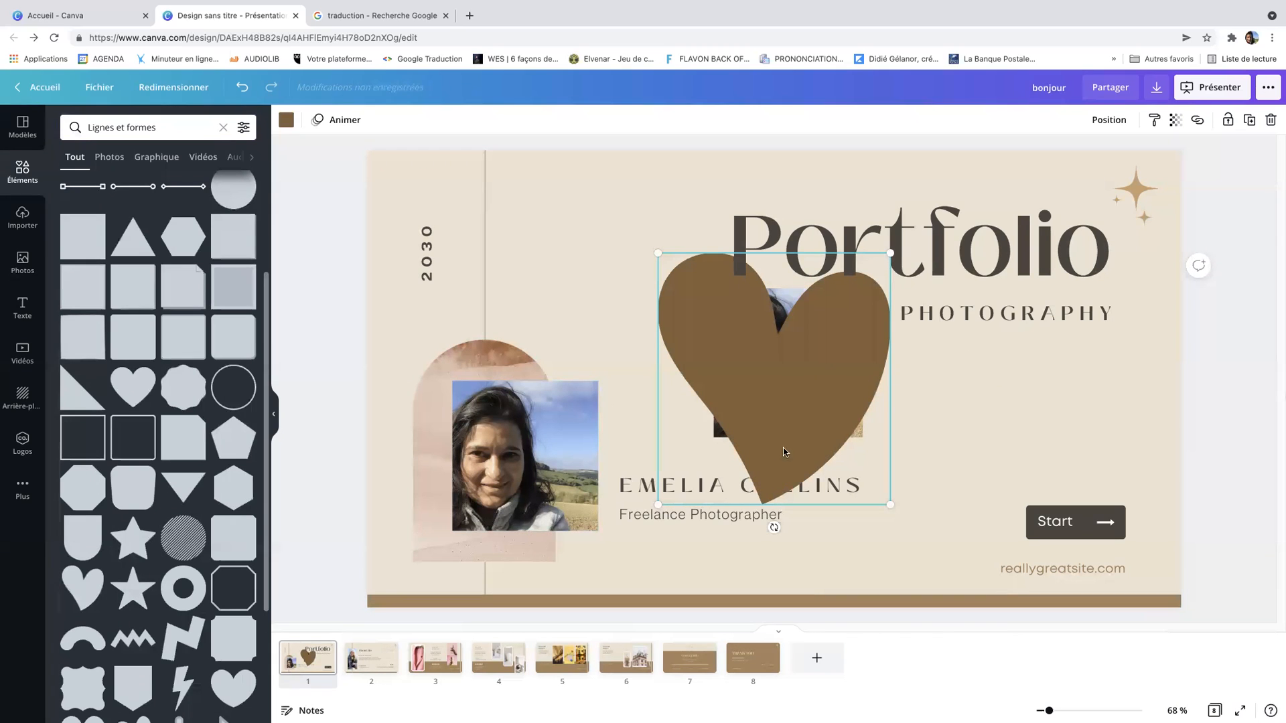
pyautogui.rightClick(866, 461)
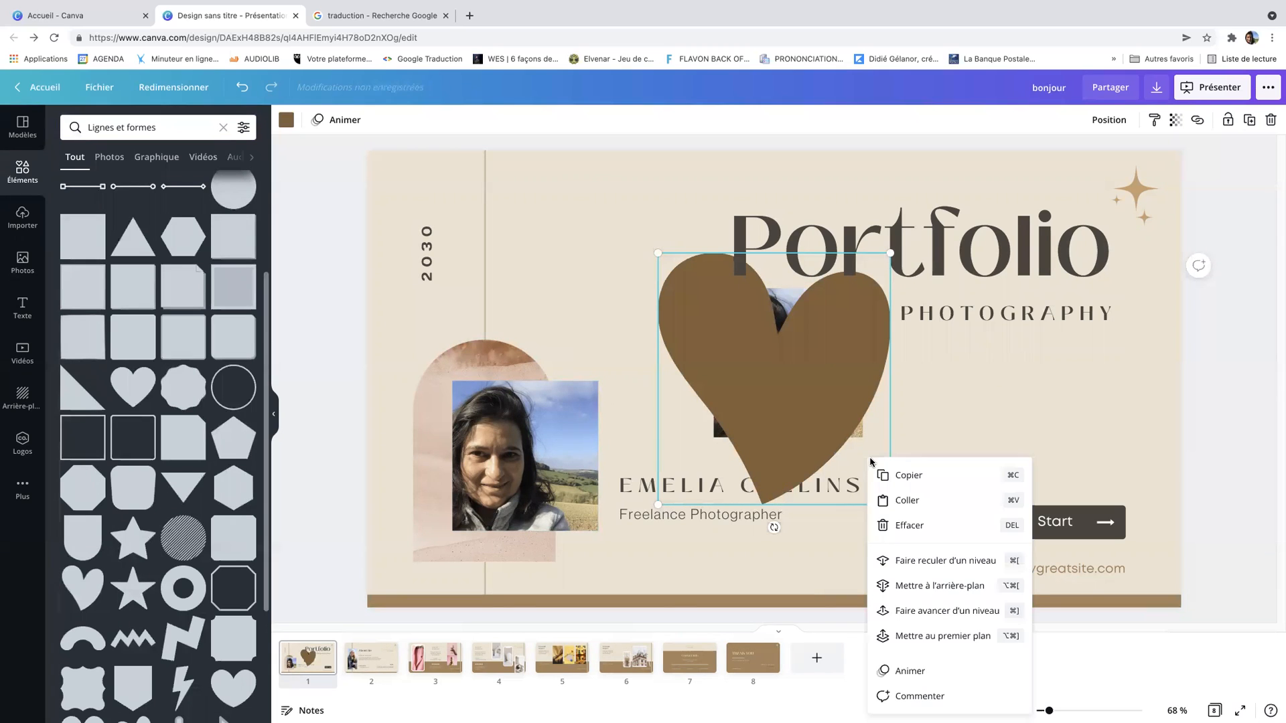
pyautogui.click(921, 629)
pyautogui.moveTo(804, 382); pyautogui.dragTo(721, 417)
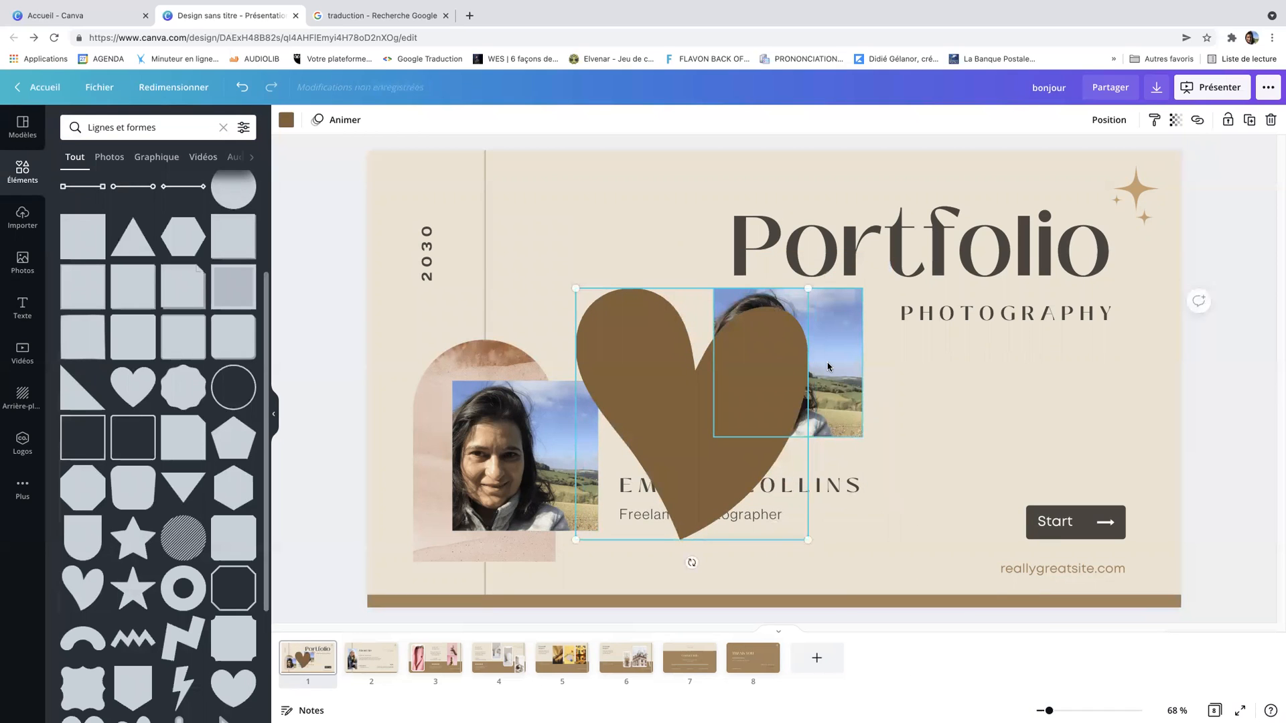
# Try bringing the second selfie to the front and nudge it right
pyautogui.click(828, 367)
pyautogui.rightClick(827, 367)
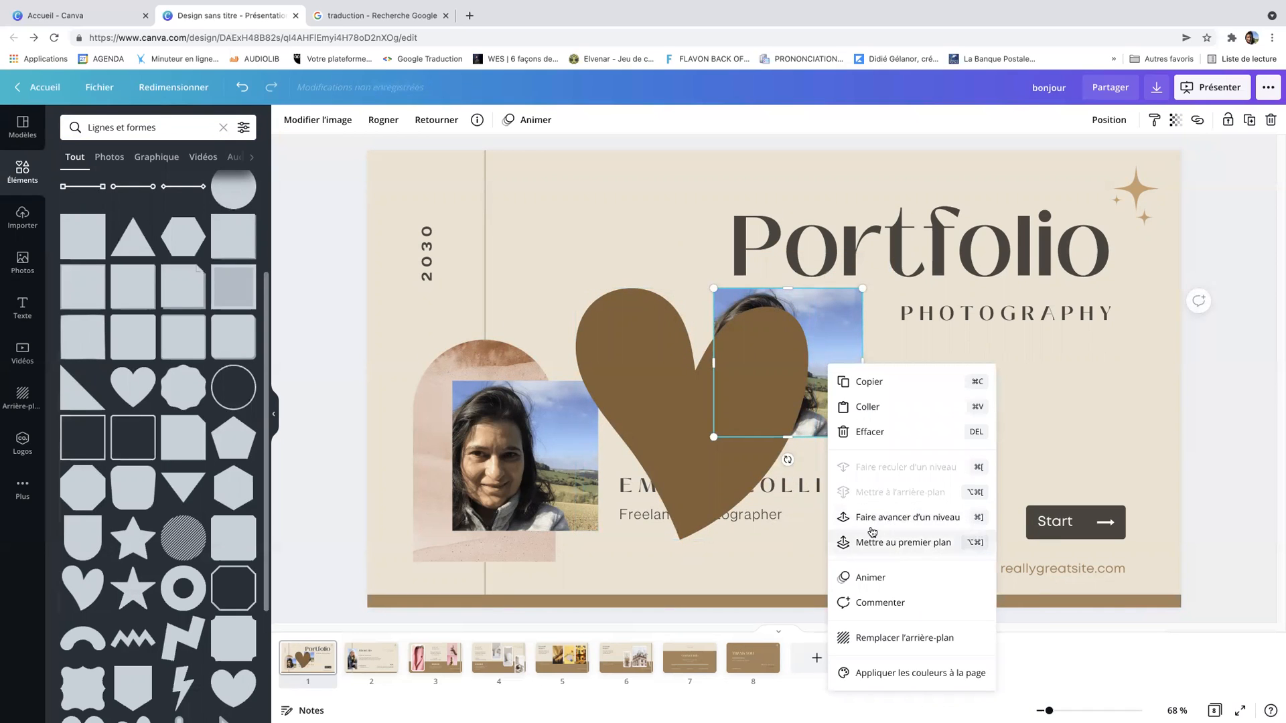
pyautogui.click(871, 530)
pyautogui.moveTo(822, 381); pyautogui.dragTo(868, 394)
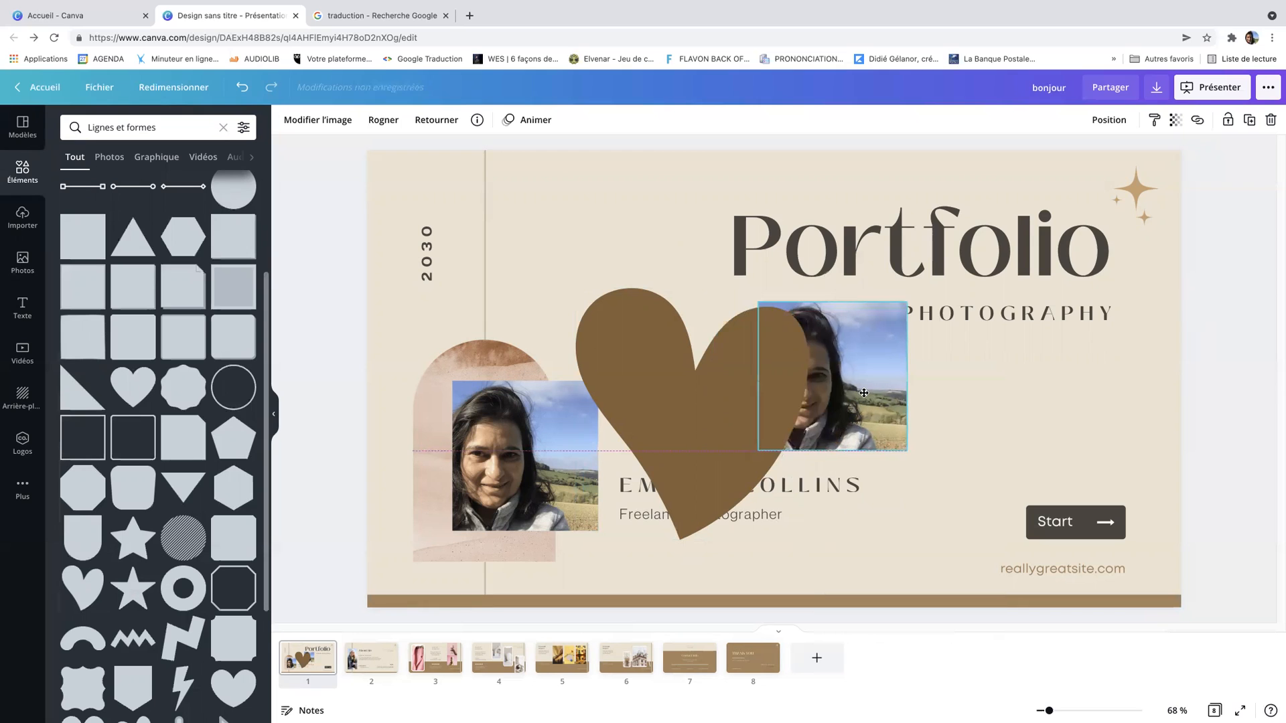
# Send the heart to the back and center the second selfie over it
pyautogui.click(727, 402)
pyautogui.rightClick(728, 402)
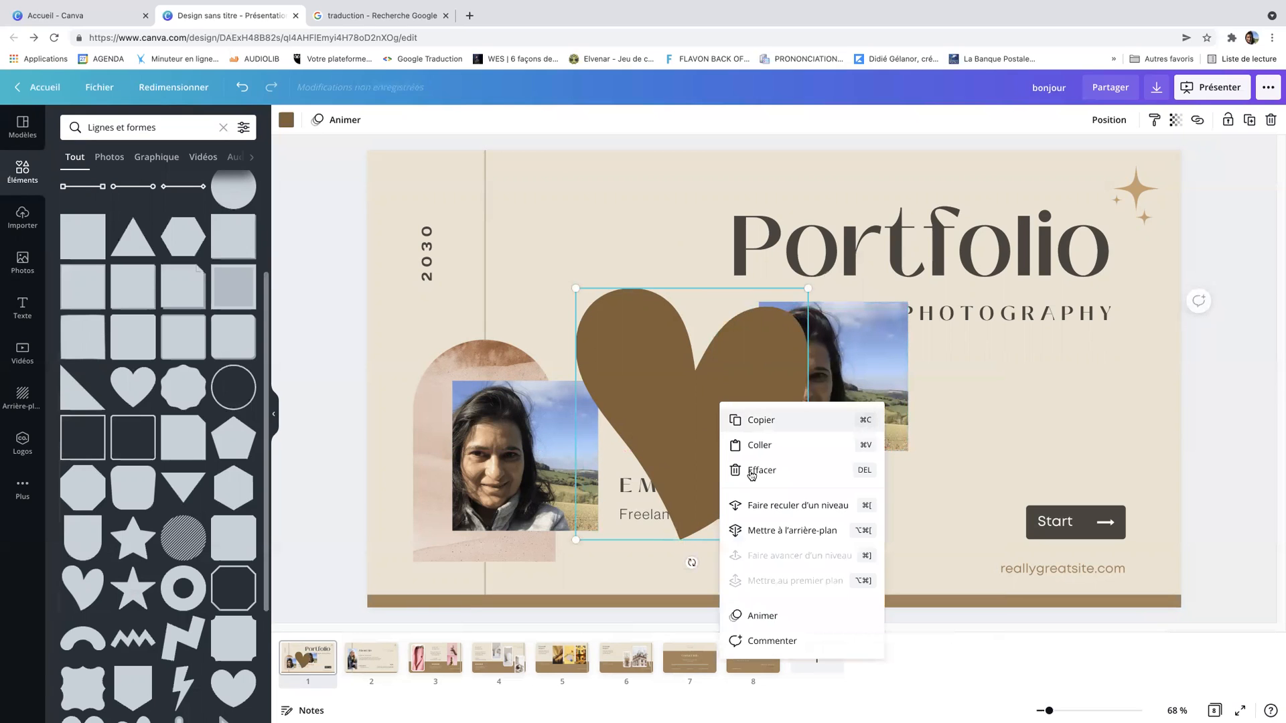
pyautogui.click(774, 530)
pyautogui.moveTo(838, 417); pyautogui.dragTo(718, 440)
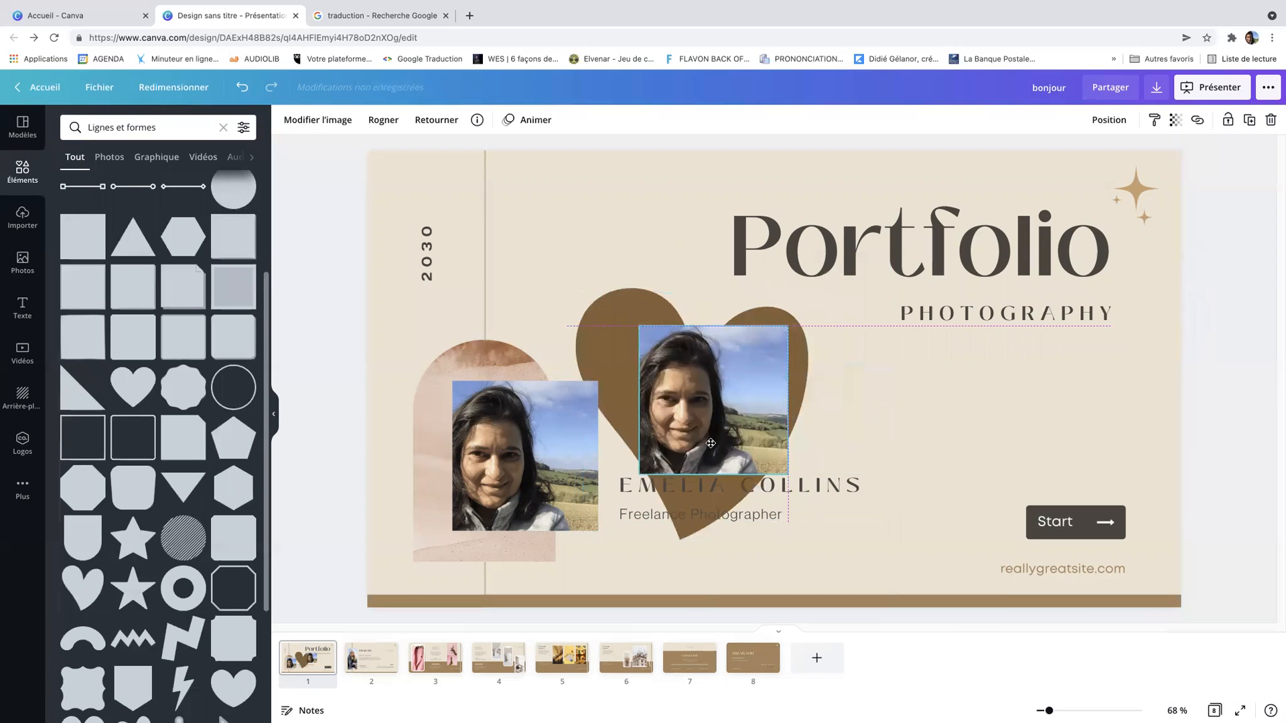
# Add a wavy circular frame, fill it with the second selfie, and position it above the arch photo
pyautogui.click(223, 127)
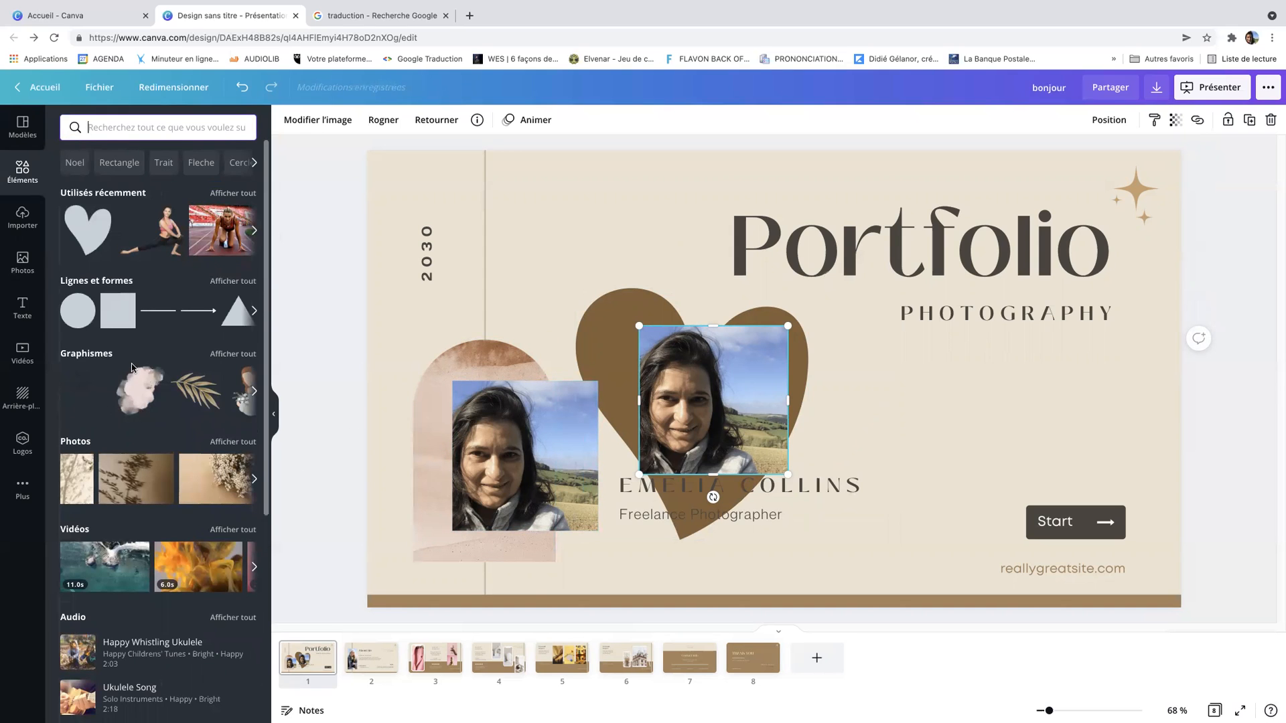
pyautogui.scroll(-5, 132, 367)
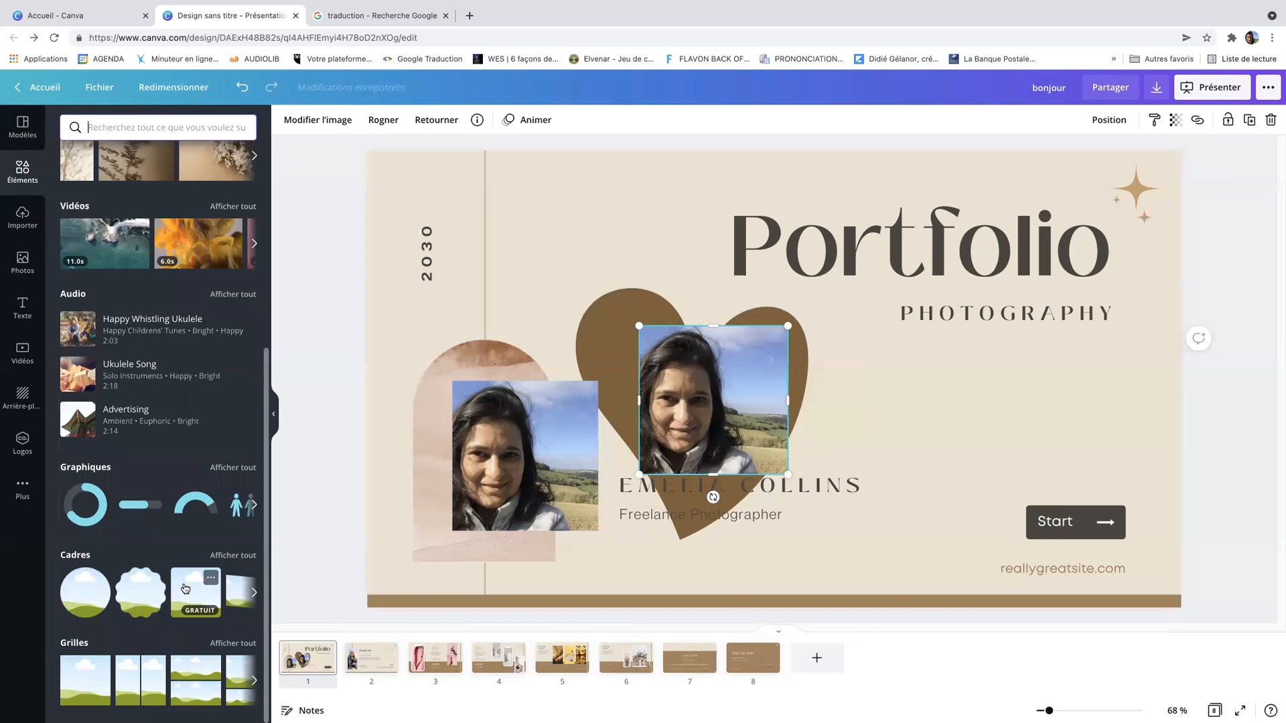
pyautogui.click(233, 556)
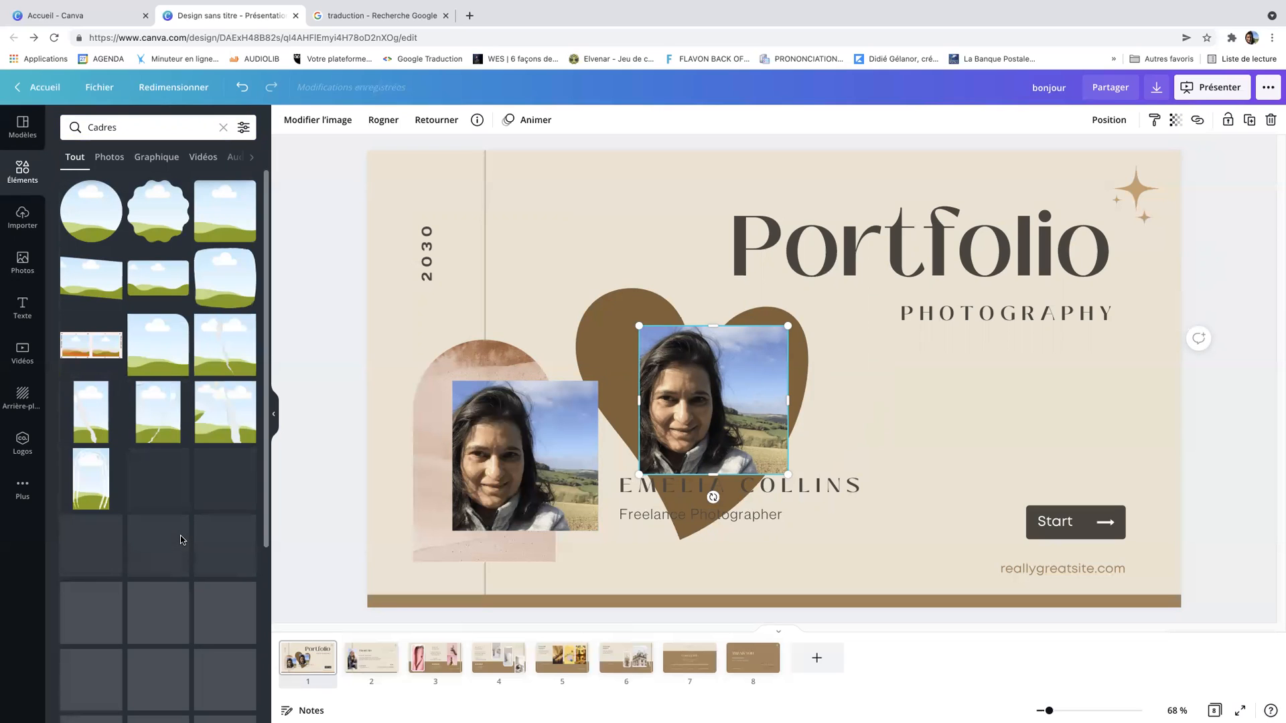
pyautogui.click(162, 206)
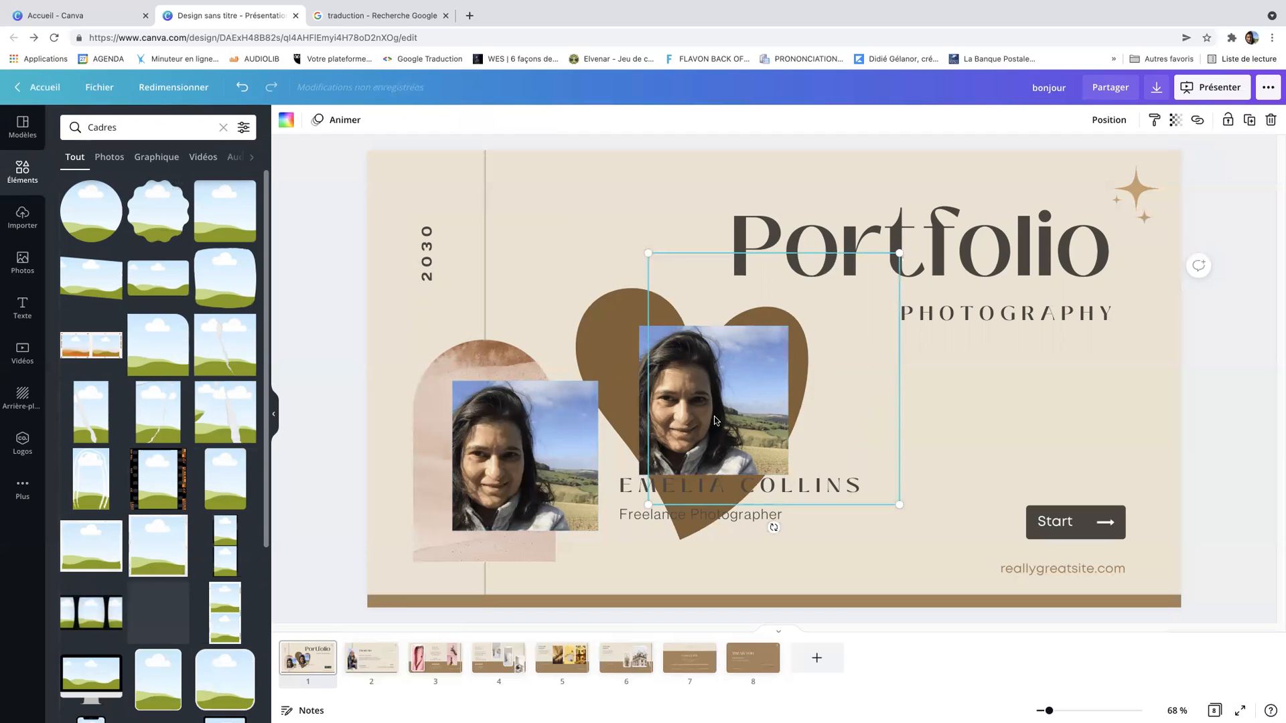
pyautogui.moveTo(698, 395); pyautogui.dragTo(492, 301)
pyautogui.click(564, 477)
pyautogui.moveTo(665, 262); pyautogui.dragTo(578, 496)
pyautogui.click(672, 362)
pyautogui.moveTo(672, 362); pyautogui.dragTo(570, 281)
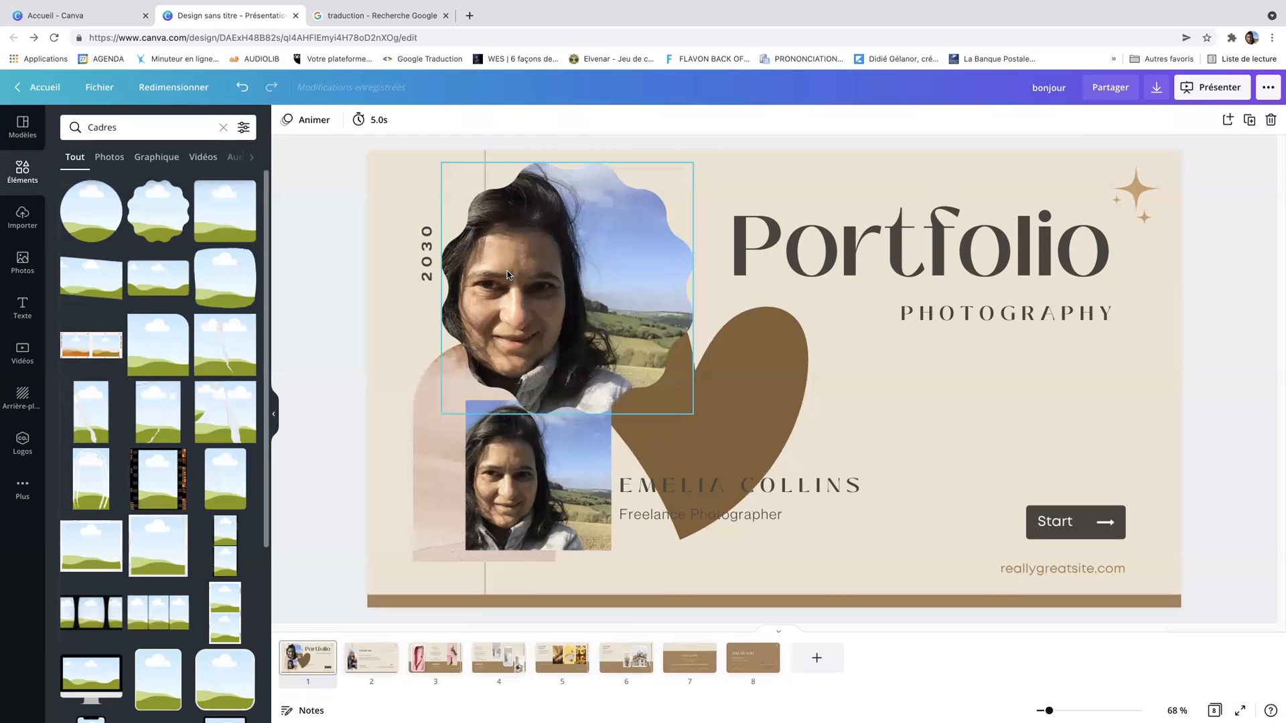
# Search the presentation templates for "animaux" and apply the Animals and their Babies Educational Presentation template to all 26 pages
pyautogui.click(24, 127)
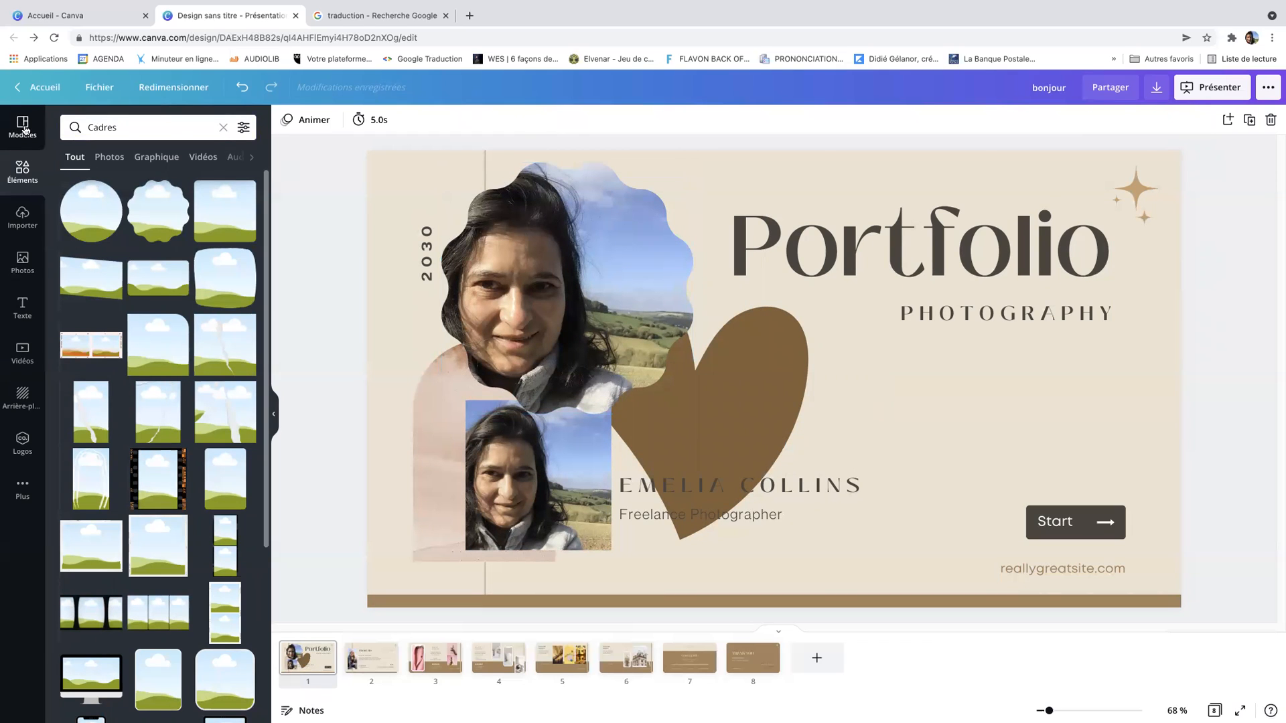
pyautogui.click(221, 128)
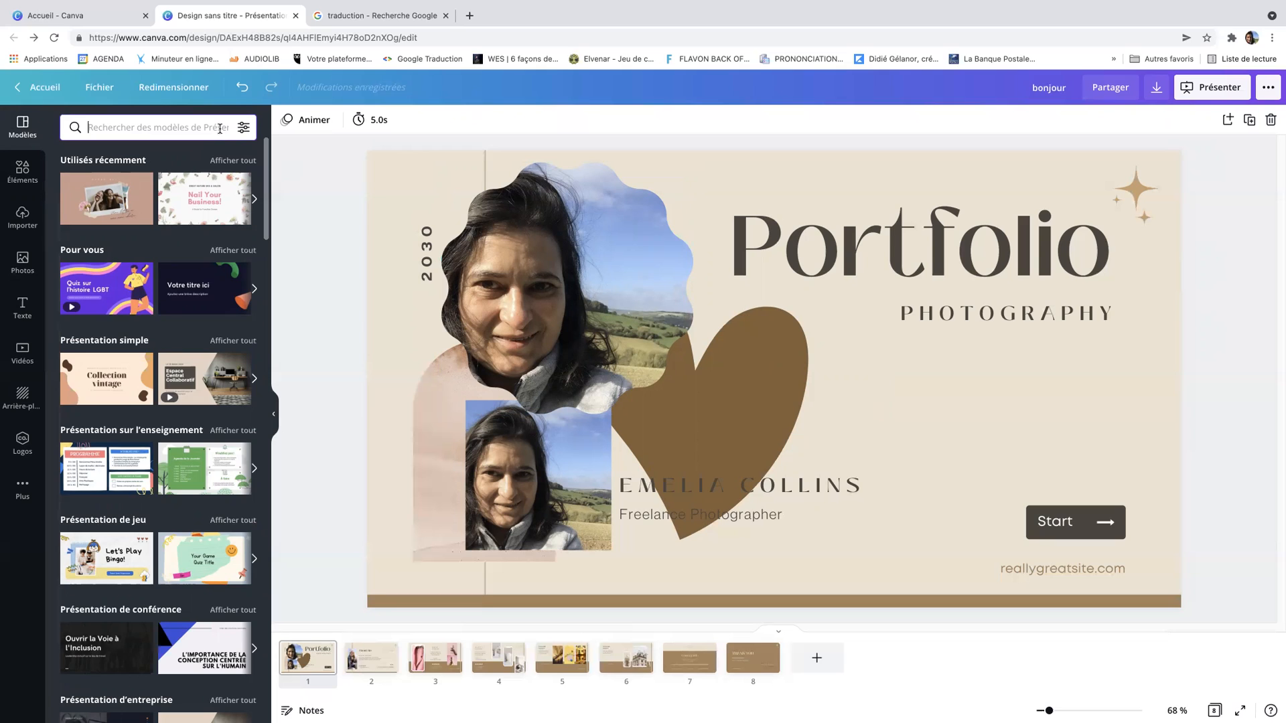
pyautogui.write('animaux')
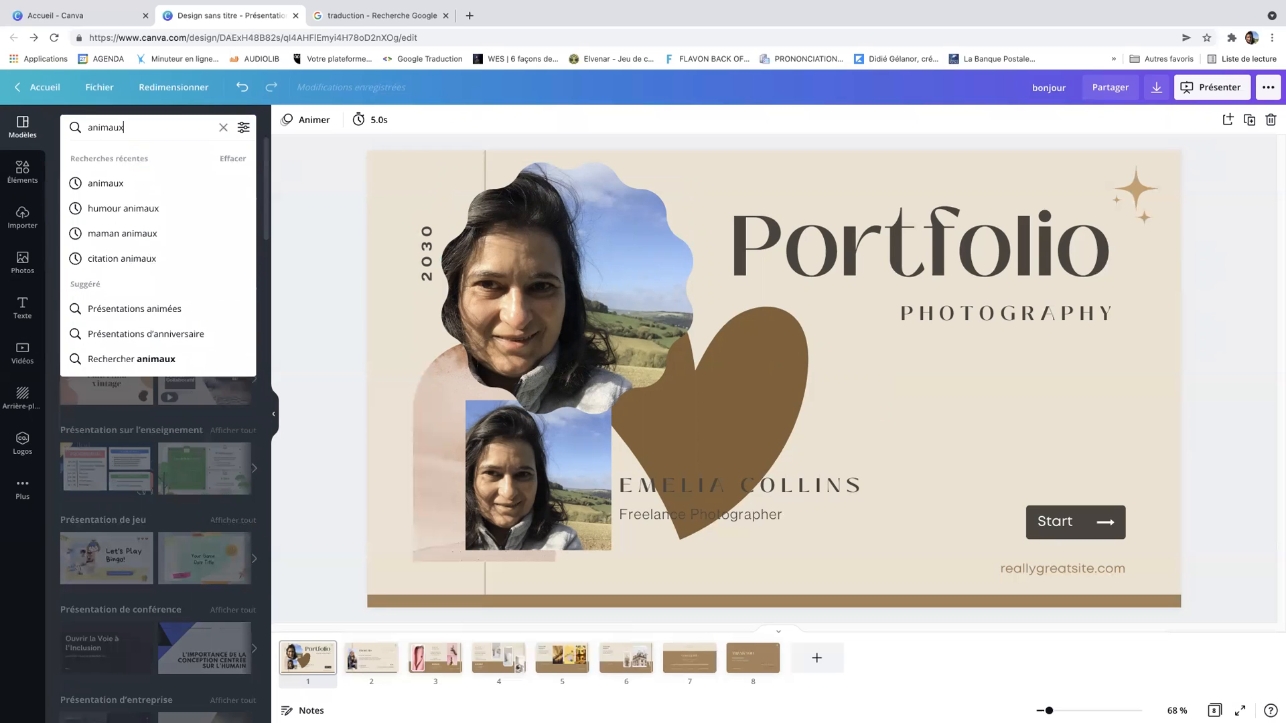
pyautogui.press('Return')
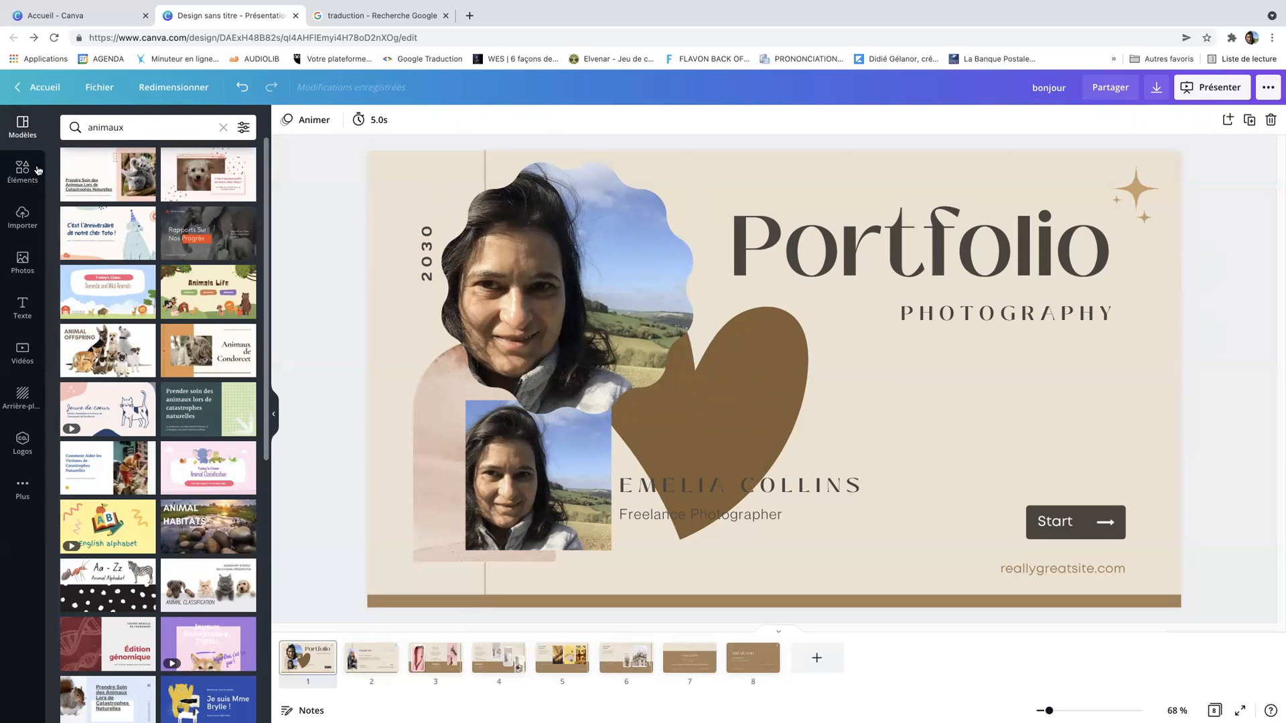
pyautogui.click(106, 355)
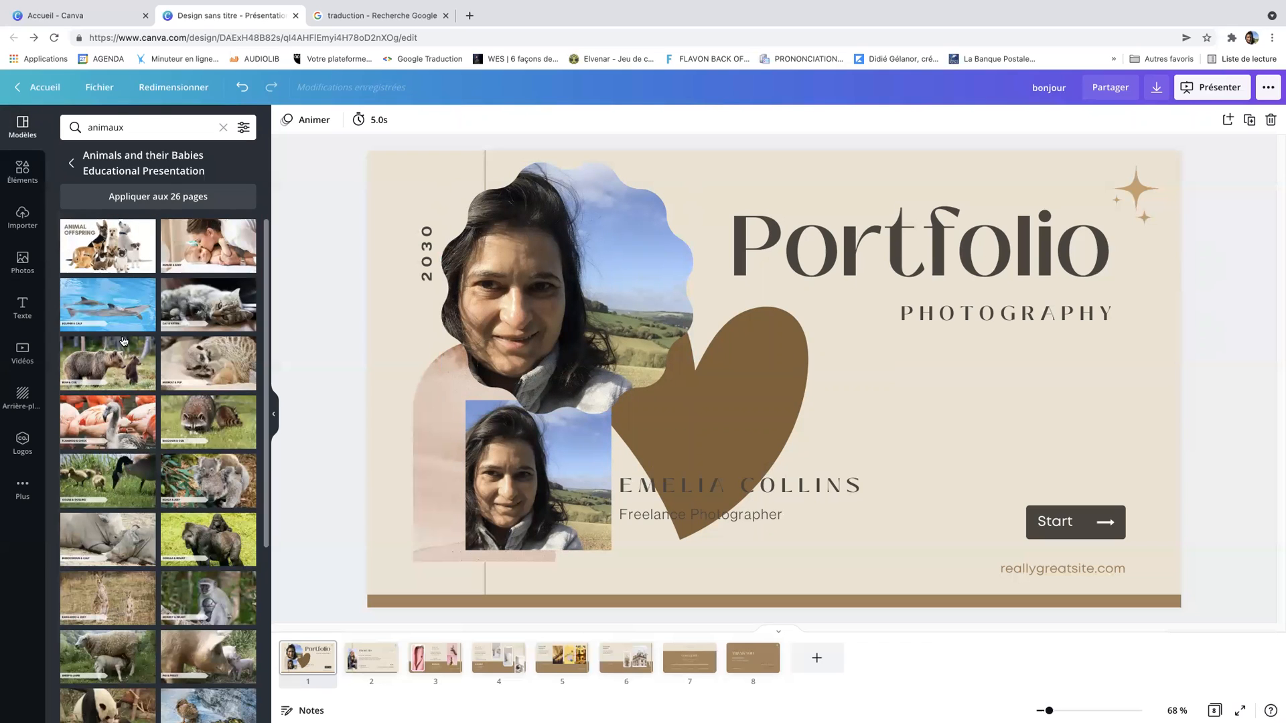
pyautogui.click(153, 201)
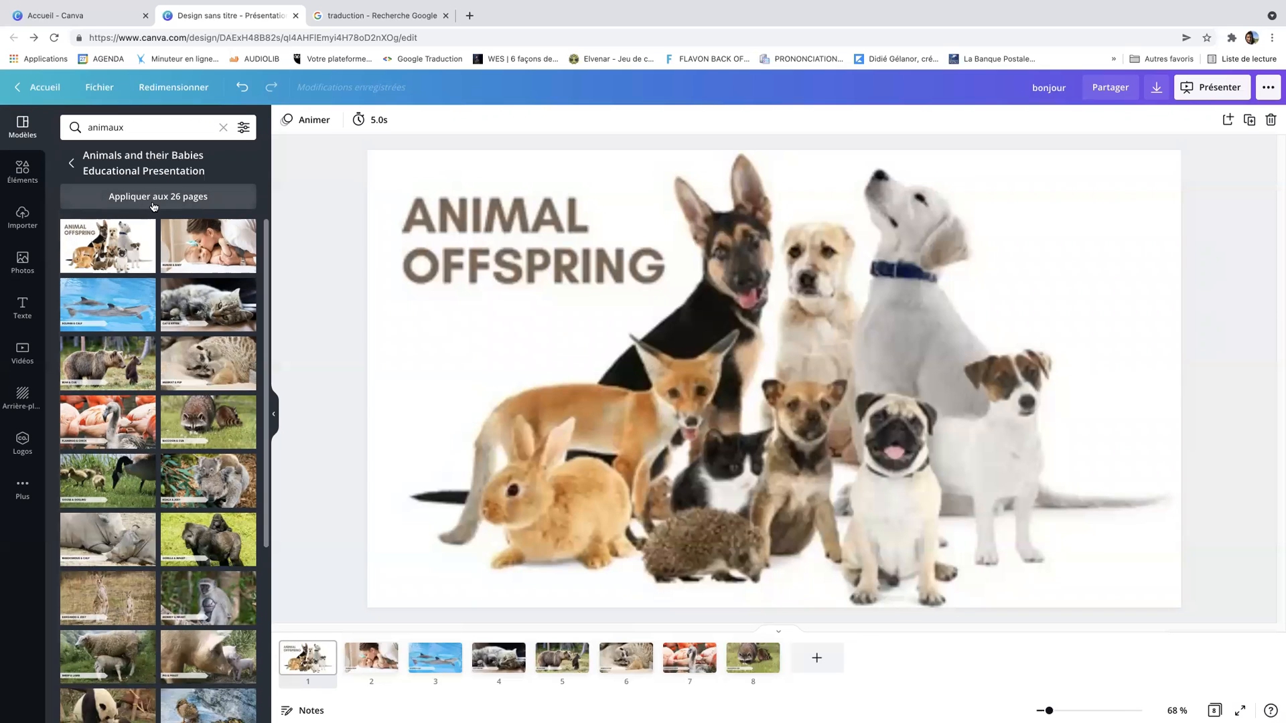
pyautogui.click(154, 197)
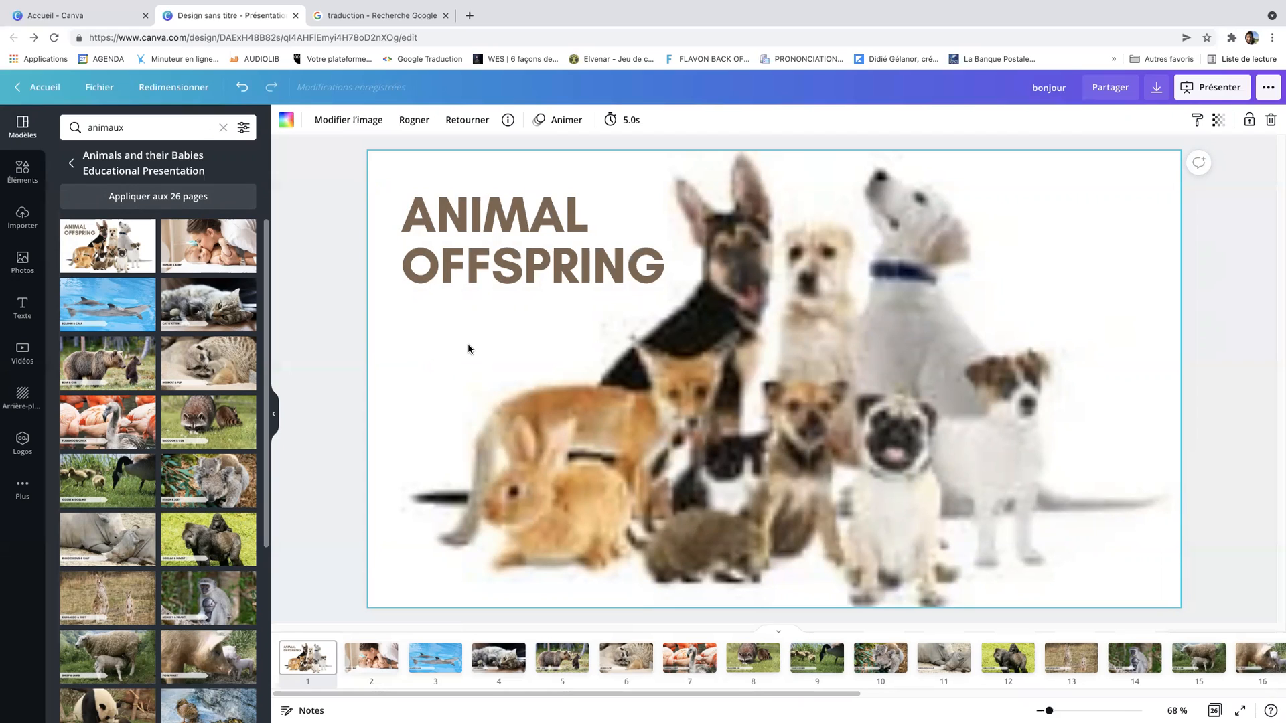
# Browse the slides up to slide 5 and copy its BEAR & CUB caption text
pyautogui.click(374, 662)
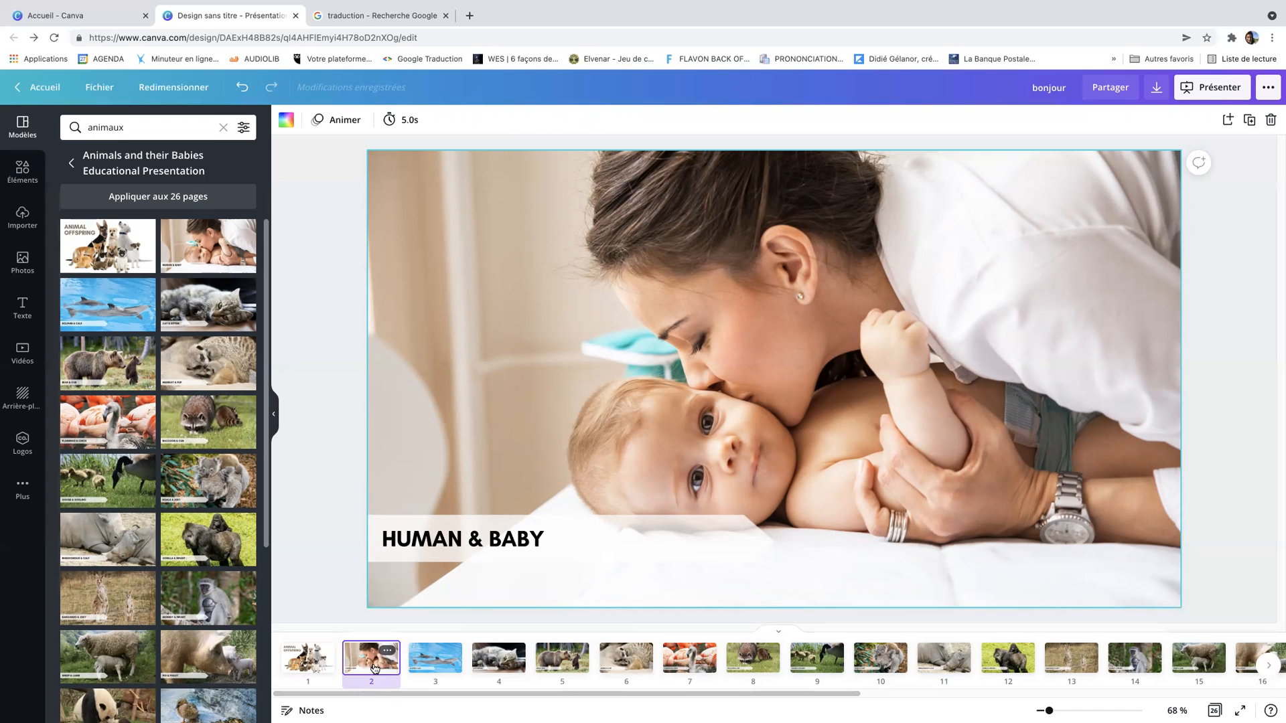
pyautogui.click(431, 663)
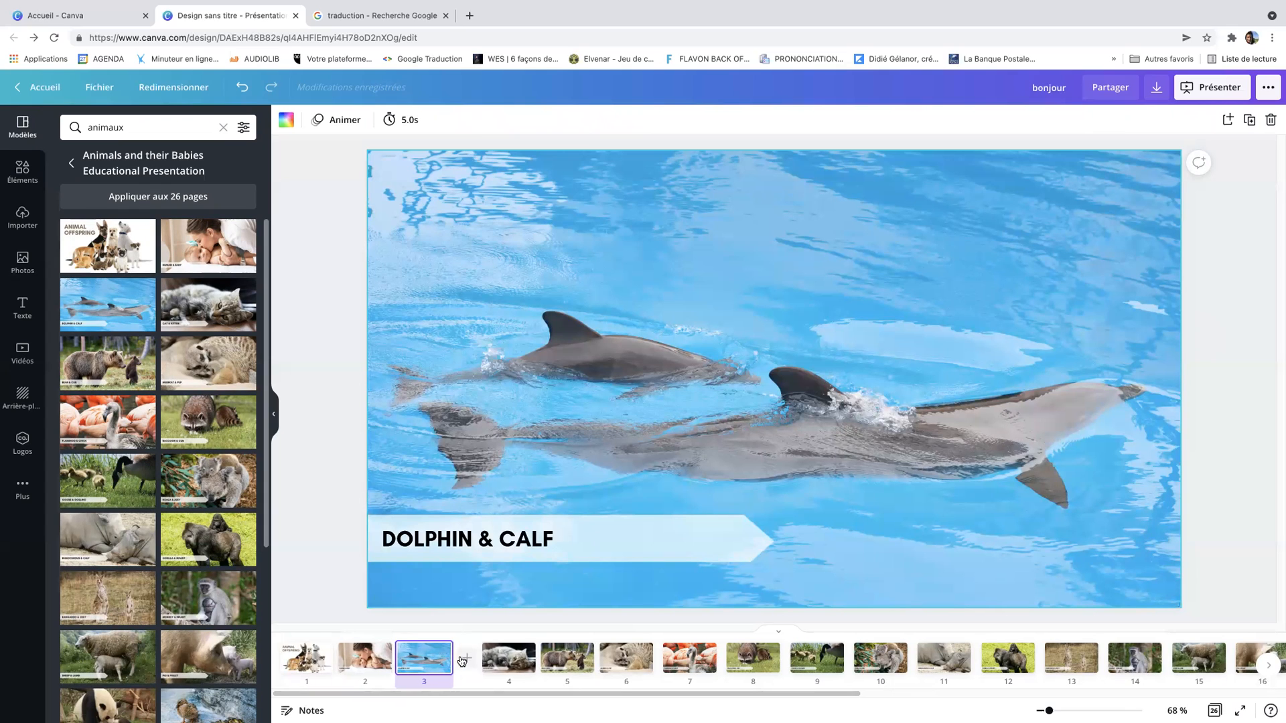
pyautogui.click(497, 661)
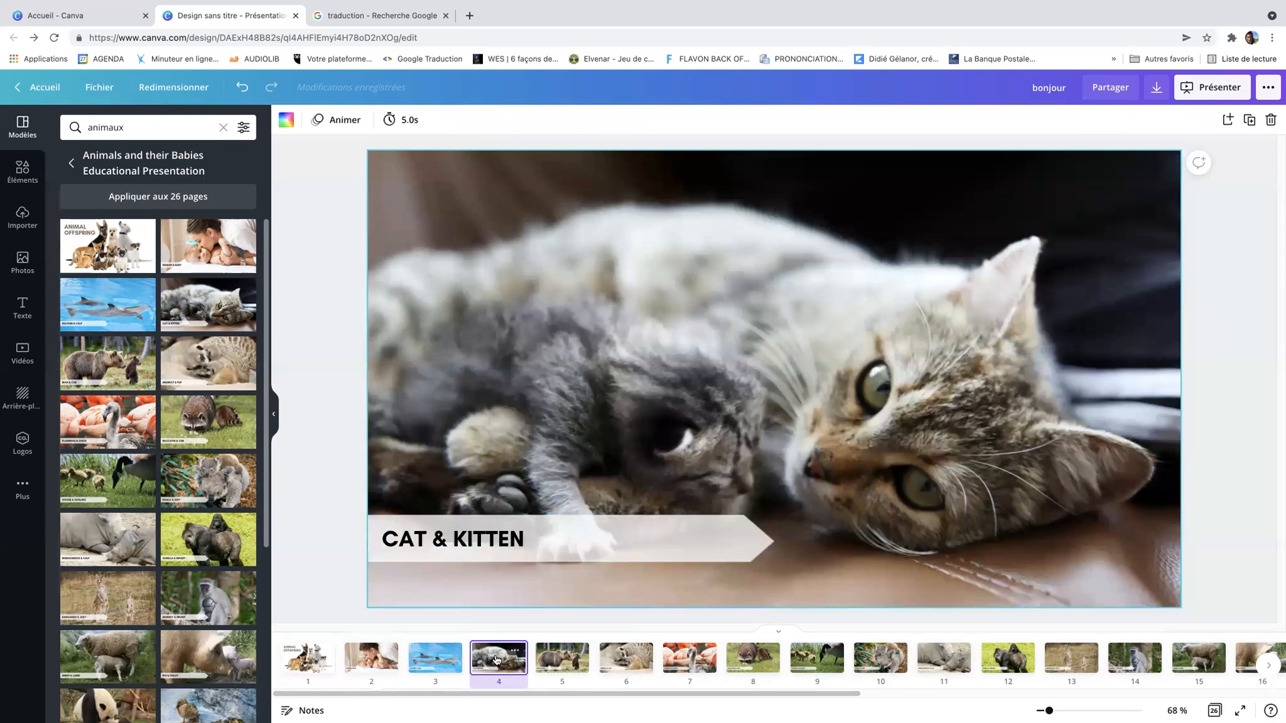
pyautogui.click(565, 669)
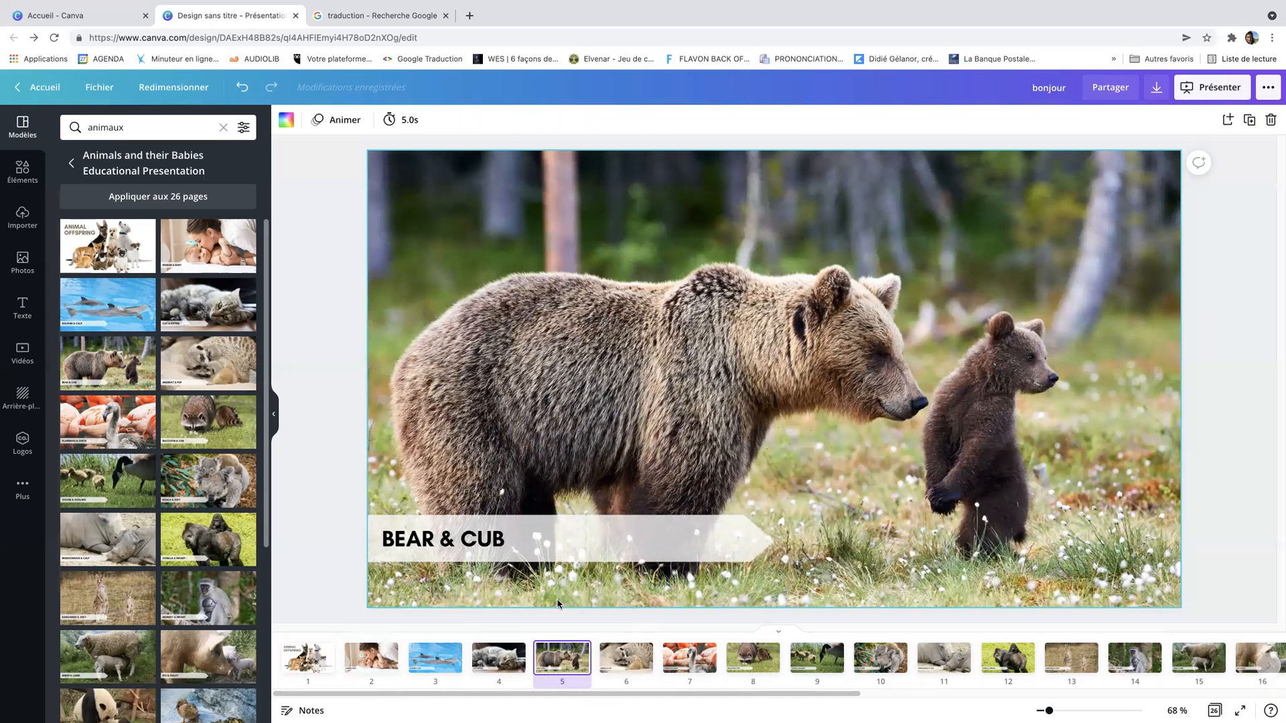
pyautogui.doubleClick(447, 546)
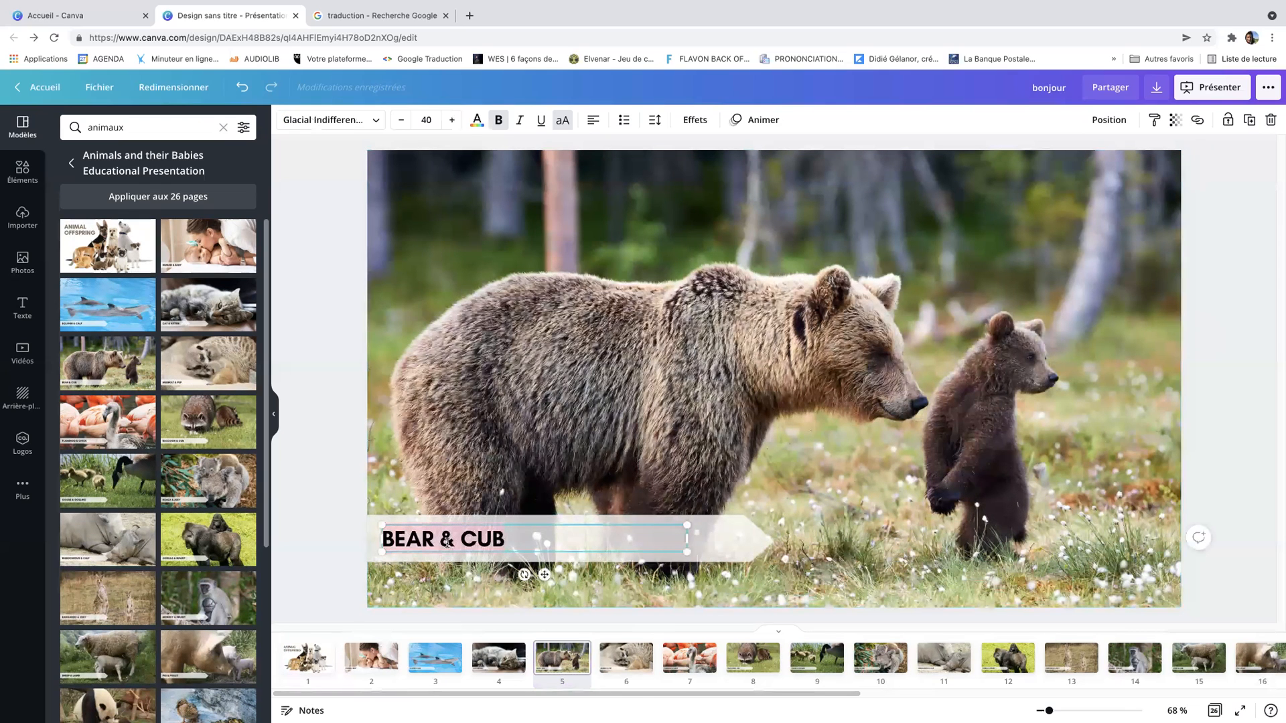
pyautogui.rightClick(448, 546)
pyautogui.click(474, 545)
# Switch to the Google Translate tab and paste the caption over the English source text
pyautogui.click(332, 16)
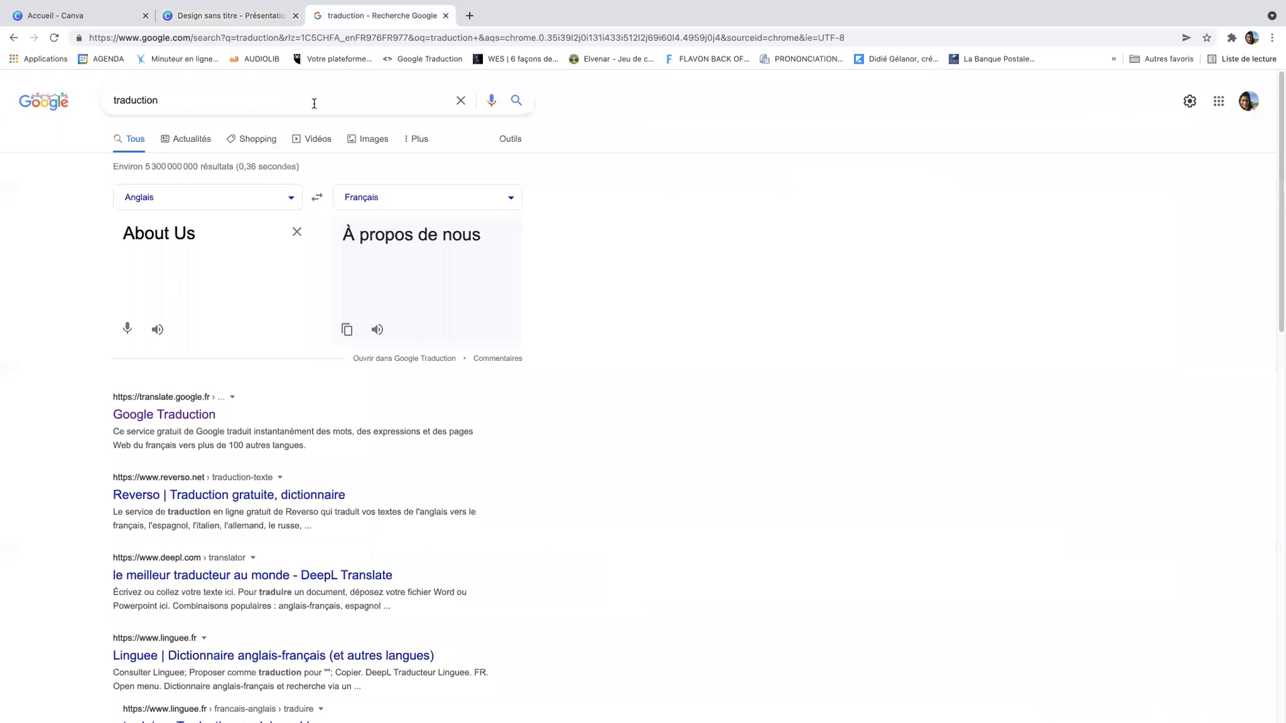
pyautogui.tripleClick(212, 231)
pyautogui.rightClick(213, 231)
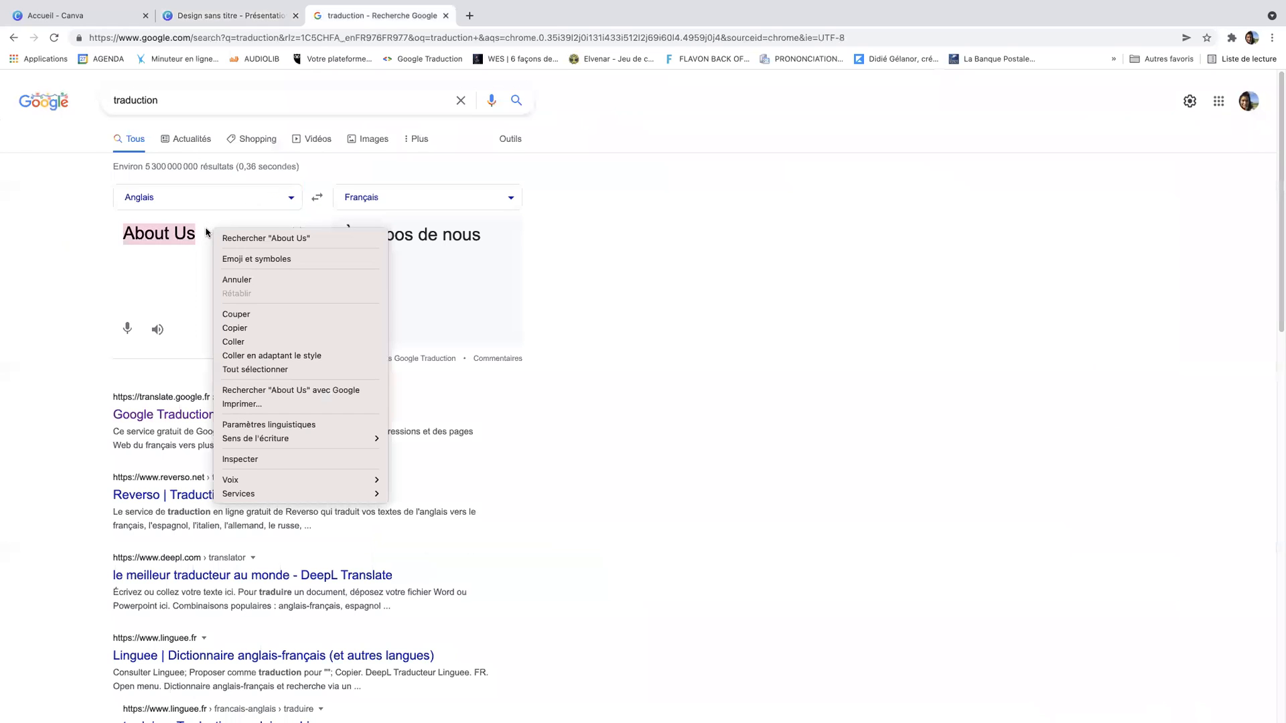
pyautogui.click(241, 338)
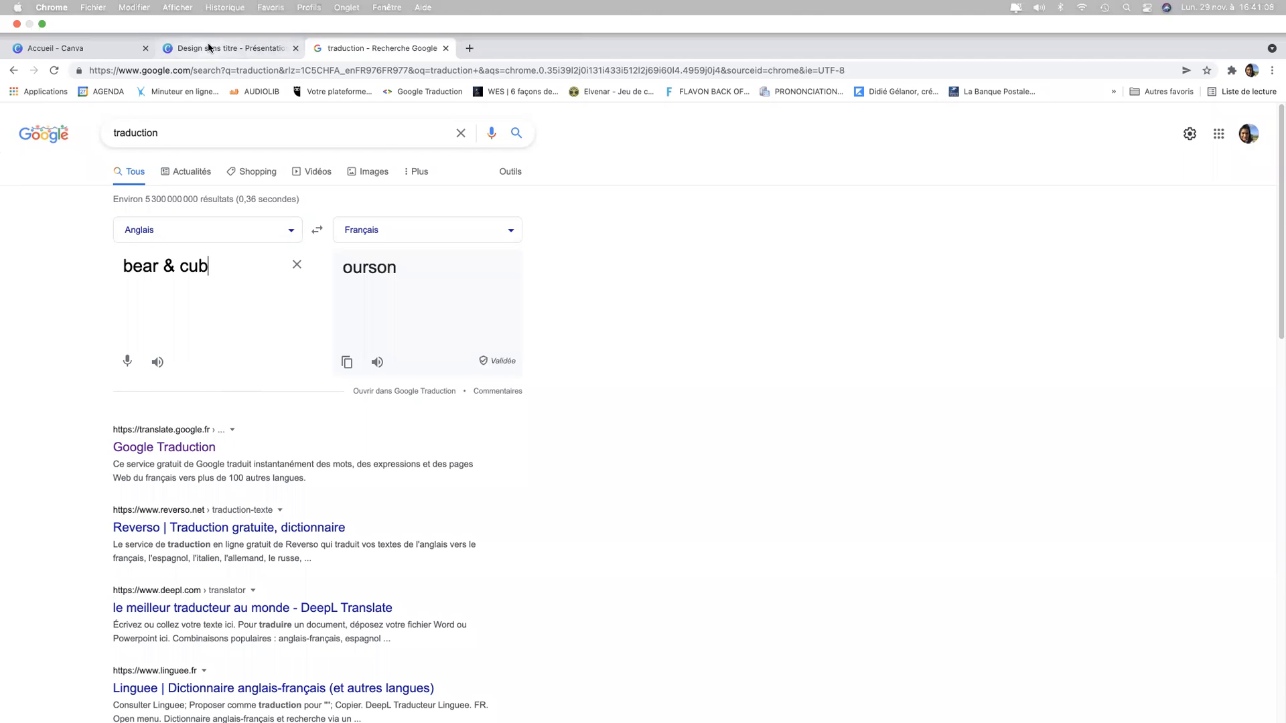
# Return to the Canva presentation and browse through the slides, checking the goose and gorilla slides
pyautogui.click(209, 48)
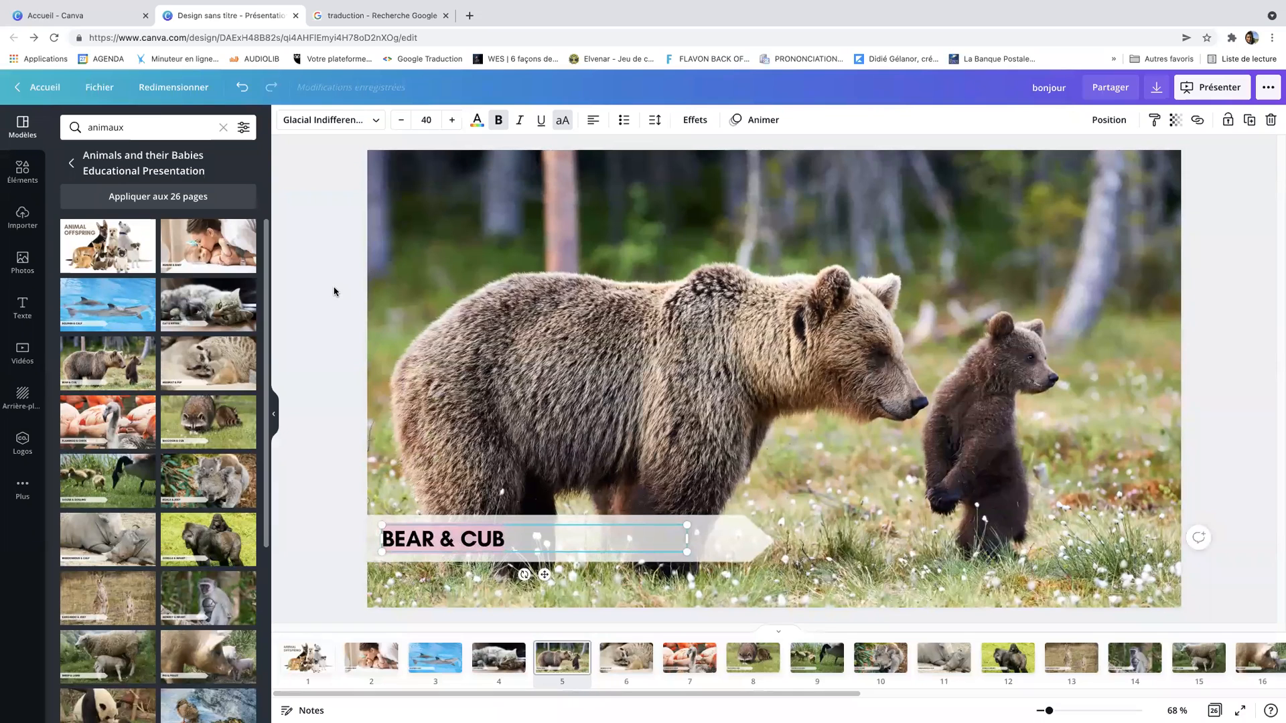
pyautogui.click(334, 291)
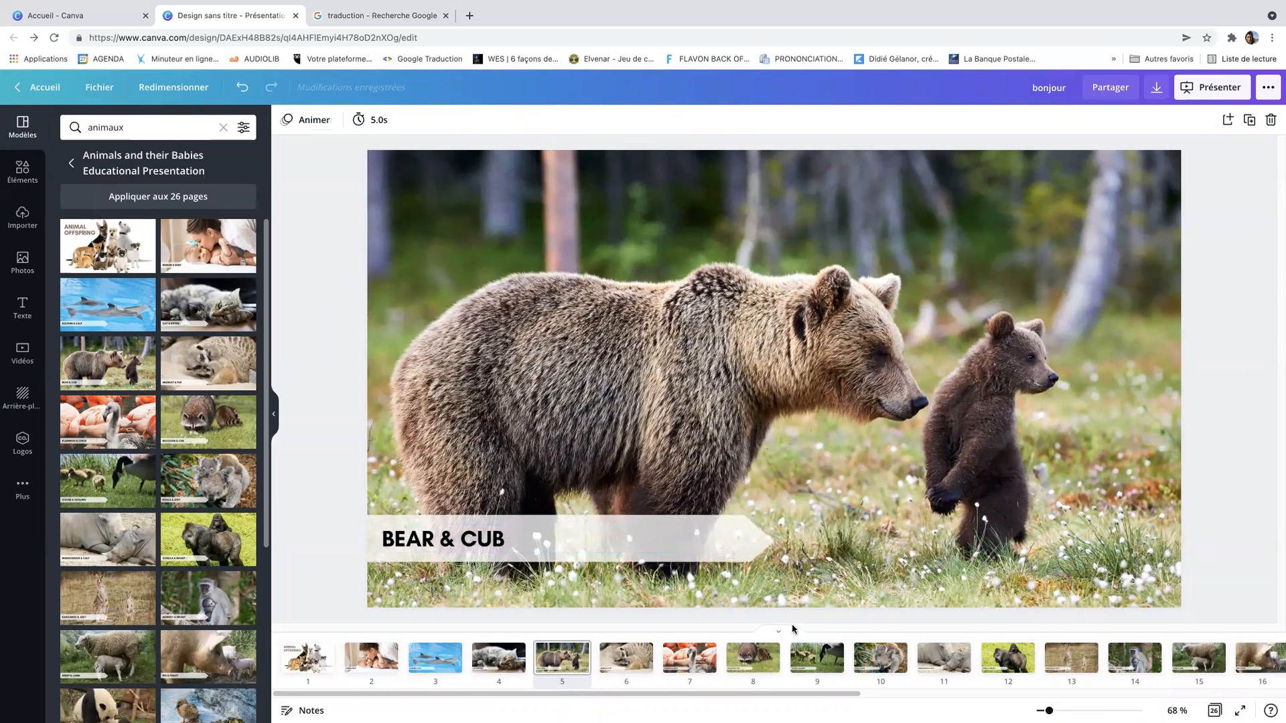
pyautogui.click(822, 660)
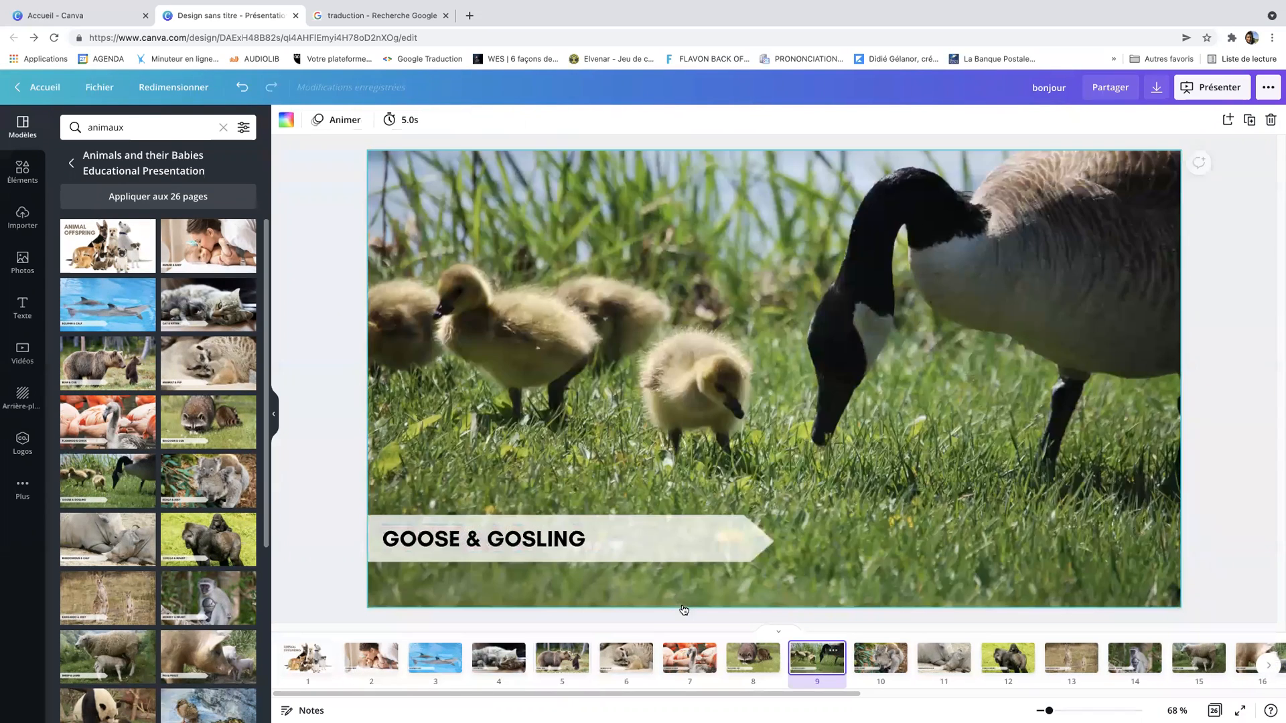
pyautogui.click(640, 534)
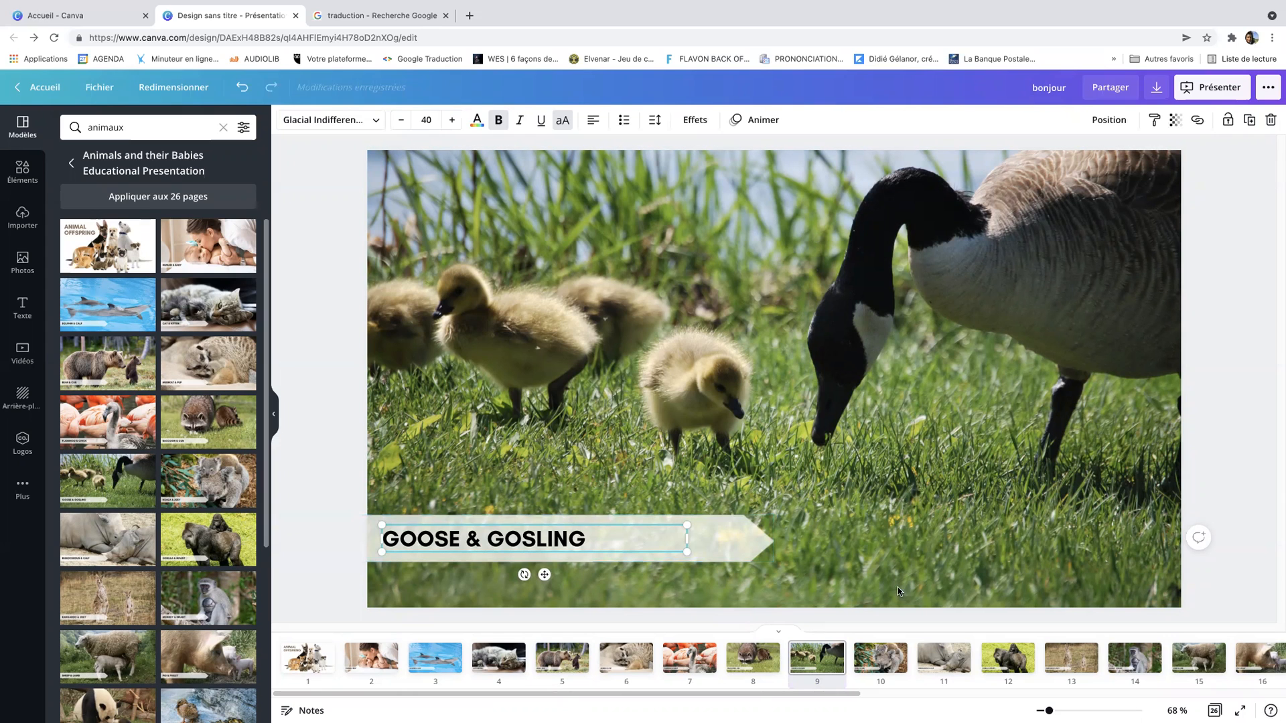
pyautogui.click(1010, 657)
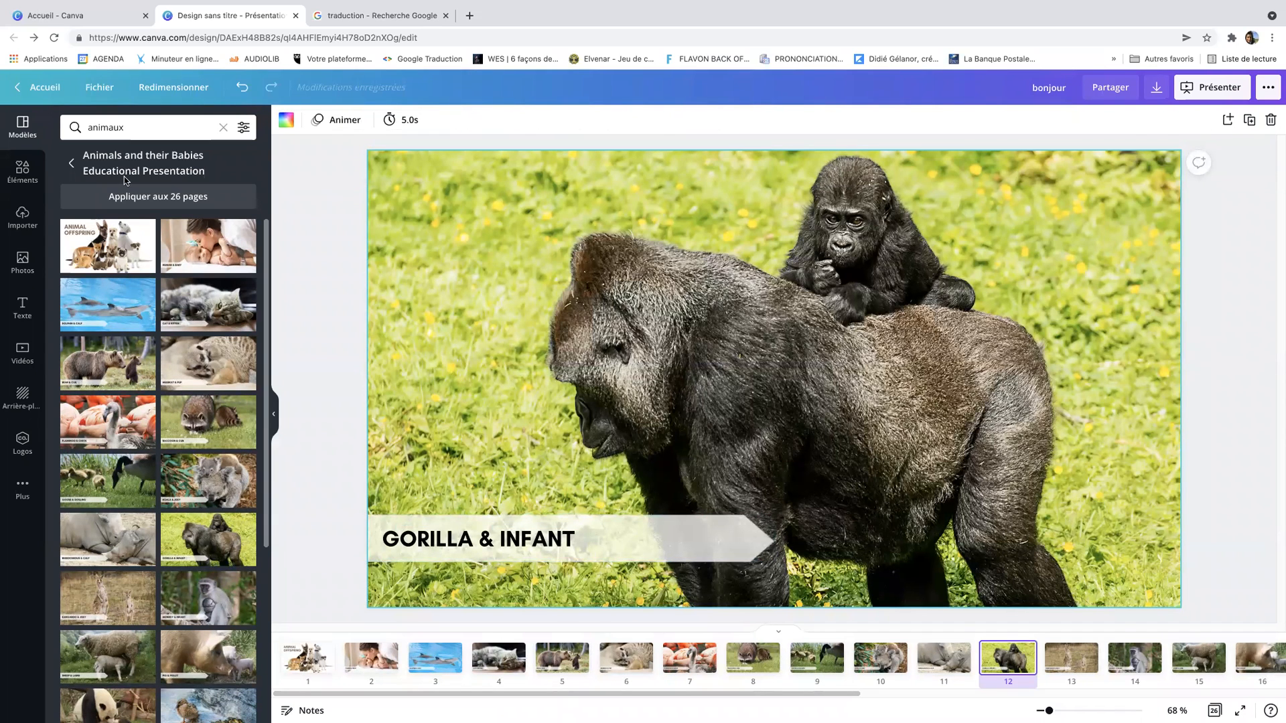
# Search the templates for "animaux" again and apply the Animal Classification Science Educational Presentation template to all 9 pages
pyautogui.click(216, 129)
pyautogui.press('BackSpace')
pyautogui.press('BackSpace')
pyautogui.press('BackSpace')
pyautogui.press('BackSpace')
pyautogui.press('BackSpace')
pyautogui.press('BackSpace')
pyautogui.press('BackSpace')
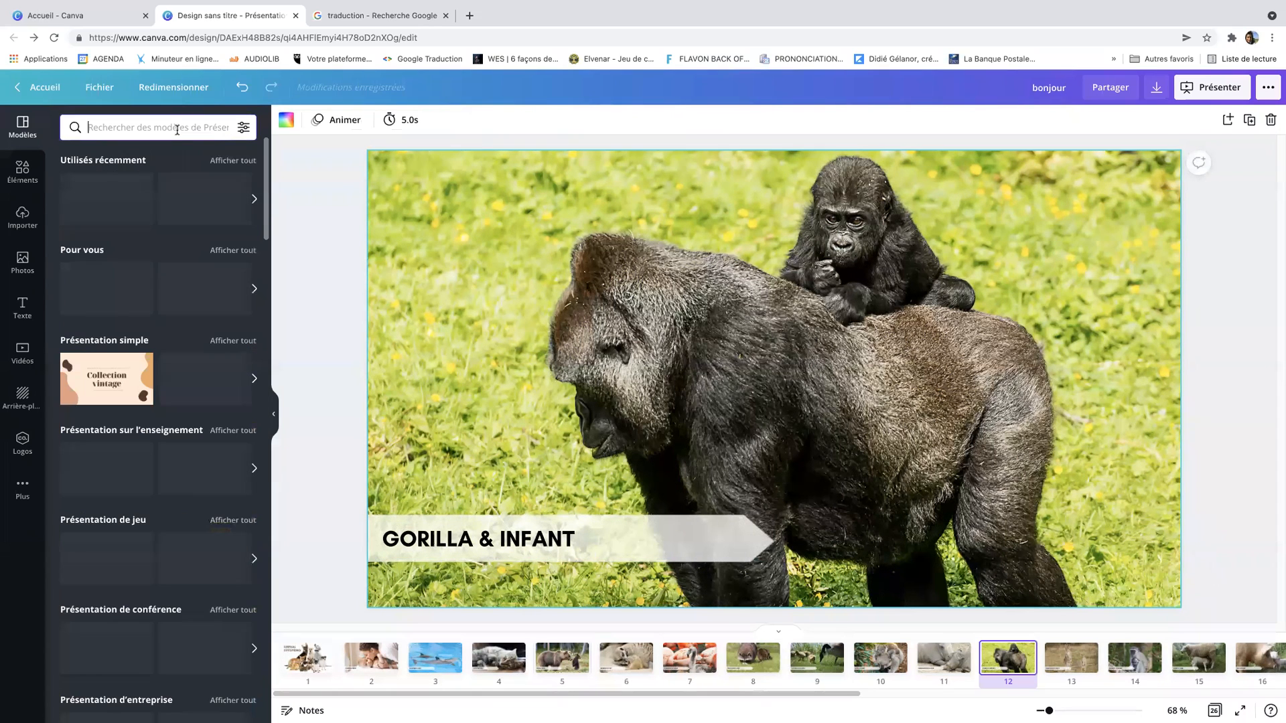
pyautogui.write('animaux')
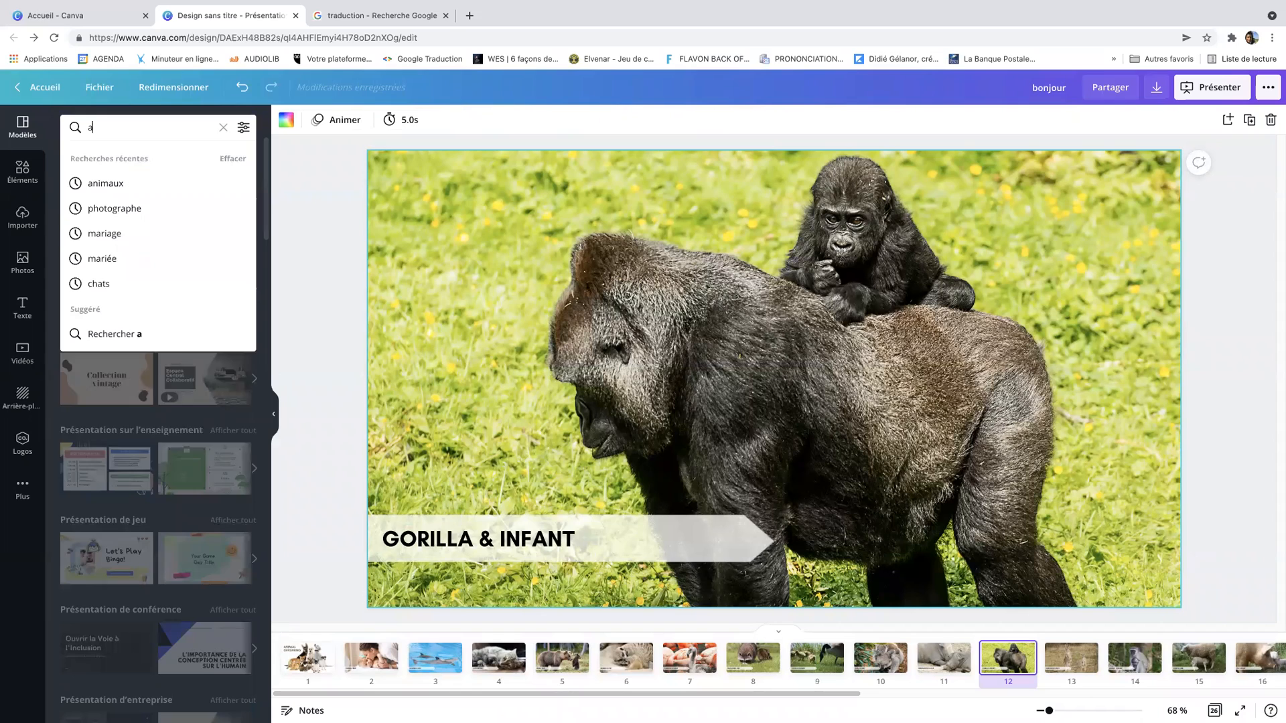
pyautogui.press('Return')
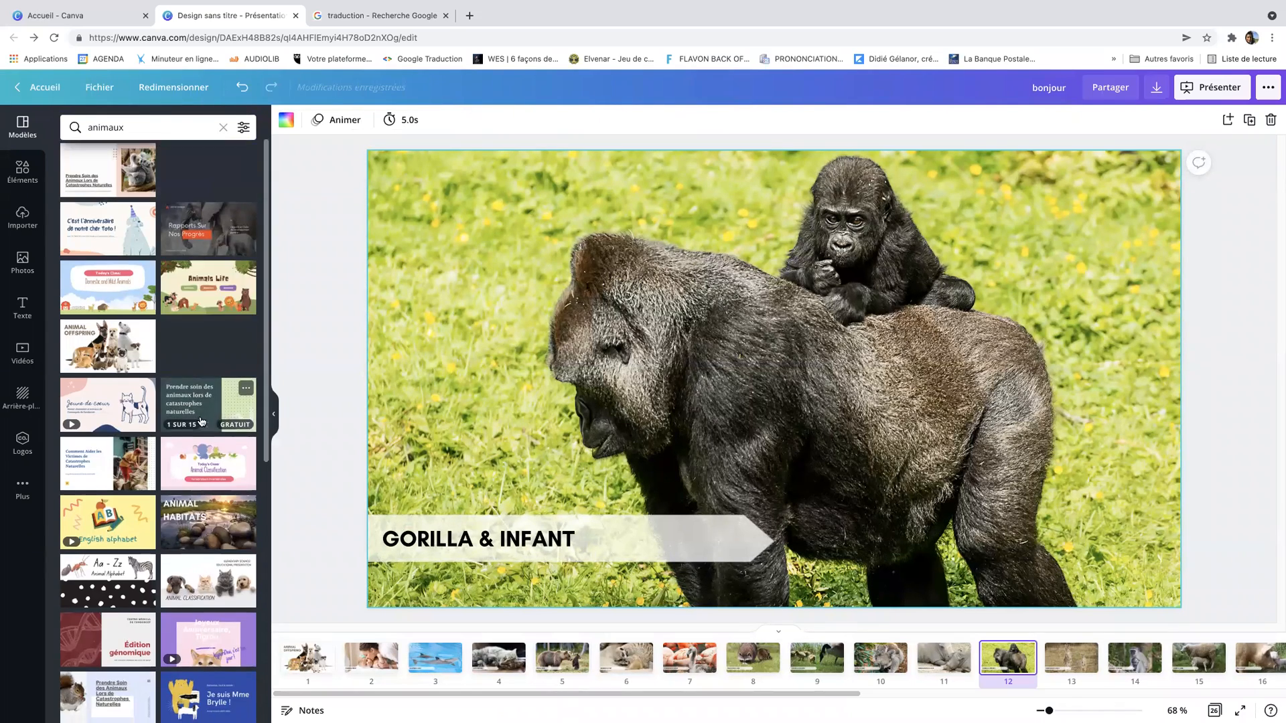
pyautogui.scroll(-2, 200, 429)
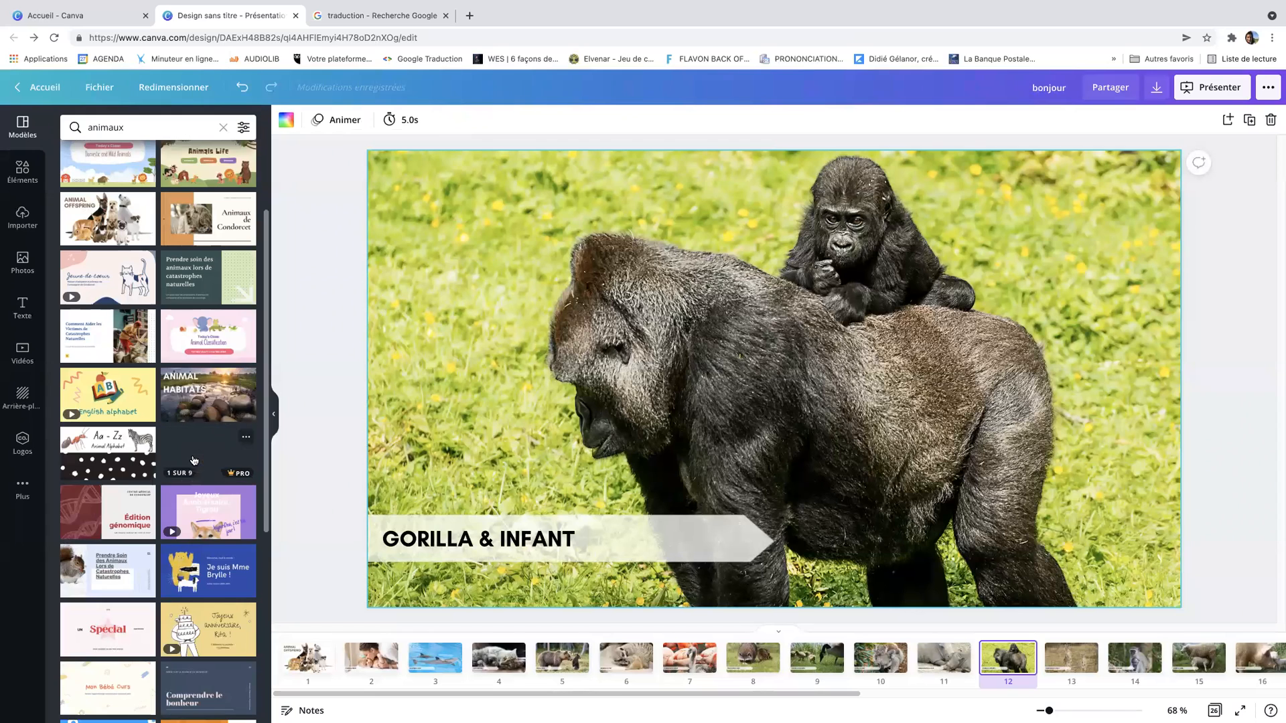
pyautogui.click(193, 458)
pyautogui.click(158, 198)
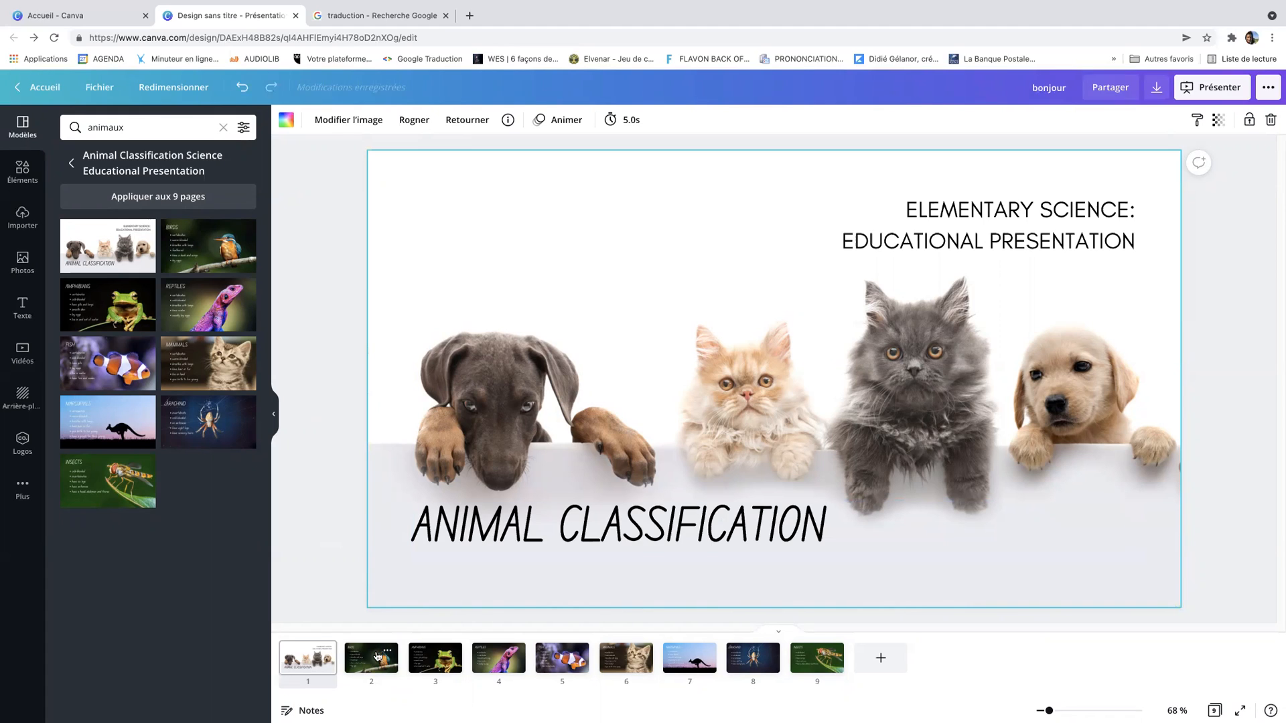
# Select the ANIMAL CLASSIFICATION title text, then open slide 2
pyautogui.click(558, 520)
pyautogui.doubleClick(558, 519)
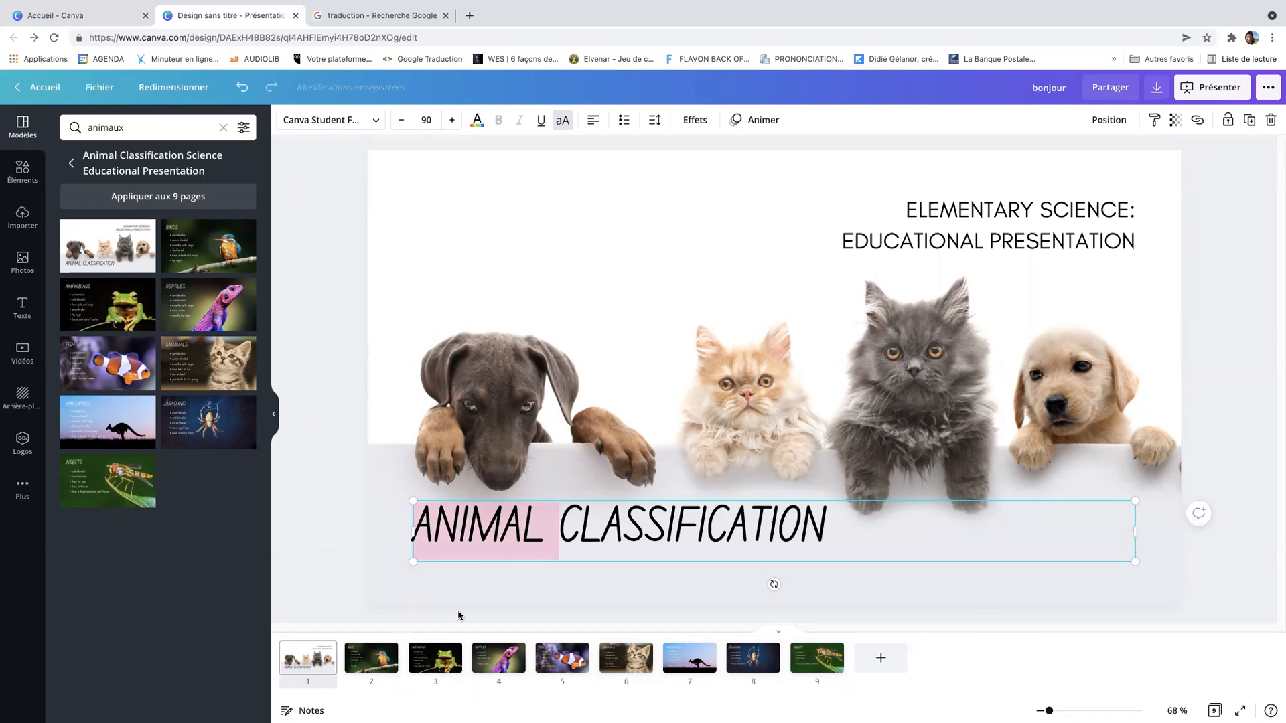
pyautogui.click(361, 664)
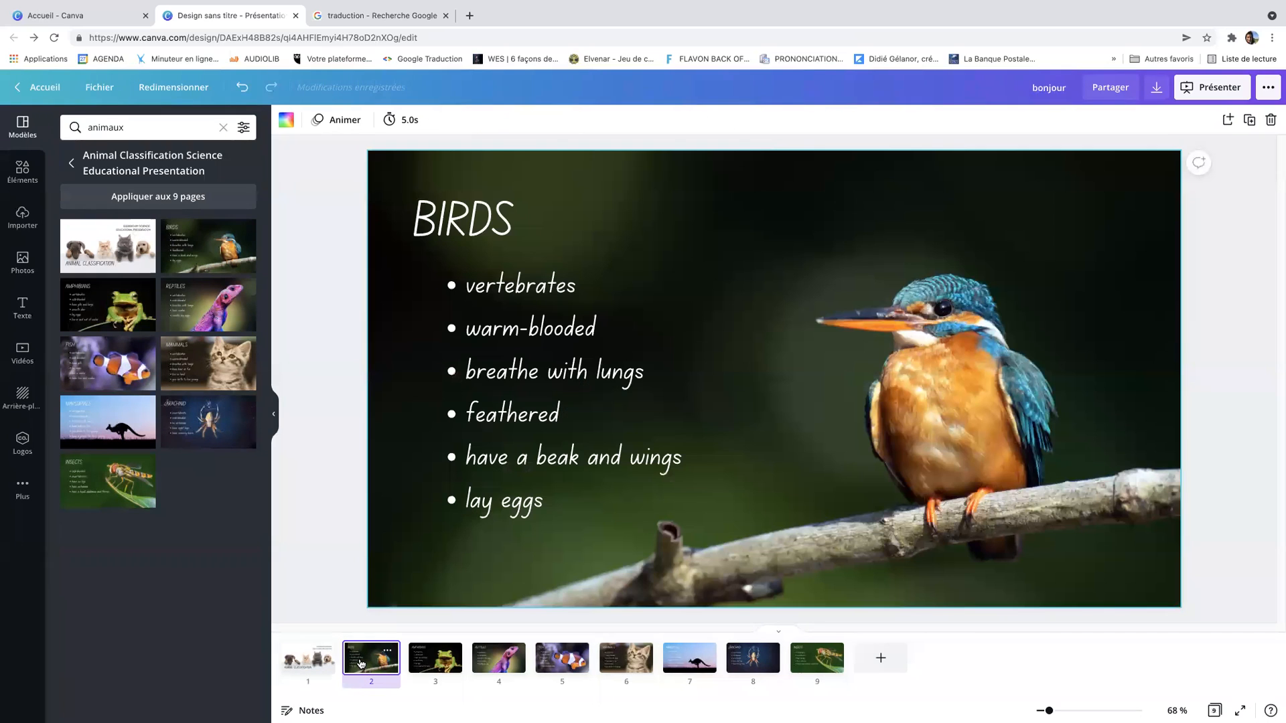